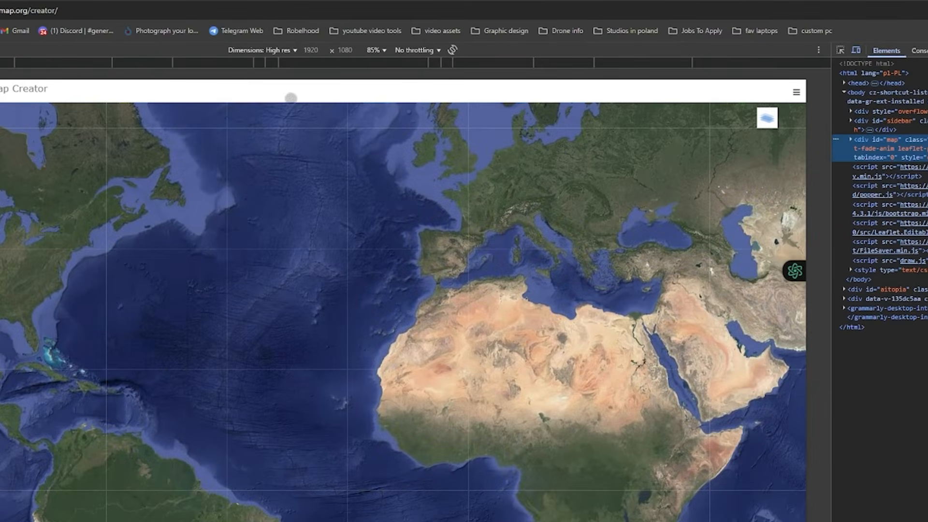
Step: Fill in a new custom emulation device named scree with a resolution of 1920 by 1080
left_click(285, 48)
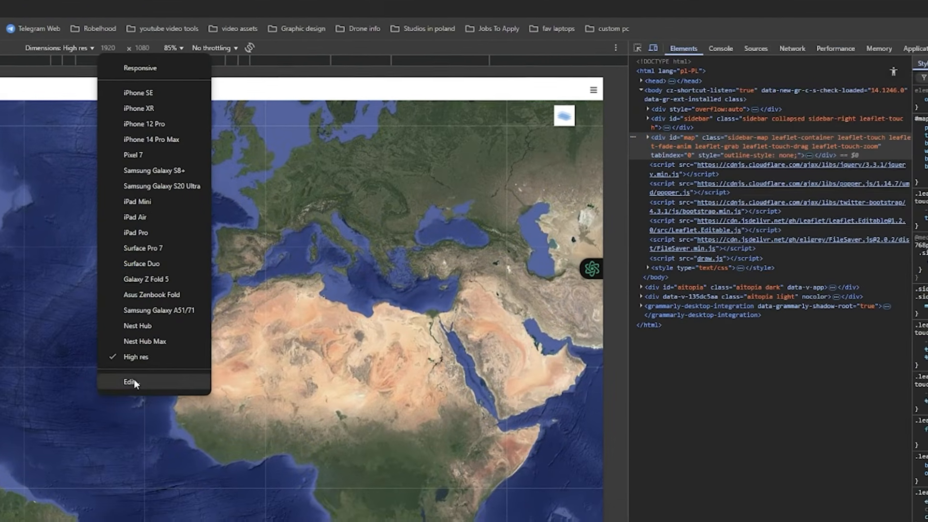
left_click(131, 382)
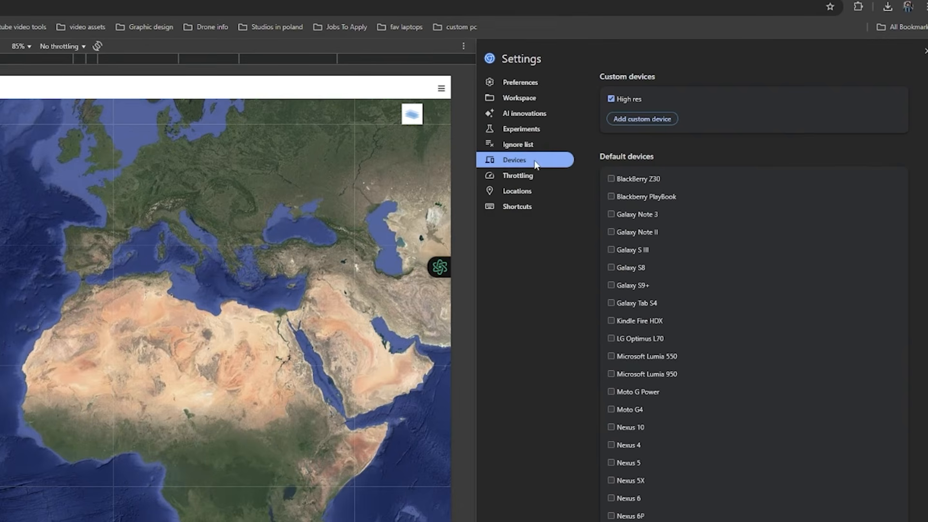
left_click(643, 119)
double_click(659, 150)
type("1920")
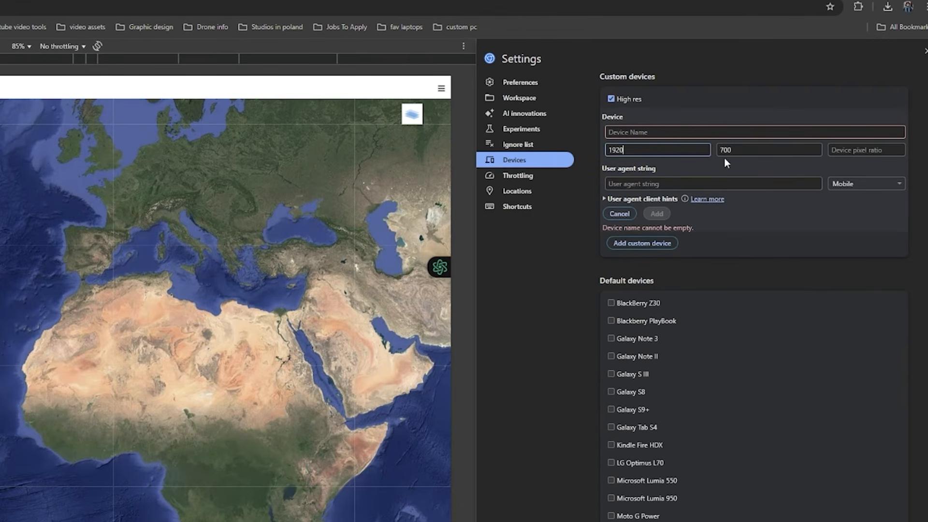
key("Tab")
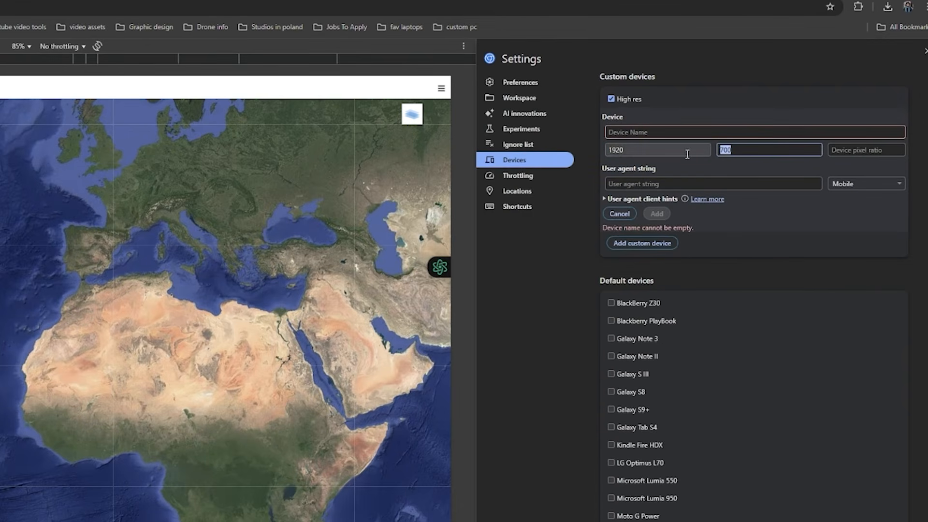
type("10")
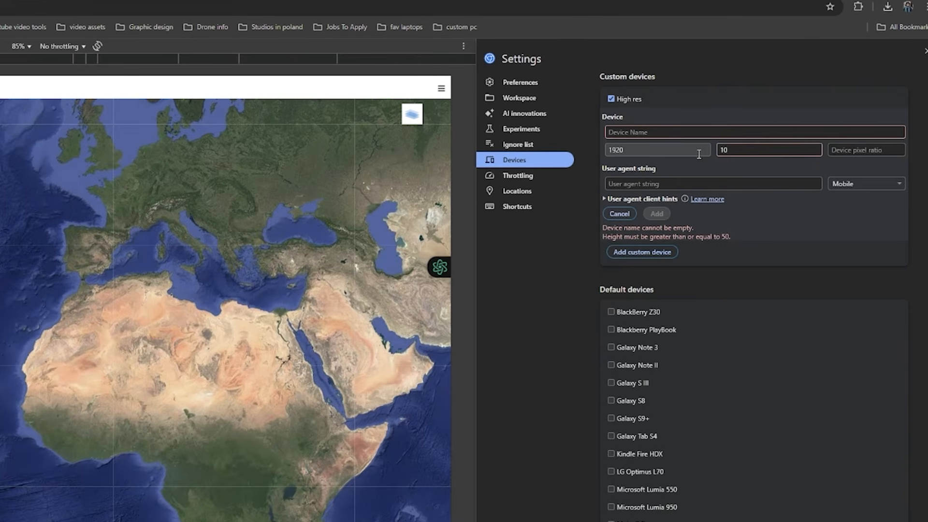
type("80")
left_click(682, 129)
type("s")
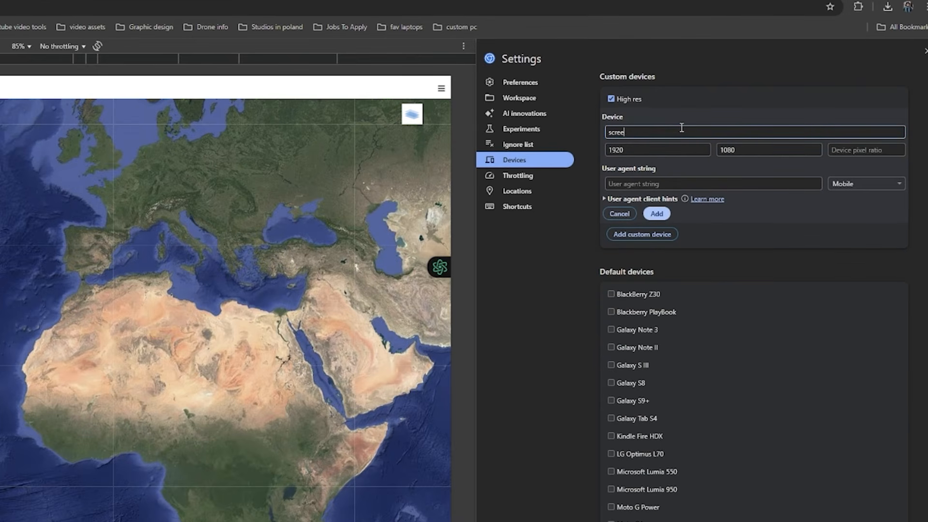
type("cree")
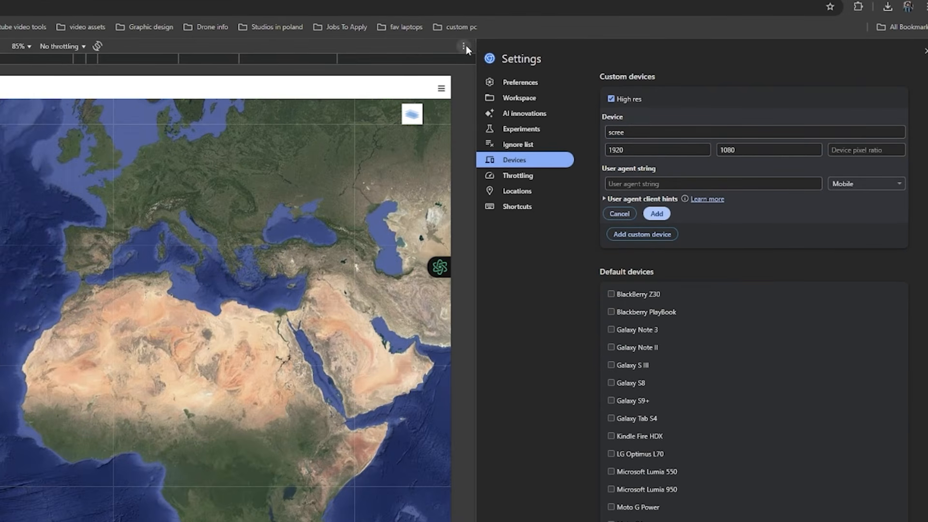
Step: Look up the screenshot capture options for the emulated map page
left_click(463, 46)
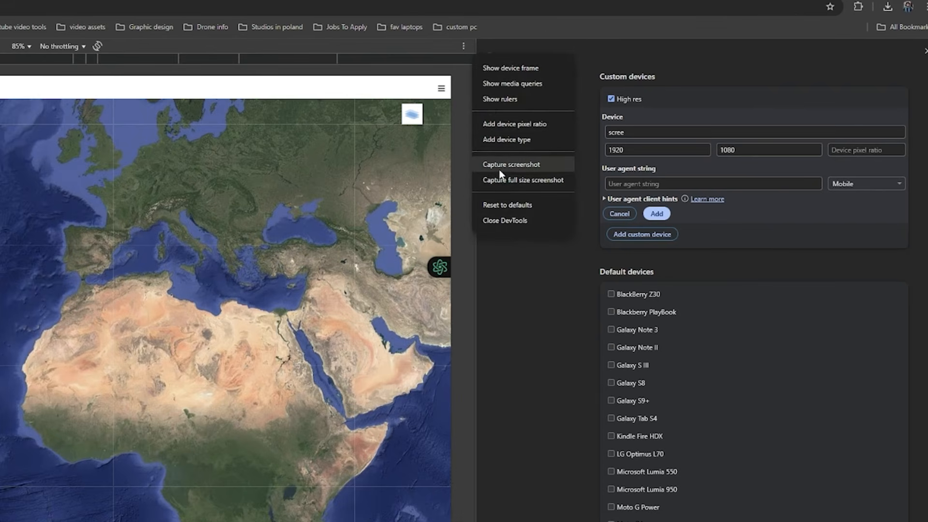
left_click(463, 46)
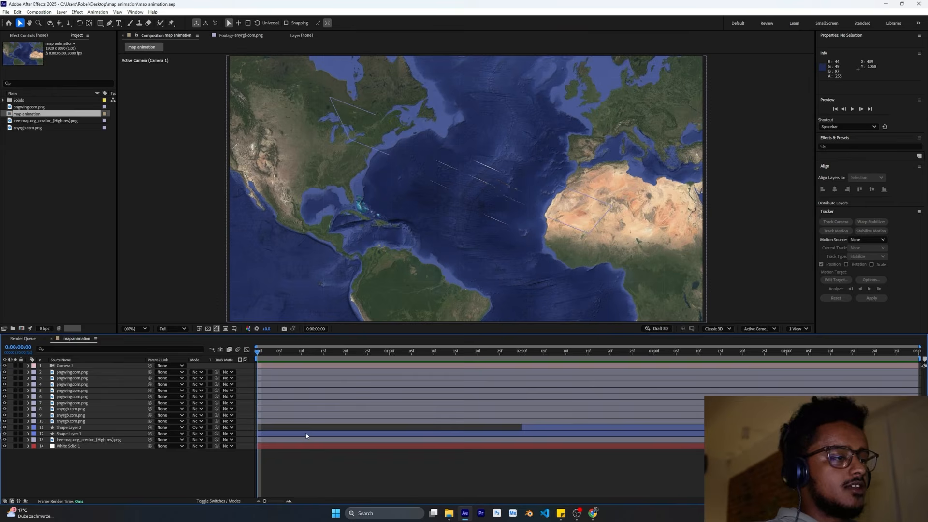
Step: In After Effects, create a composition named tutorial at 1920 × 1080 px, 30 fps, with a 5-second duration
left_click(27, 313)
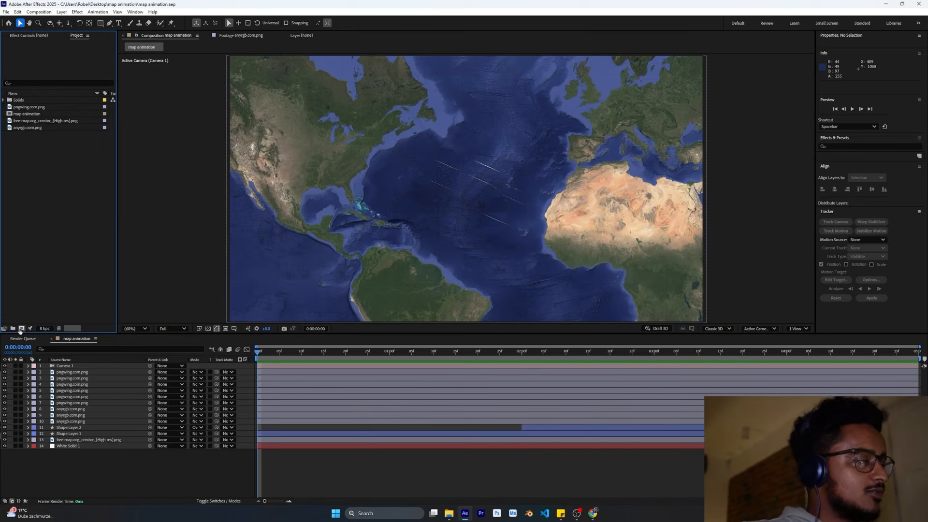
left_click(30, 329)
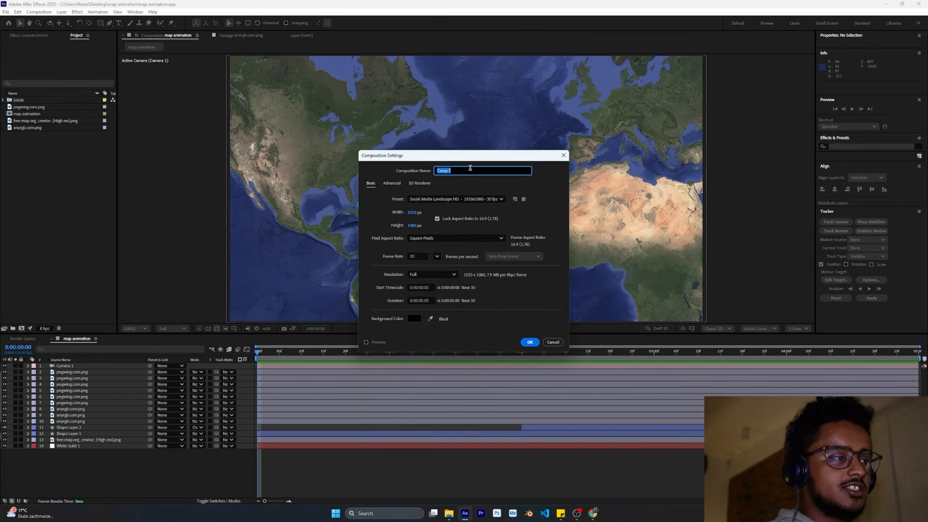
type("tutorial")
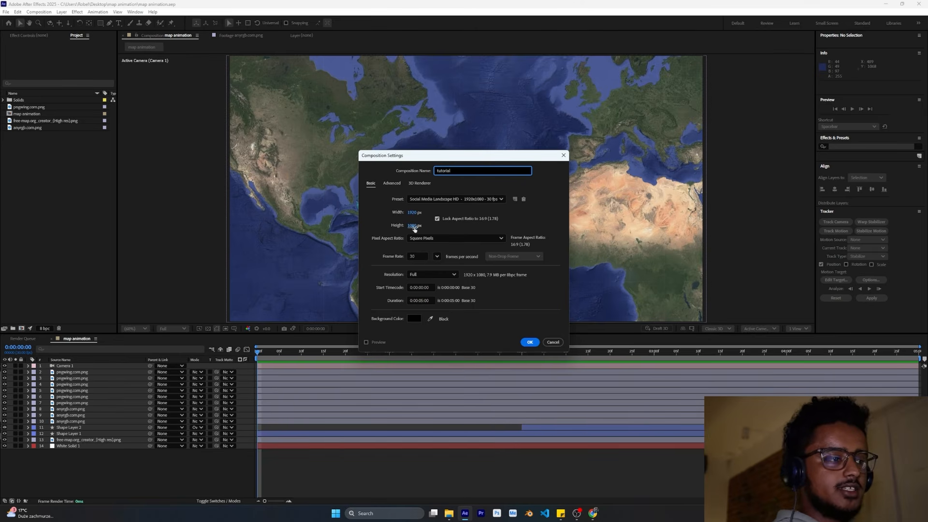
left_click(428, 300)
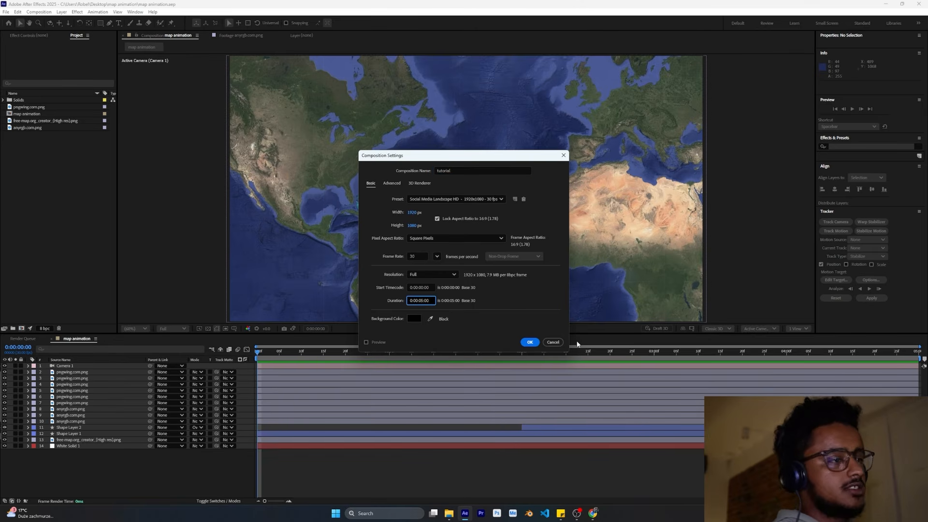
left_click(419, 258)
left_click(542, 284)
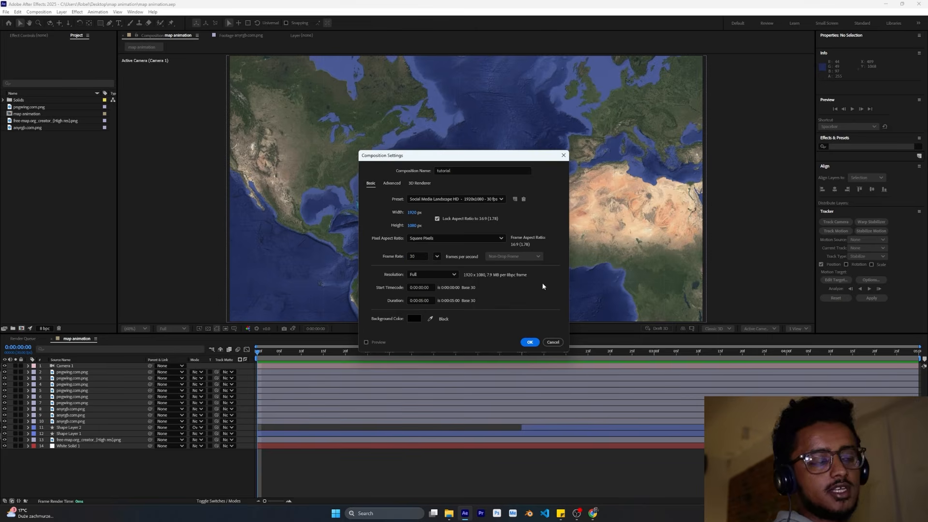
left_click(529, 342)
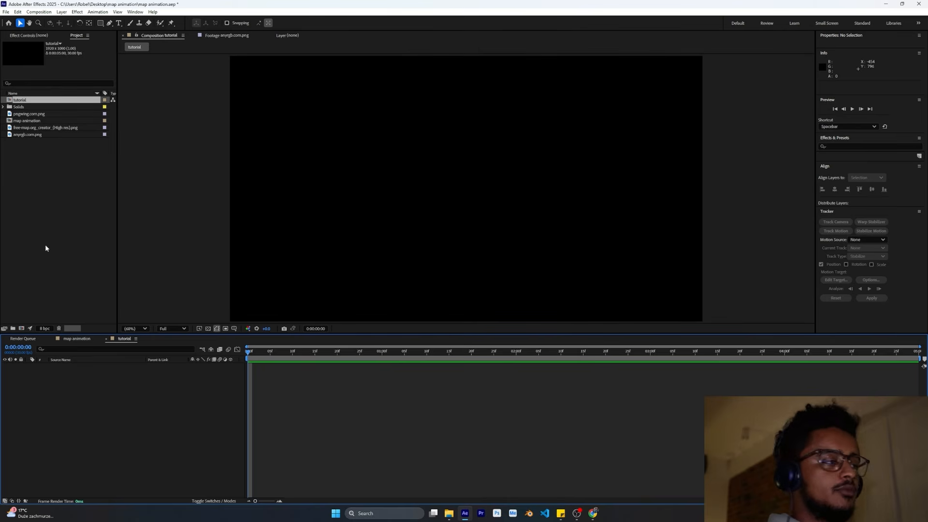
Step: Add the high-resolution free-map.org map image to the tutorial composition as a layer
left_click(29, 113)
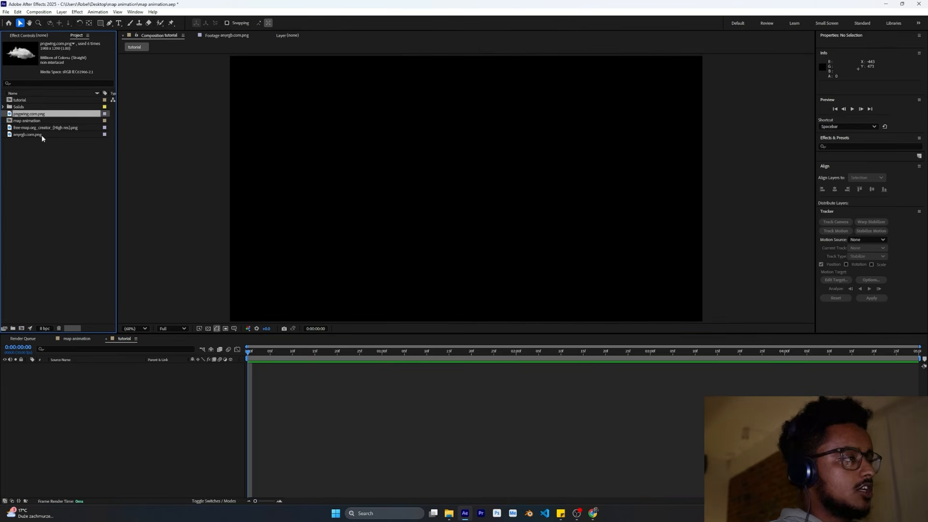
left_click(40, 135)
key("Up")
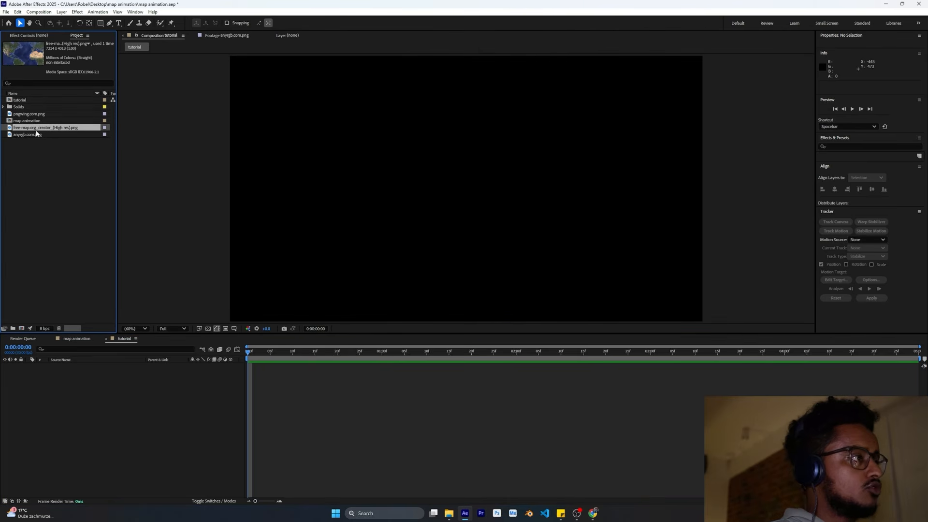
left_click_drag(47, 130, 74, 385)
Step: Scale the map layer down to 27% so the whole map fills the composition frame
scroll(456, 232, "down", 7)
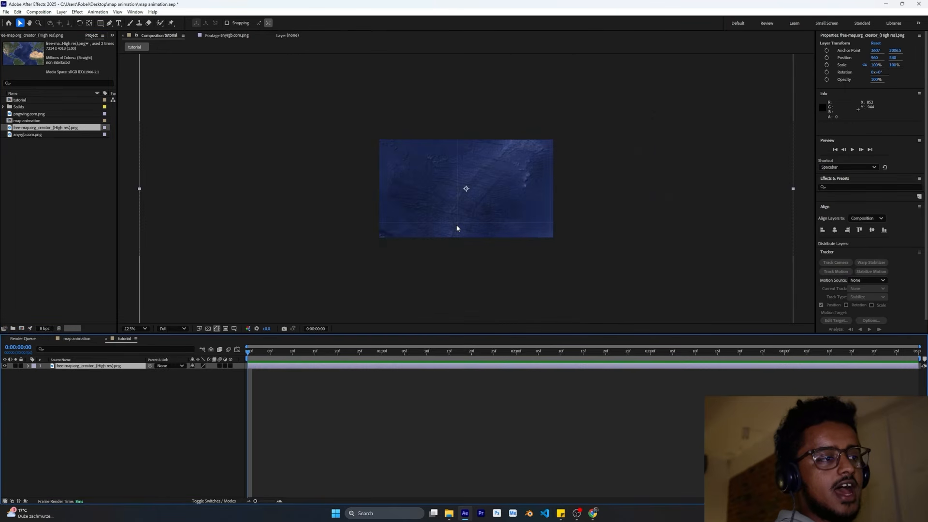
scroll(459, 228, "up", 6)
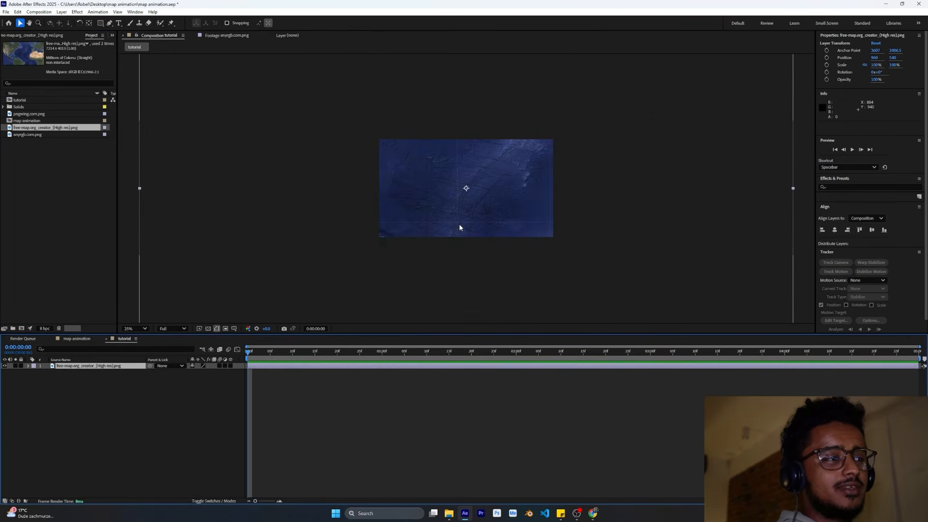
scroll(459, 228, "down", 5)
scroll(459, 227, "up", 2)
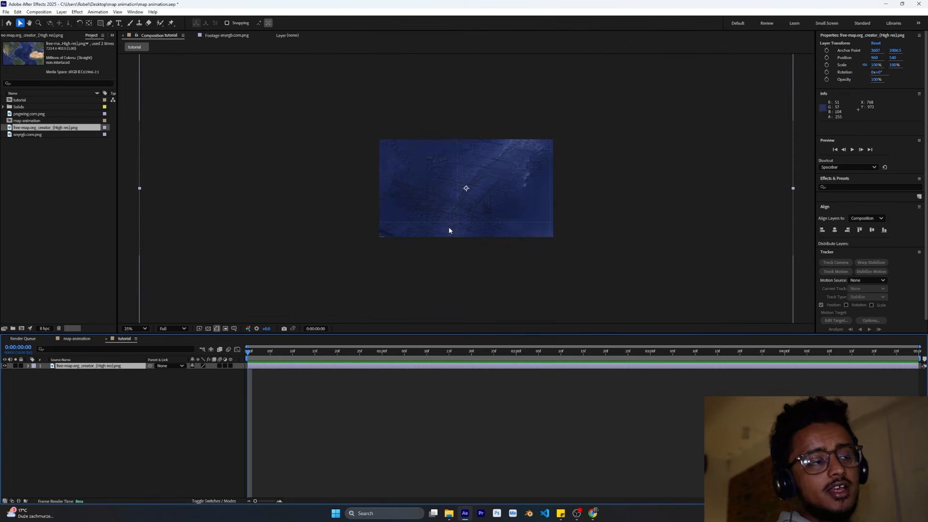
scroll(470, 235, "down", 3)
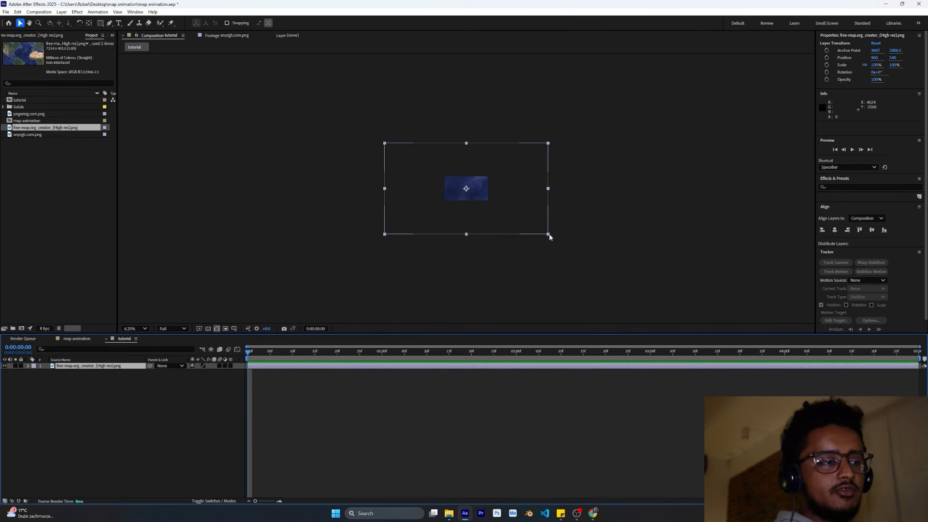
left_click(78, 424)
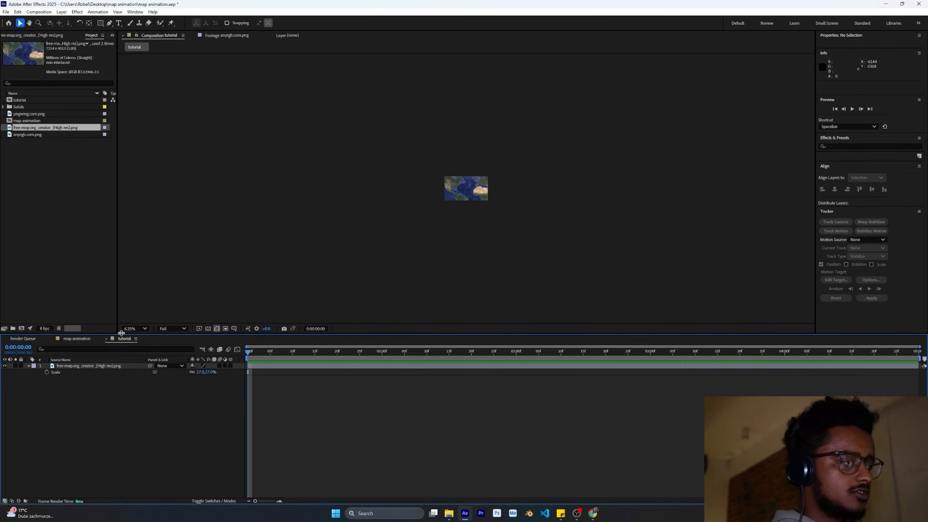
key("s")
left_click(144, 329)
left_click(142, 341)
left_click(83, 367)
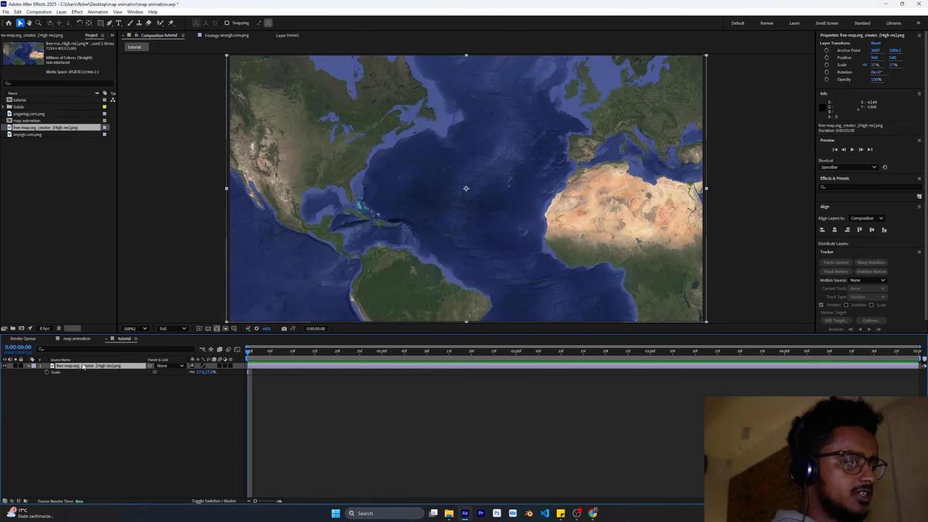
left_click(111, 393)
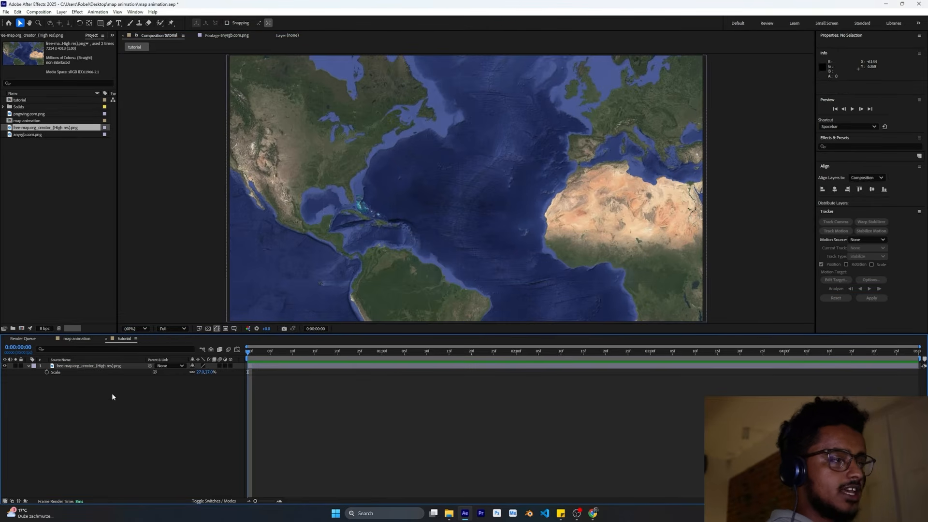
Step: Draw a curved red route with the Pen tool from northwest Africa across the Atlantic to the Great Lakes
key("g")
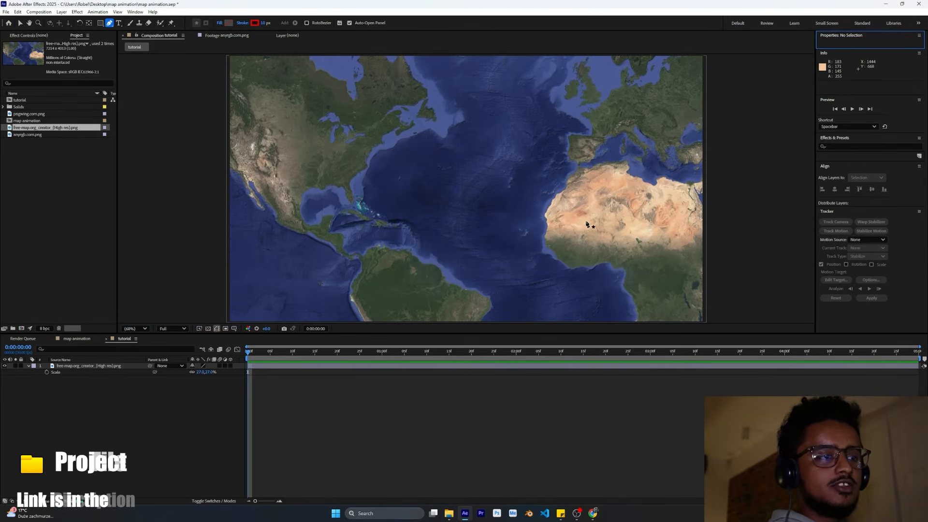
left_click(594, 221)
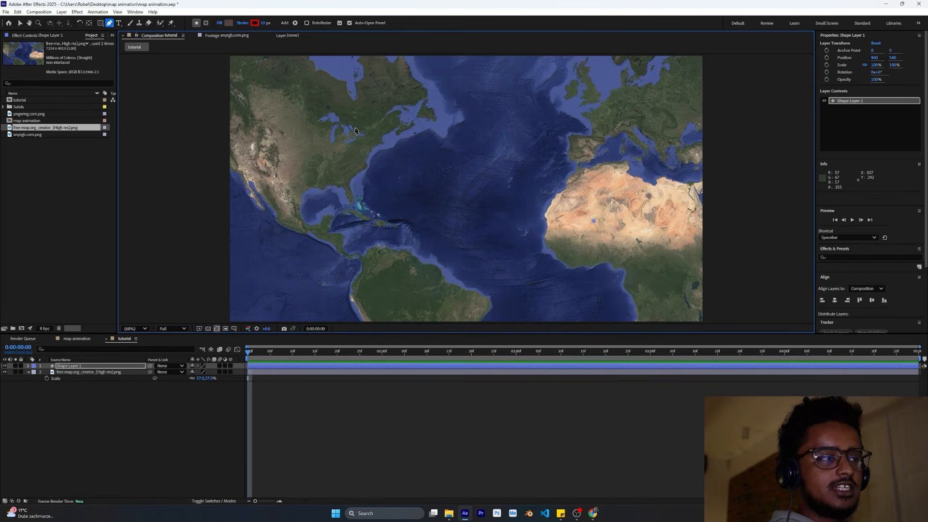
mouse_move(355, 130)
left_mouse_down()
mouse_move(317, 146)
mouse_move(194, 157)
mouse_move(197, 172)
mouse_move(179, 180)
mouse_move(182, 208)
mouse_move(155, 224)
mouse_move(159, 258)
mouse_move(161, 232)
left_mouse_up()
left_click(166, 400)
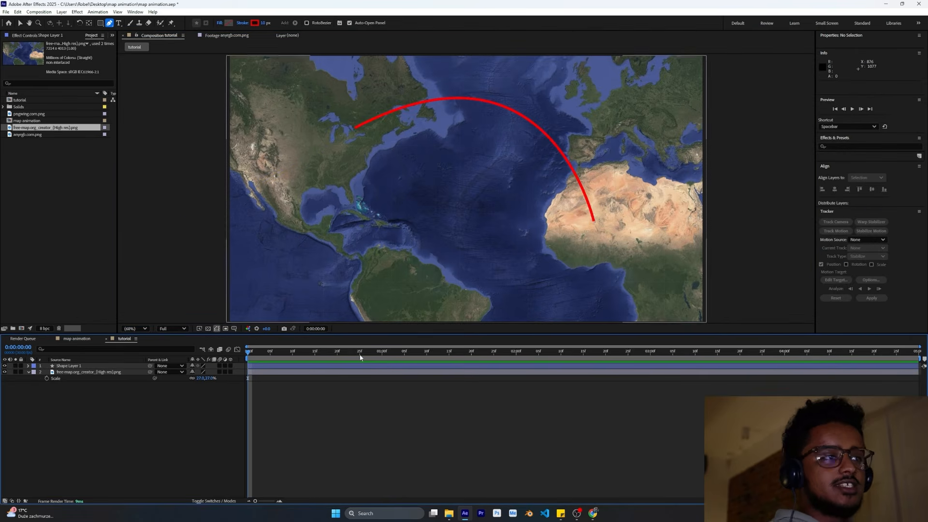
Step: Turn the route's shape layer into a 3D layer and switch to the Selection tool
left_click(68, 366)
left_click(230, 366)
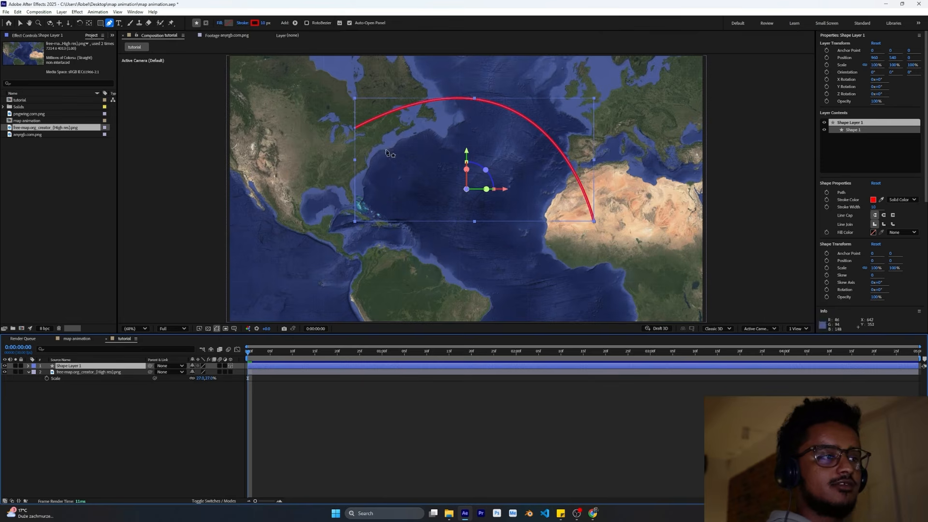
left_click(93, 391)
left_click(108, 367)
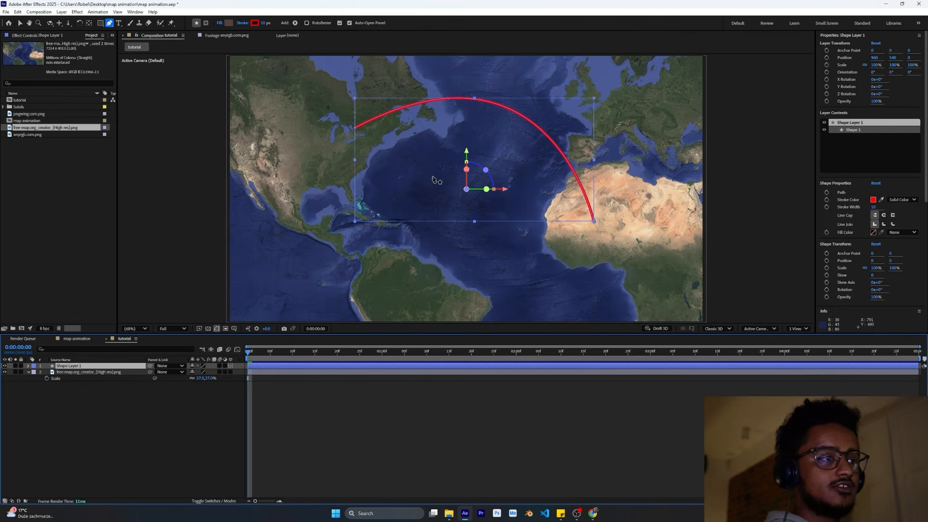
left_click(20, 23)
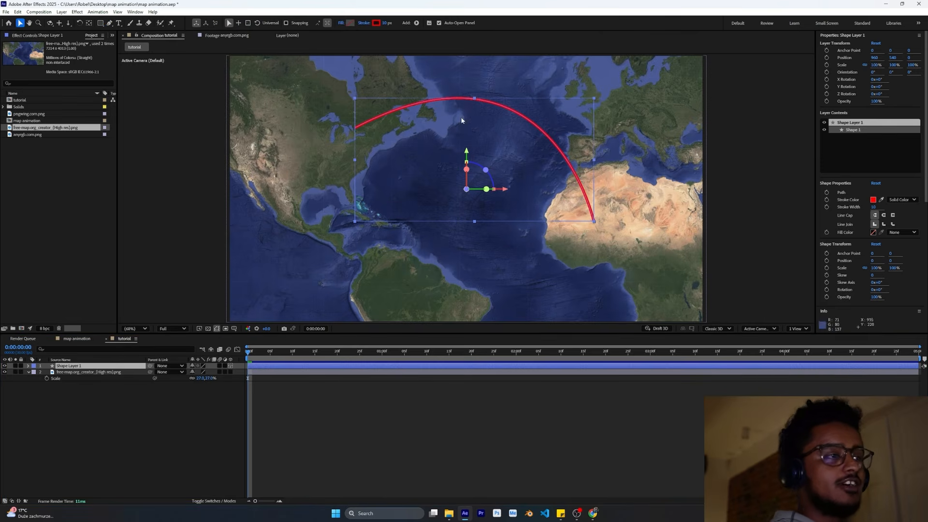
left_click(798, 328)
left_click(783, 296)
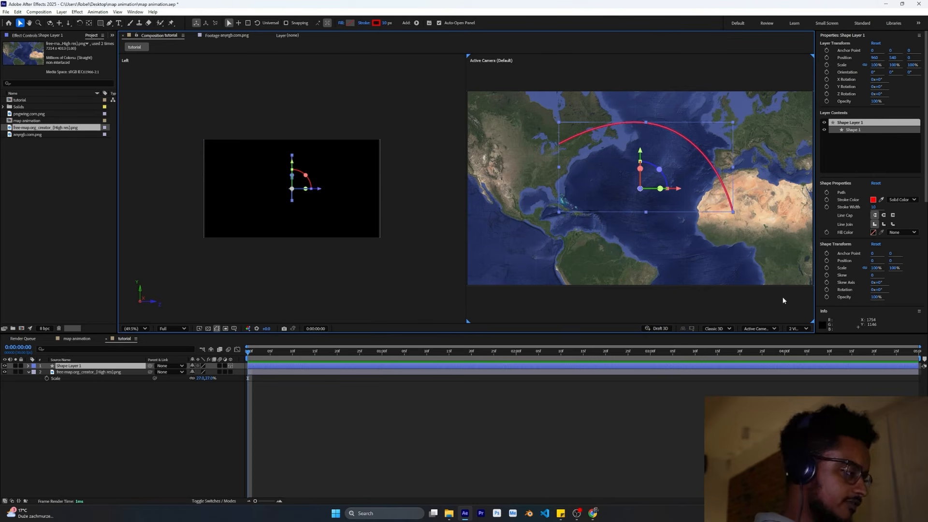
left_click(79, 370)
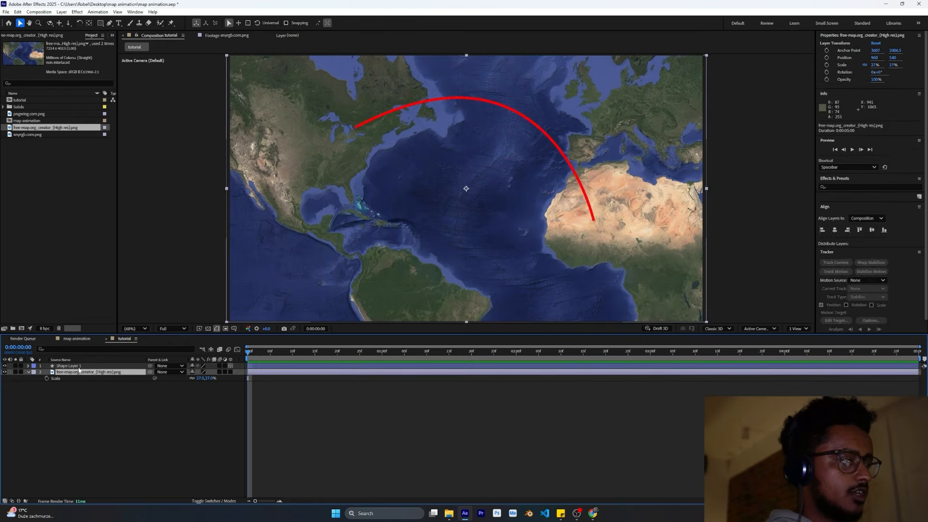
Step: Rotate and reposition the route's shape layer in 3D so the arc tilts away from the map between eastern Canada and West Africa
left_click(79, 367)
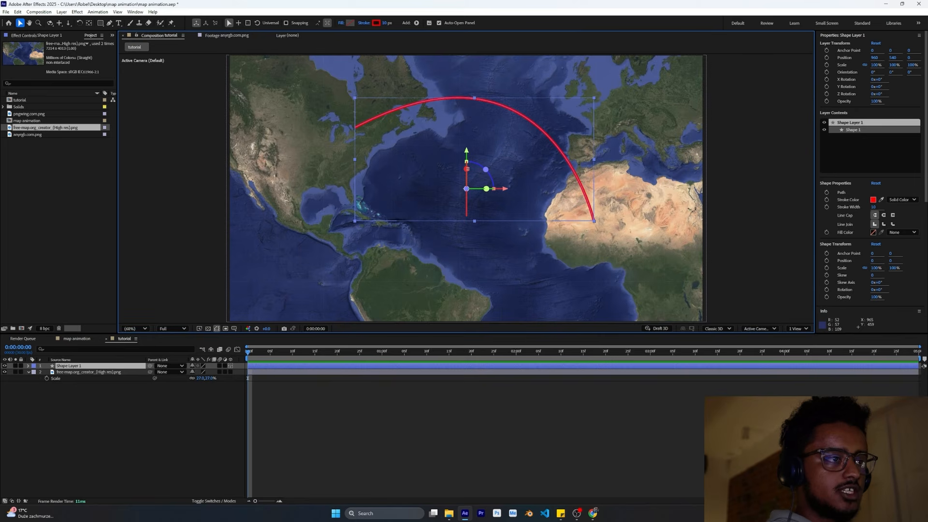
left_click_drag(468, 169, 460, 188)
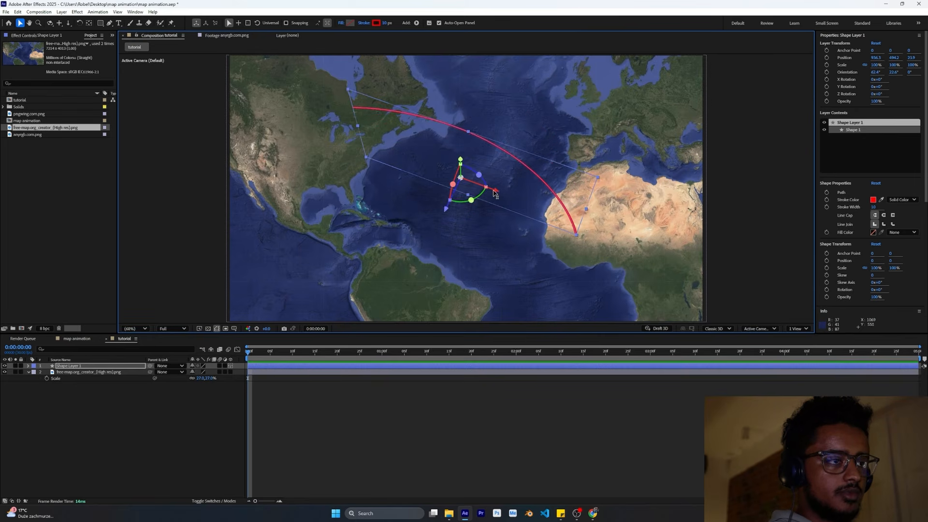
left_click_drag(450, 210, 456, 181)
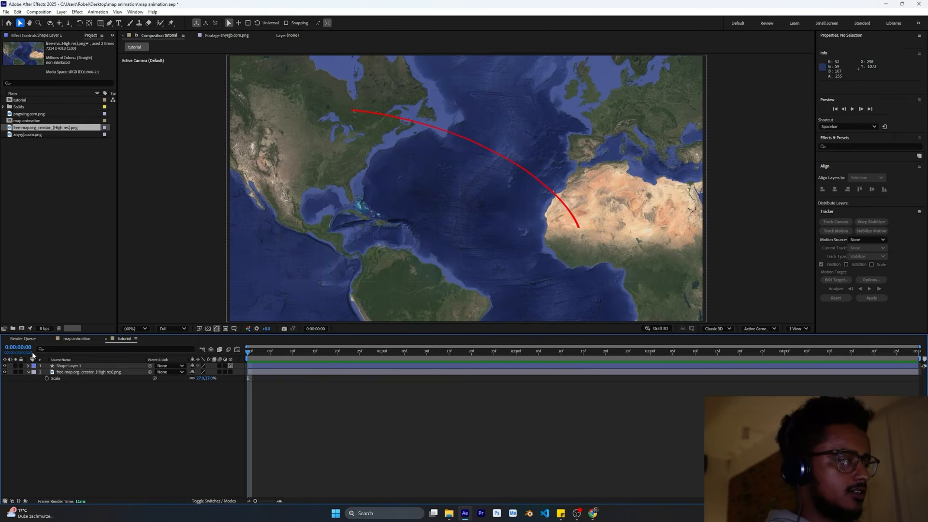
Step: Add Trim Paths to the curved route's shape layer
left_click(28, 365)
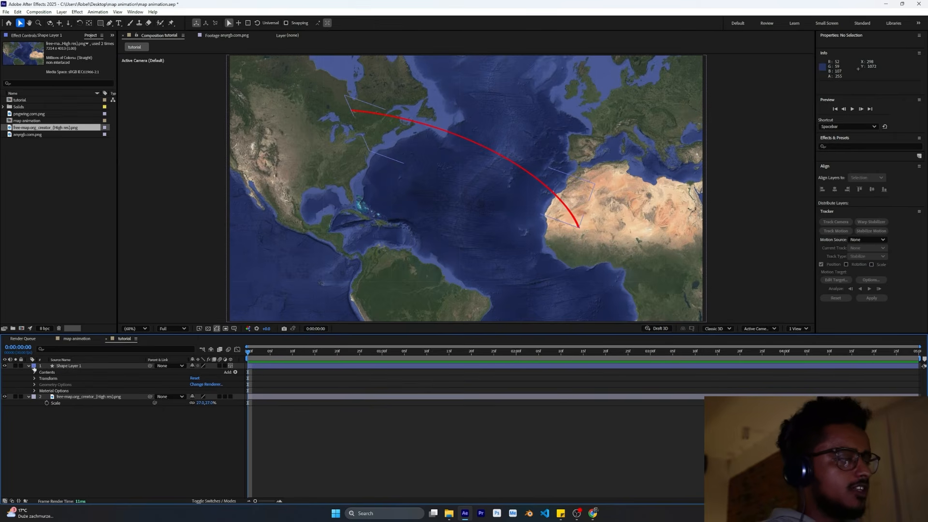
left_click(29, 366)
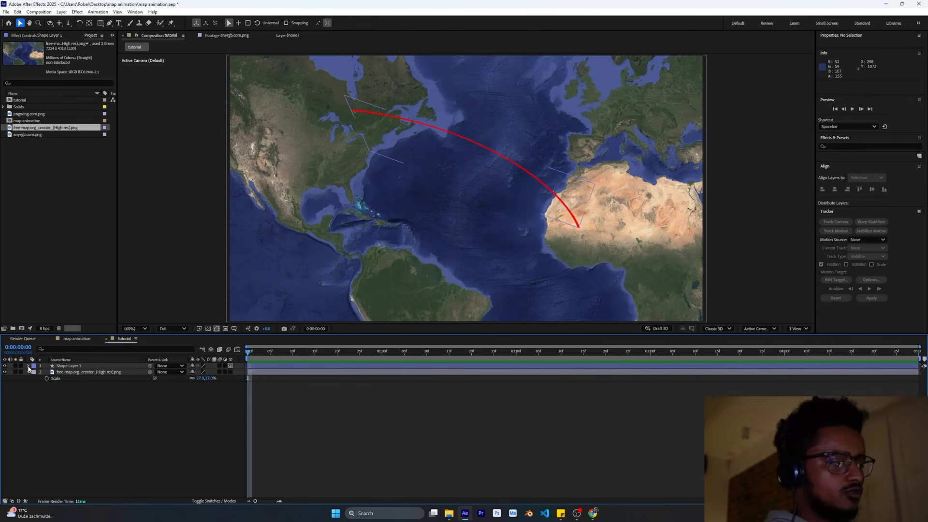
left_click(28, 366)
left_click(34, 372)
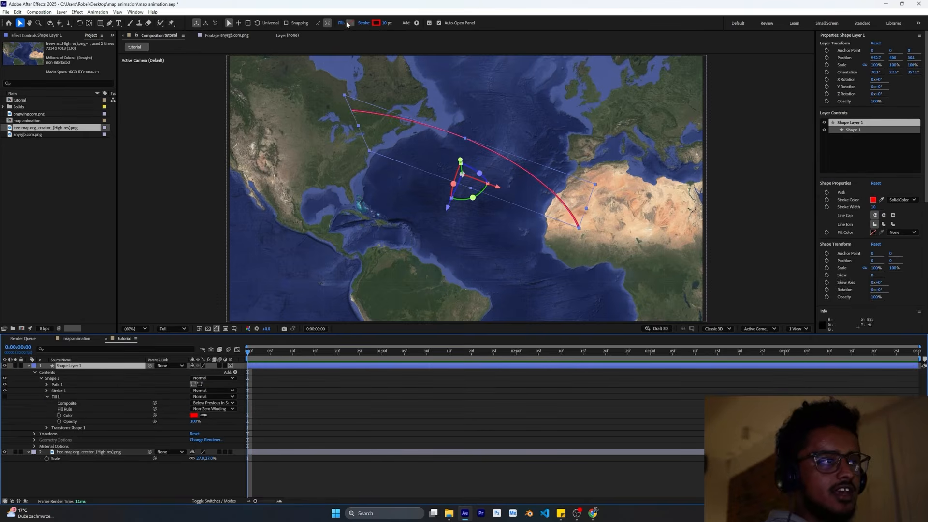
left_click(236, 372)
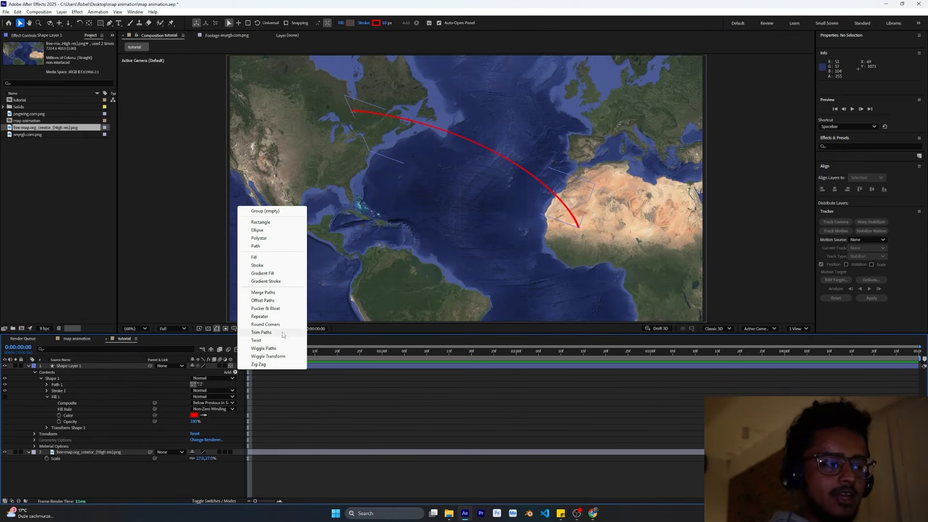
left_click(262, 332)
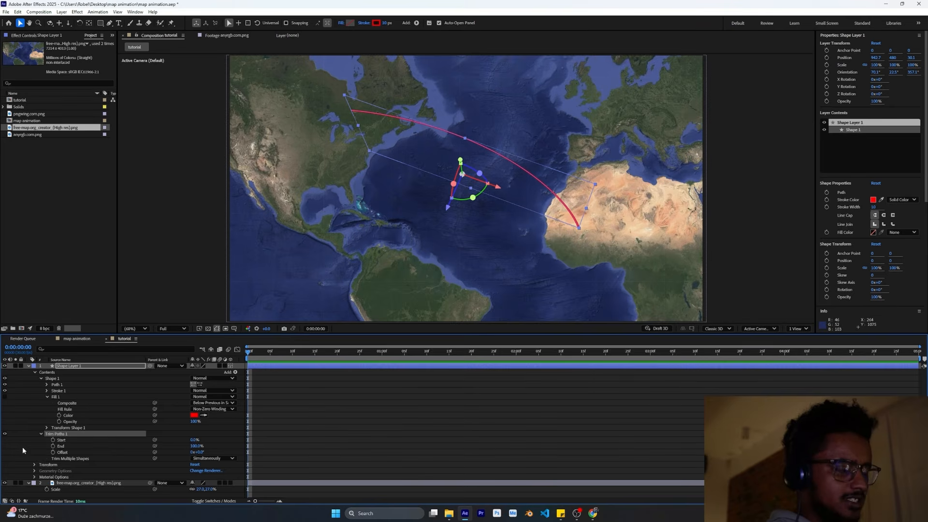
Step: Keyframe the curved route's Trim Paths End from 0% at 0:00:00:00 to 100% at 0:00:01:00
mouse_move(194, 441)
left_mouse_down()
mouse_move(169, 452)
mouse_move(189, 445)
left_mouse_up()
left_click(398, 446)
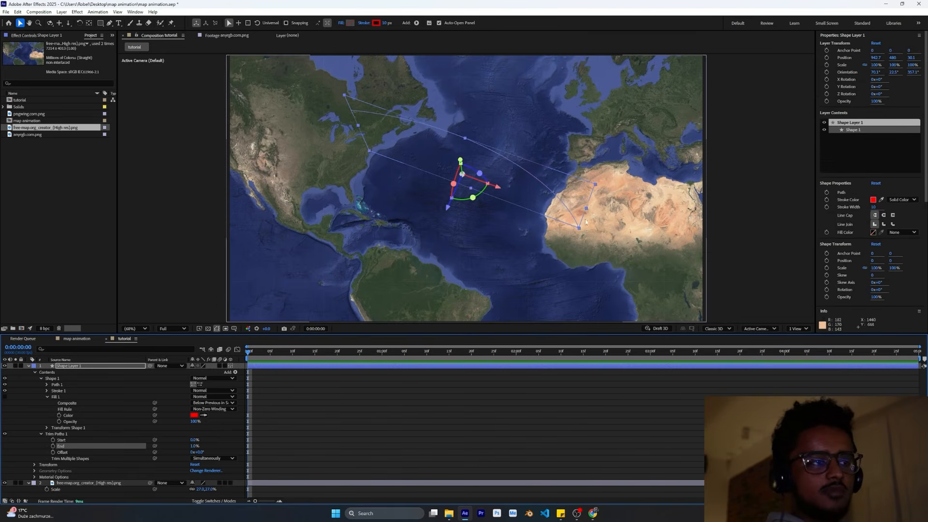
left_click_drag(194, 447, 159, 445)
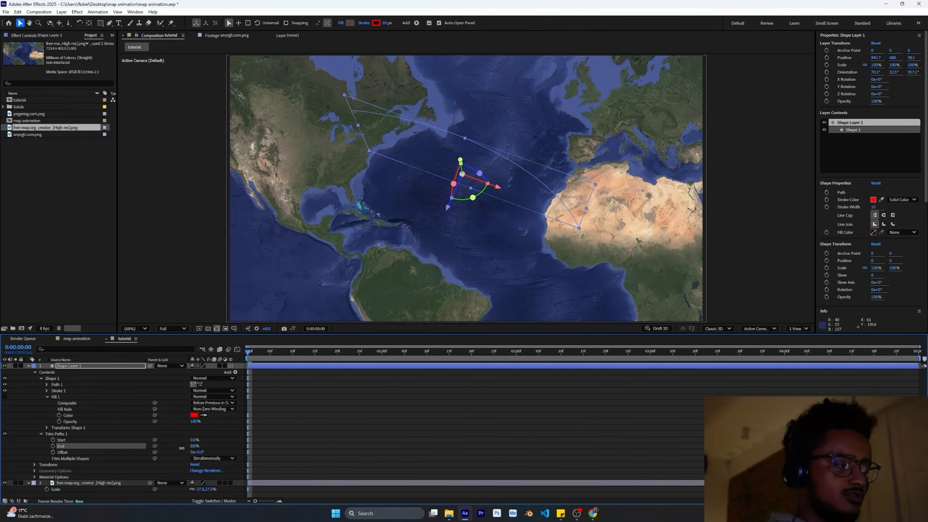
left_click(54, 446)
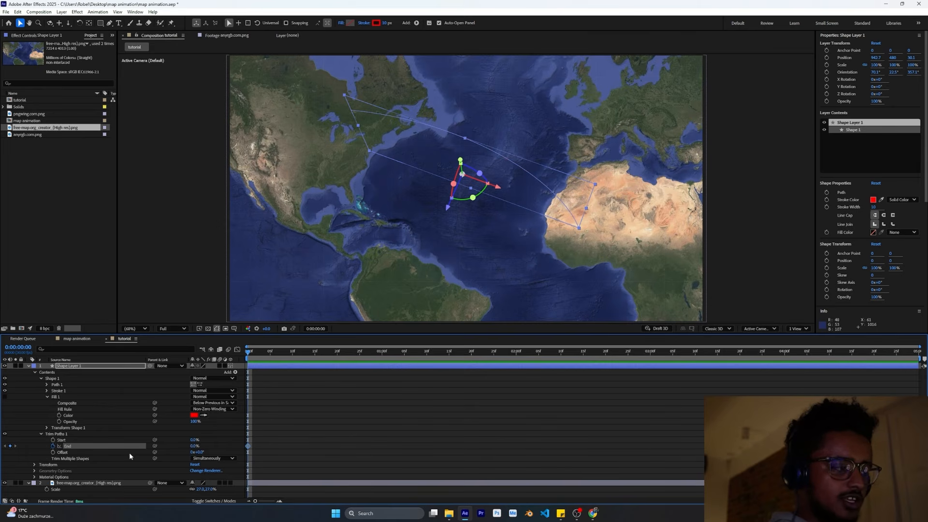
left_click_drag(251, 352, 382, 351)
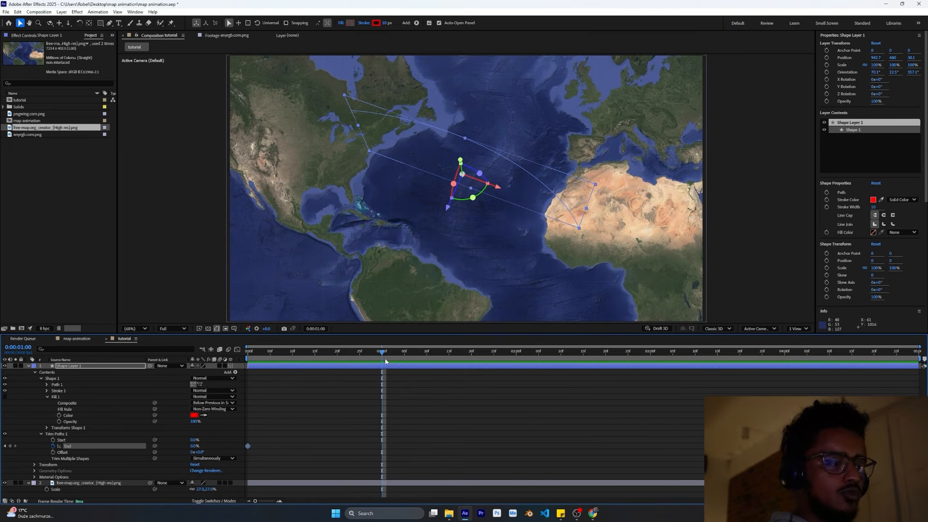
left_click_drag(194, 446, 216, 448)
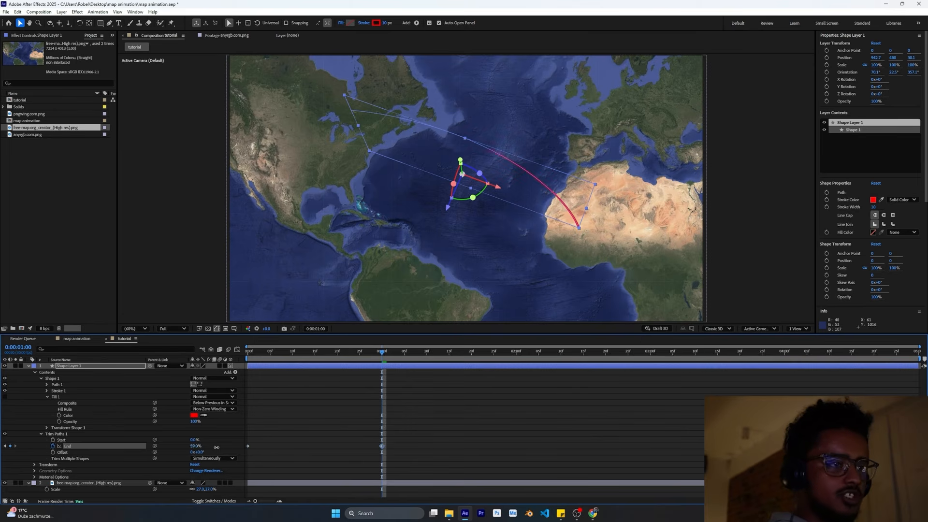
Step: Select both End keyframes of the curved route's Trim Paths and bring up the Keyframe Assistant options for them
left_click_drag(439, 431, 236, 466)
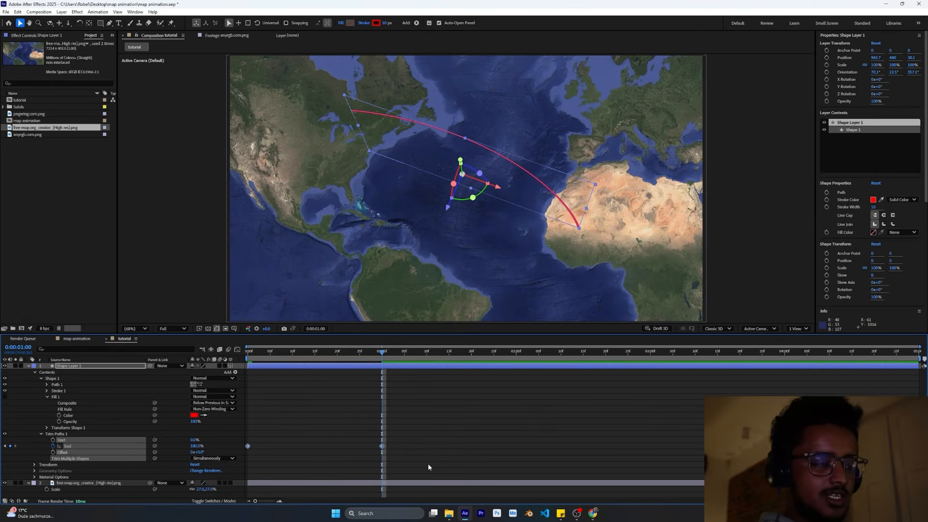
right_click(249, 446)
right_click(257, 454)
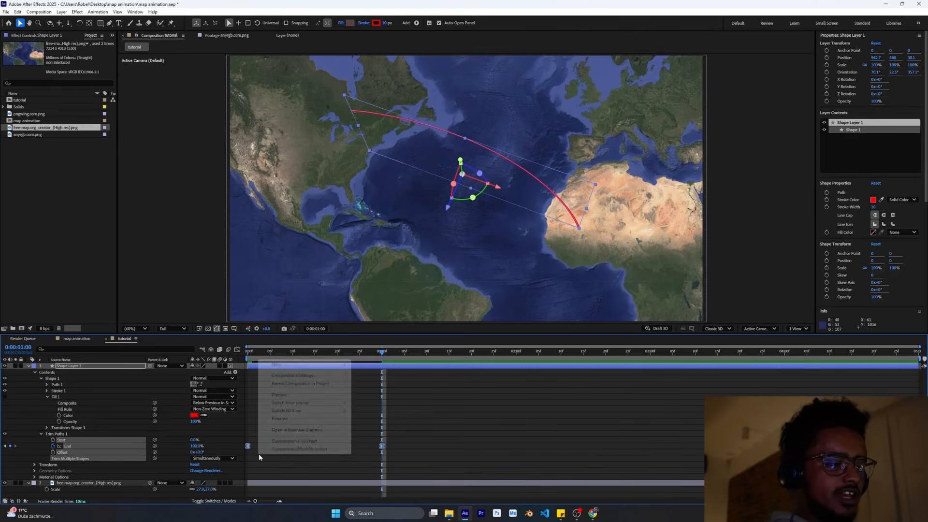
right_click(249, 446)
left_click(249, 447)
right_click(249, 449)
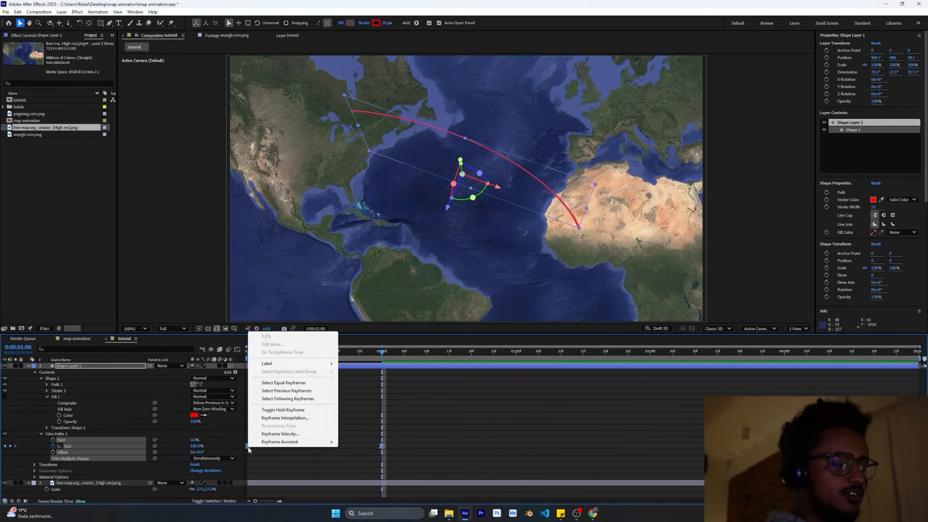
left_click(247, 450)
right_click(247, 449)
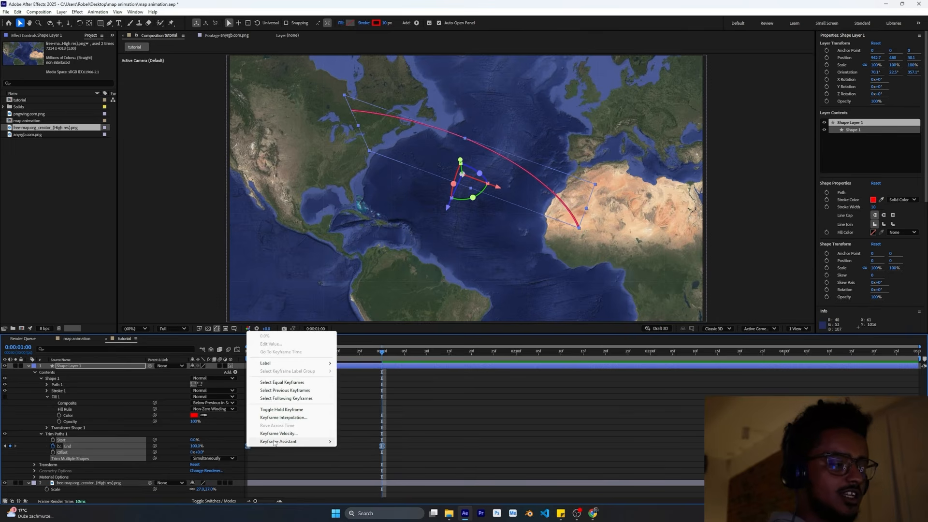
mouse_move(290, 441)
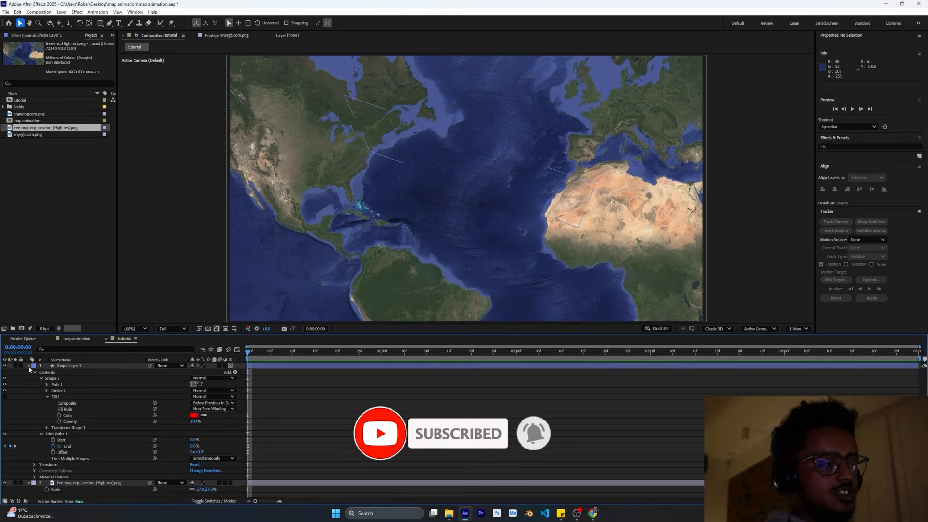
Step: Collapse the curved route's properties and preview its draw-on animation from the start of the composition
left_click(28, 366)
key("space")
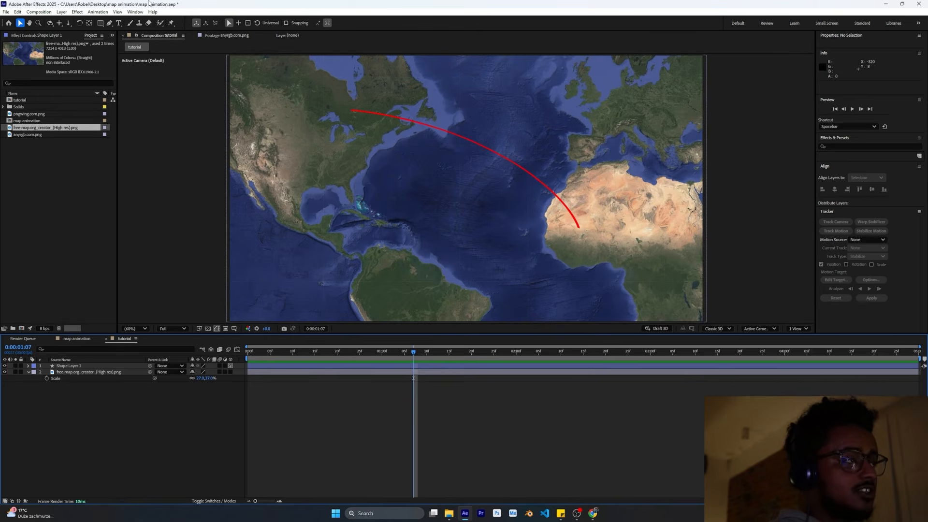
Step: Draw a straight line with the Pen tool on a new shape layer from the route's African end to its Canadian end
left_click(110, 23)
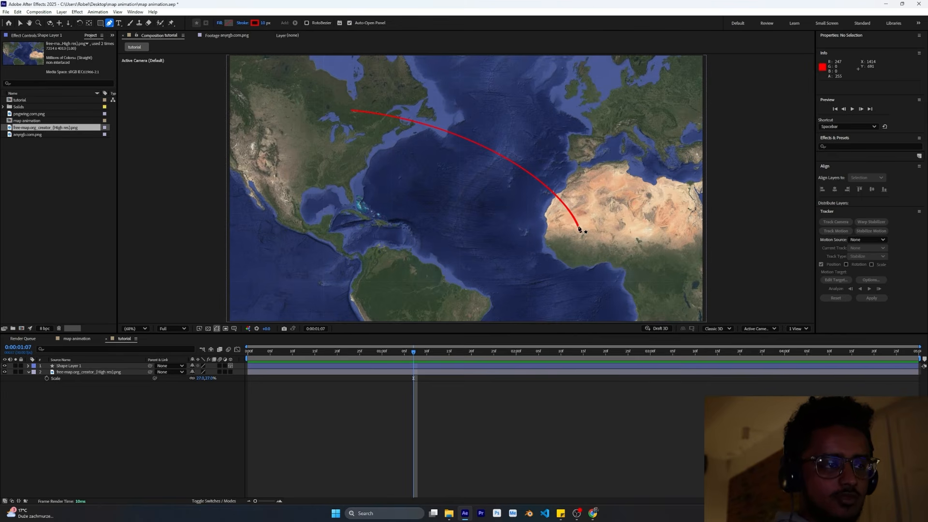
left_click(579, 227)
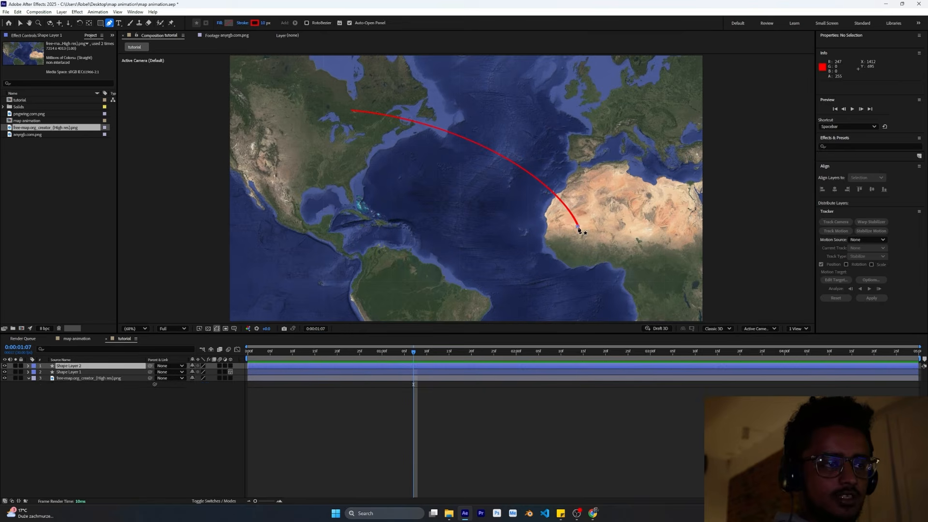
left_click(351, 112)
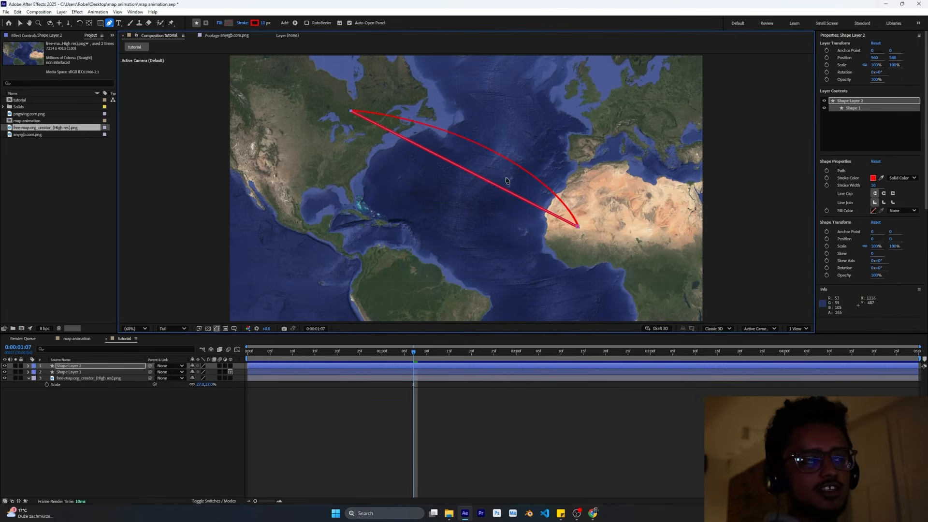
Step: Make the straight line dashed by adding a dash to its Stroke 1 properties
left_click(28, 366)
left_click(34, 372)
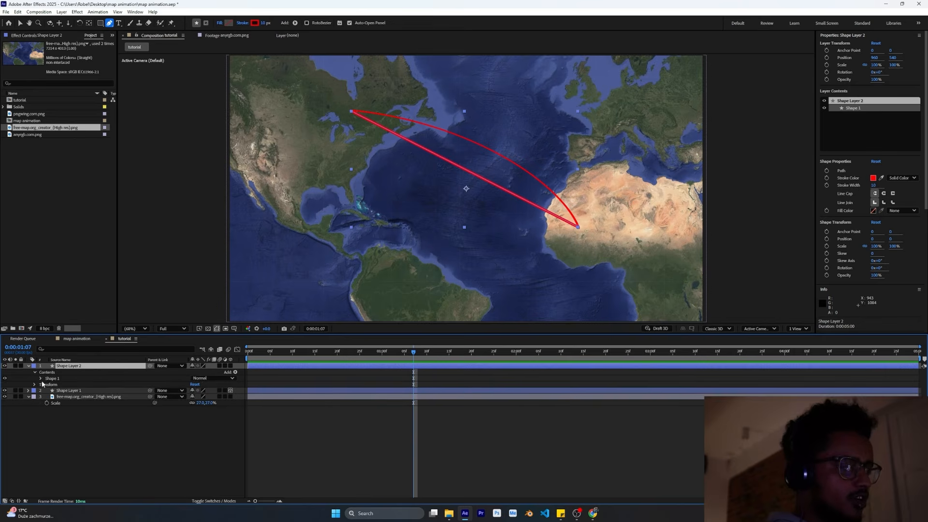
left_click(41, 379)
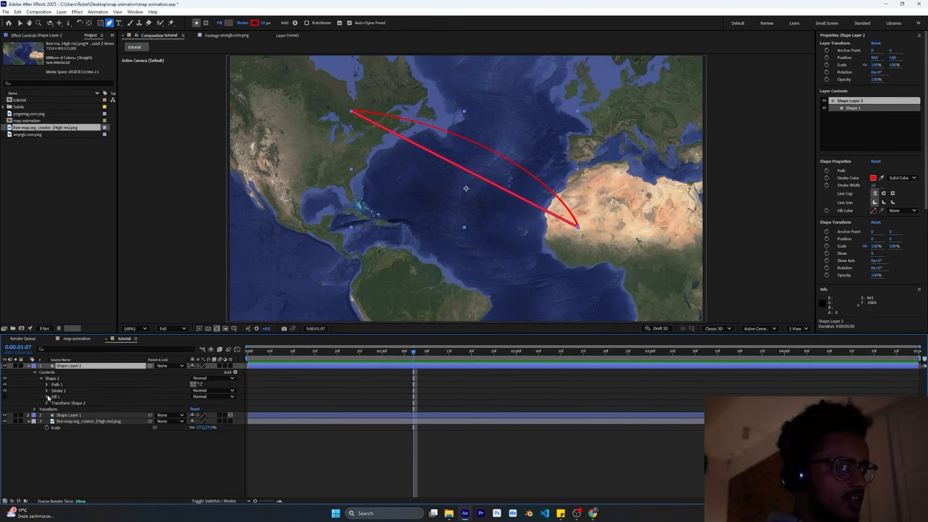
left_click(46, 390)
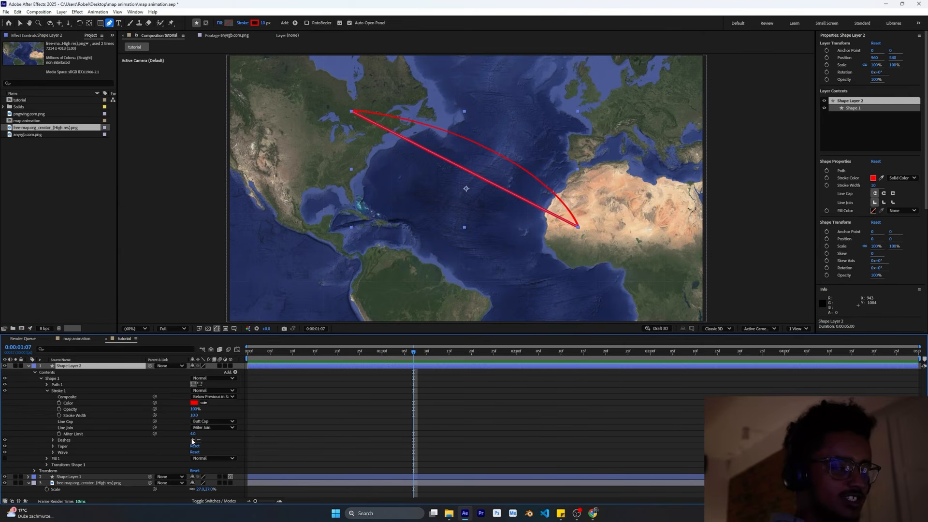
left_click(53, 441)
left_click(193, 441)
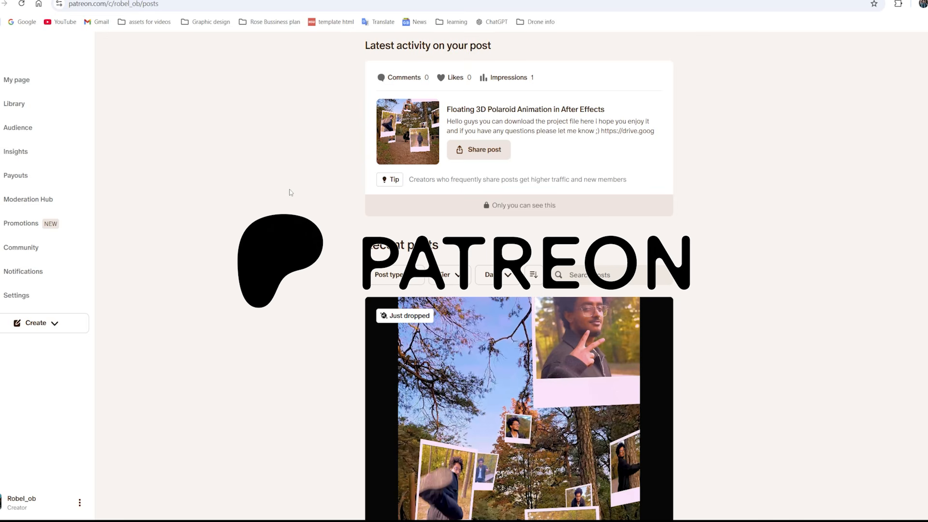
scroll(291, 193, "down", 10)
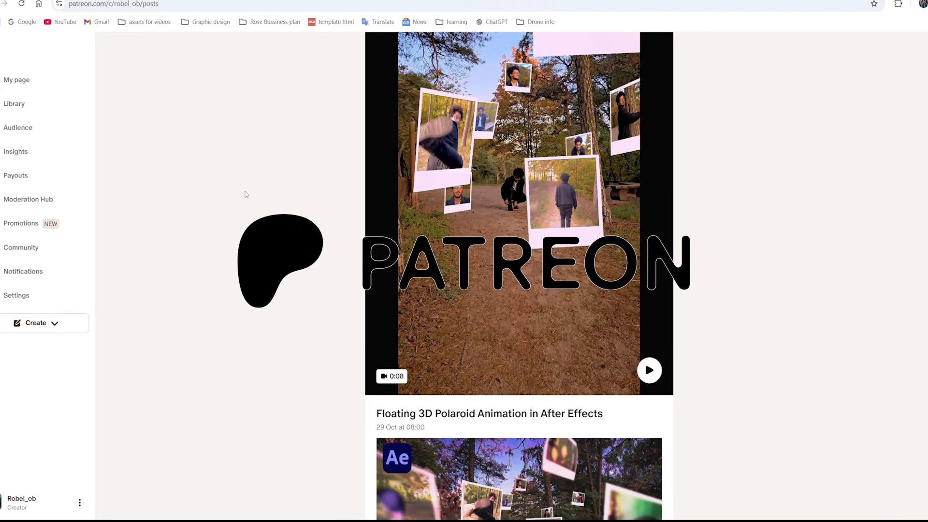
scroll(246, 194, "down", 14)
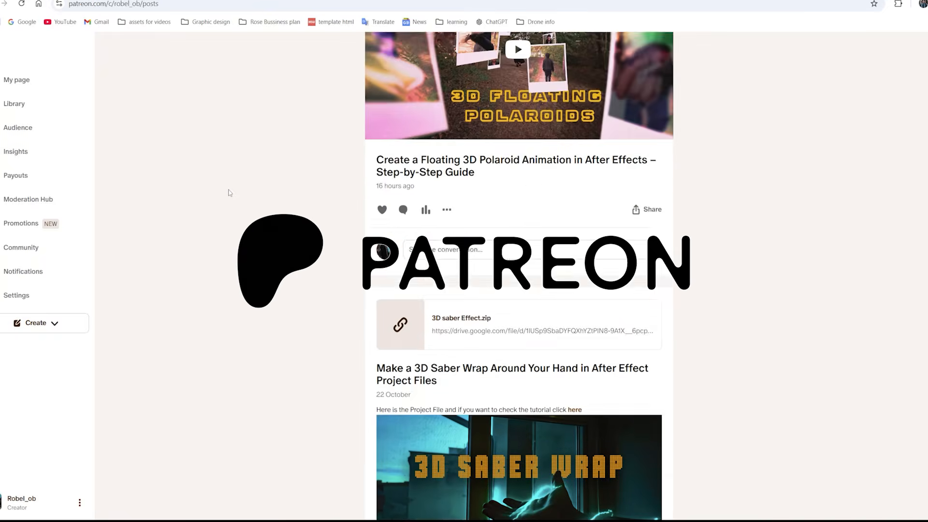
scroll(230, 193, "down", 15)
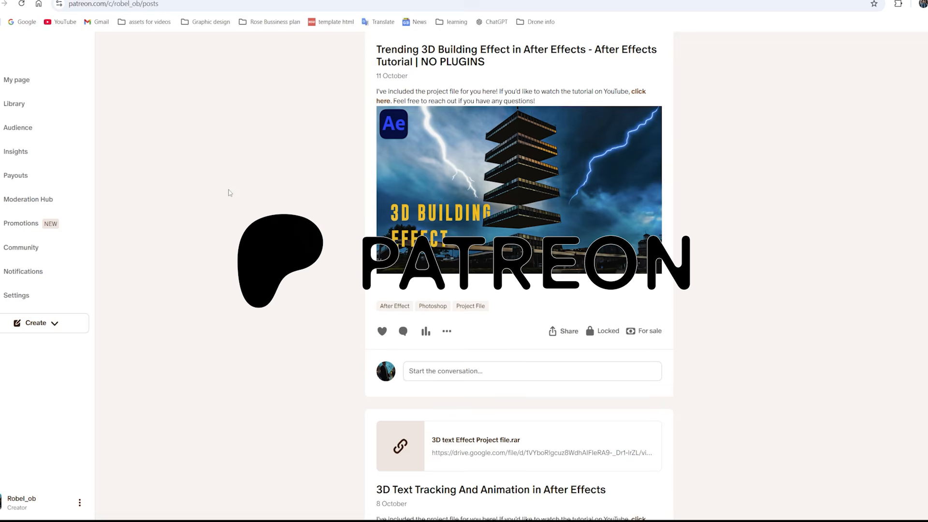
scroll(230, 192, "down", 15)
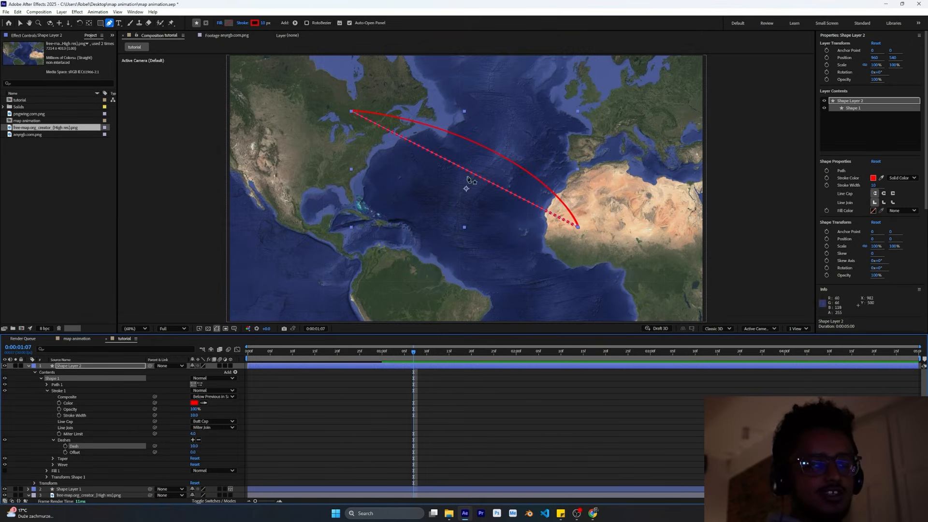
Step: Set the current time to 0:00:01:00, add Trim Paths to the dashed line's shape layer and expand its properties
key("v")
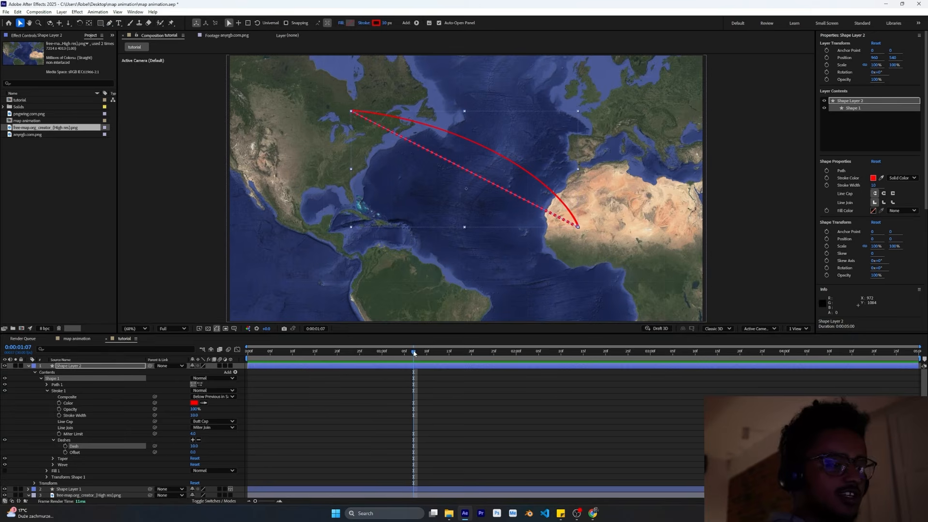
left_click_drag(414, 353, 382, 352)
left_click(123, 410)
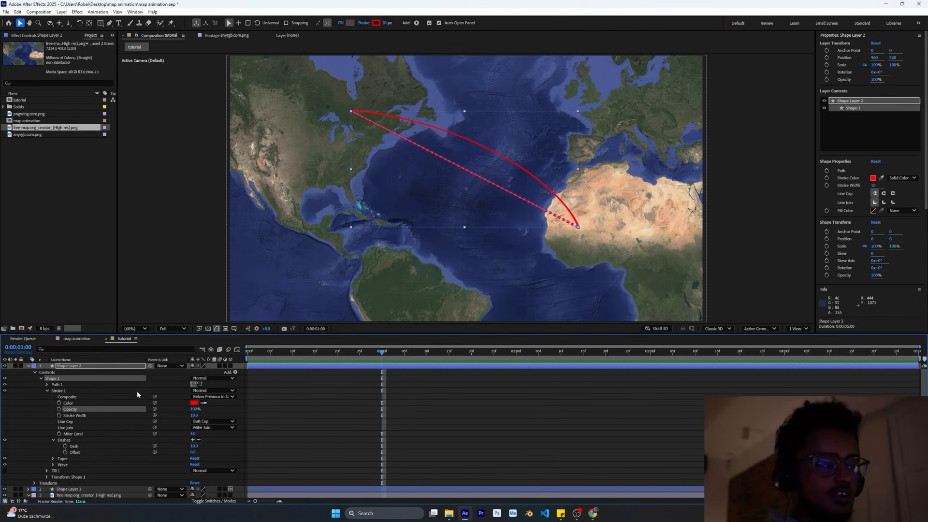
left_click(235, 373)
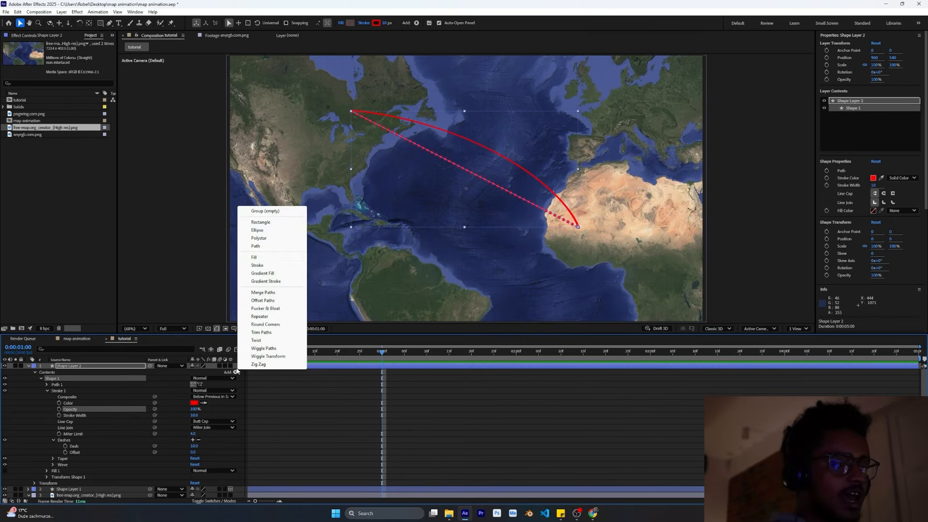
left_click(219, 375)
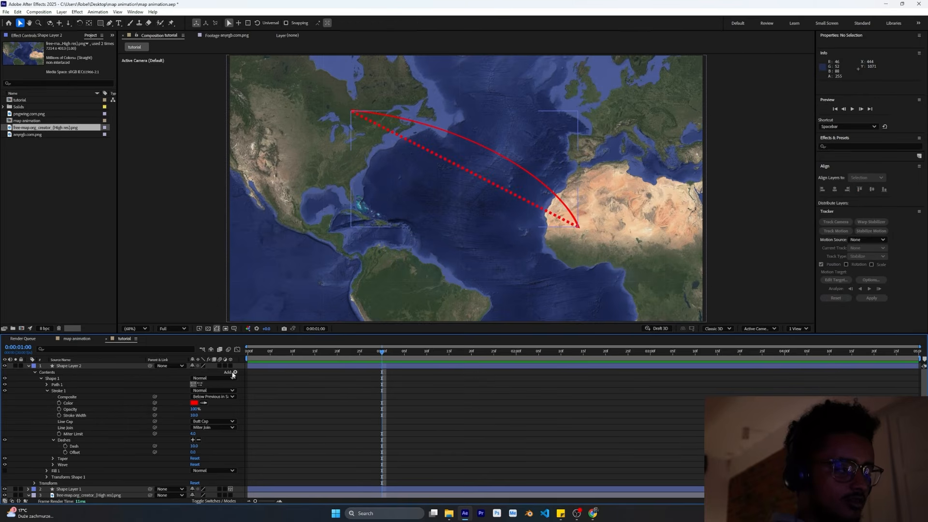
left_click(236, 372)
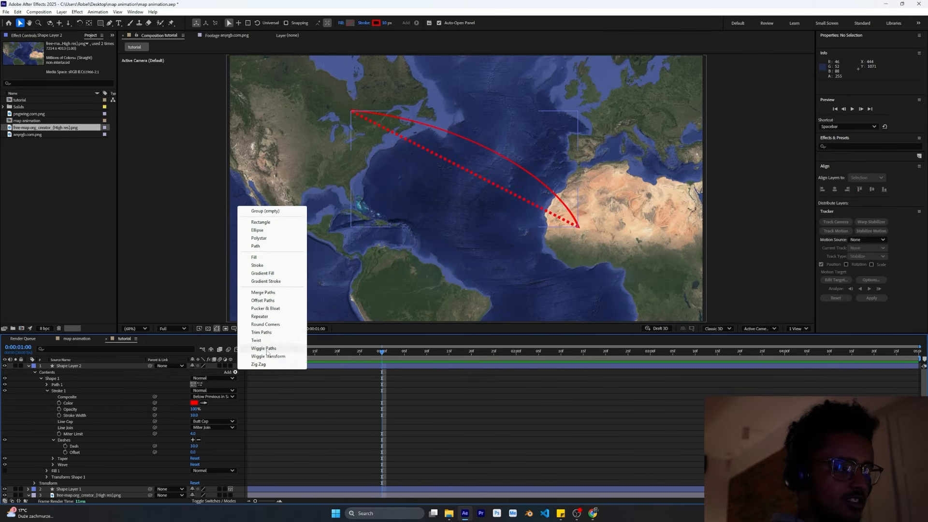
left_click(261, 333)
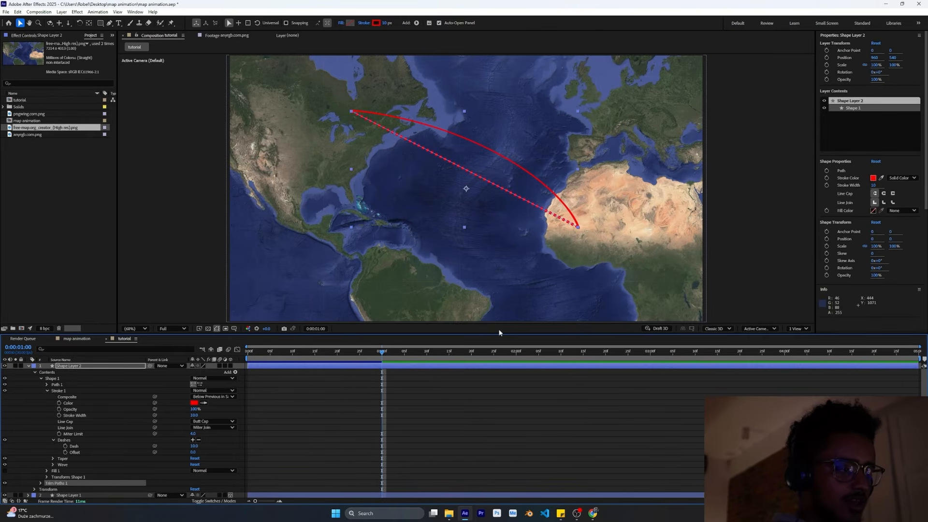
scroll(87, 436, "down", 1)
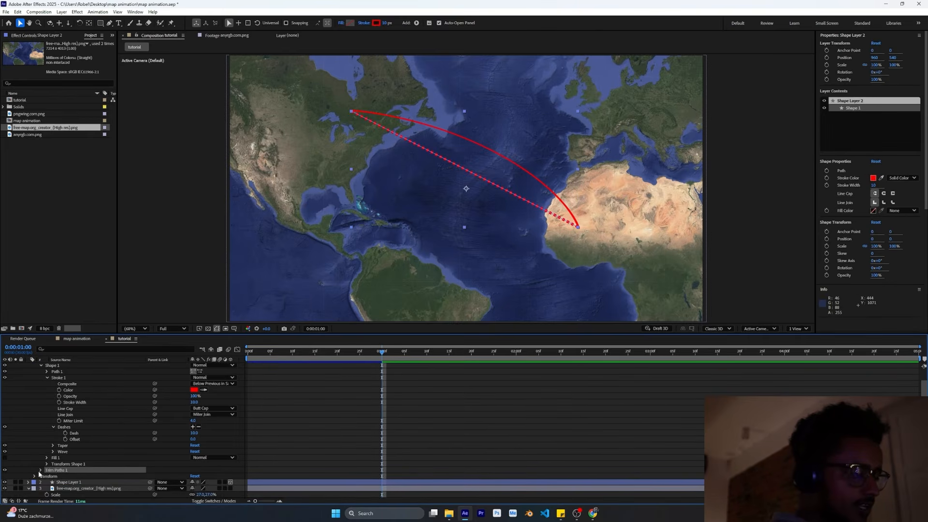
left_click(40, 471)
scroll(134, 436, "down", 2)
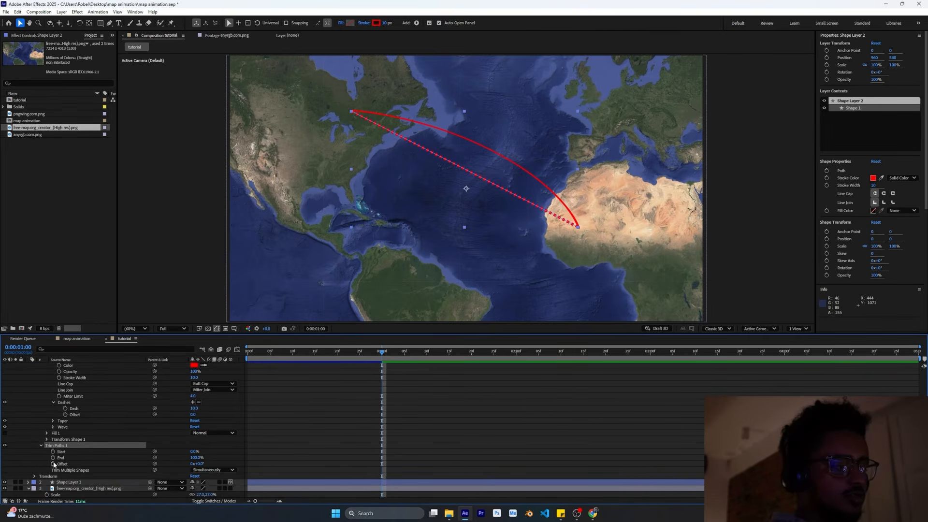
Step: Keyframe the dashed line's Trim Paths End from 0% at 0:00:01:00 to 100% at 0:00:02:00
left_click_drag(196, 459, 184, 461)
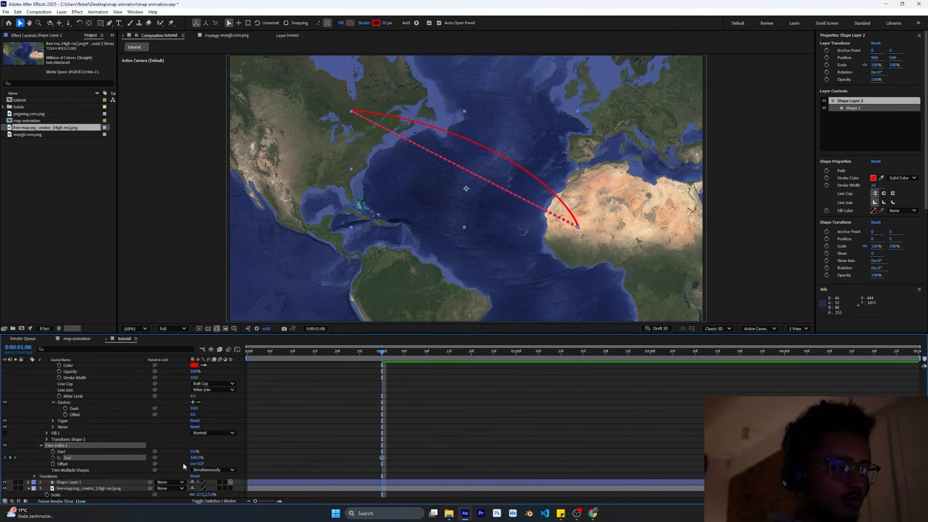
left_click_drag(195, 458, 177, 460)
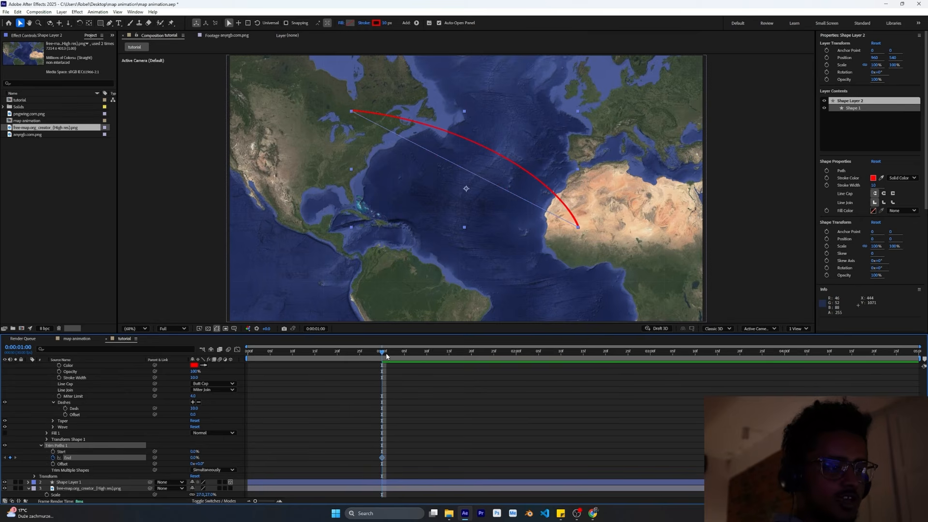
left_click_drag(387, 356, 517, 354)
left_click_drag(194, 458, 229, 459)
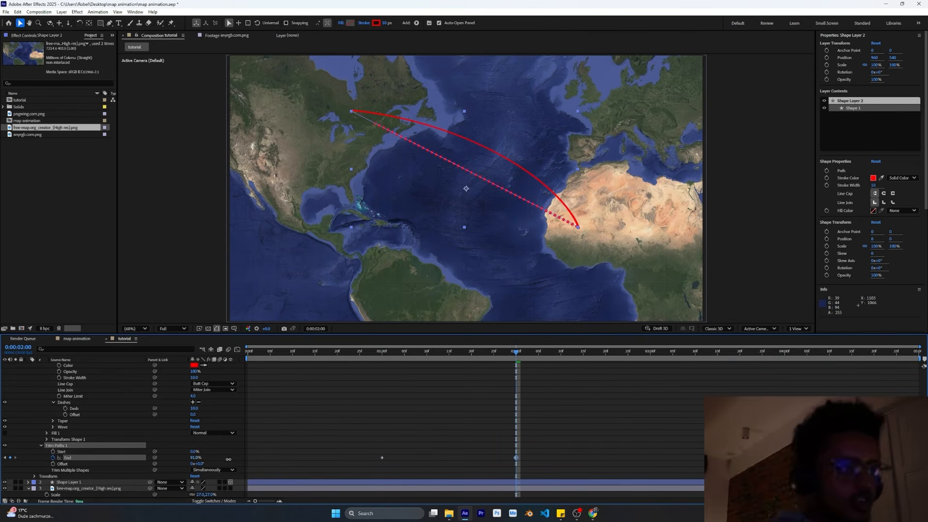
Step: Preview the dashed line's draw-on animation from the start of the composition and collapse its layer properties
left_click(319, 462)
key("Home")
key("space")
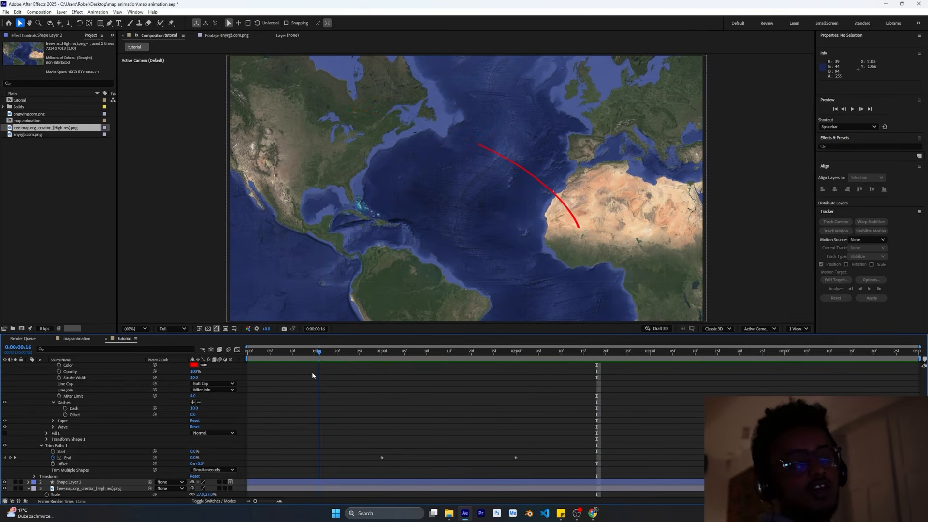
key("space")
scroll(413, 410, "up", 2)
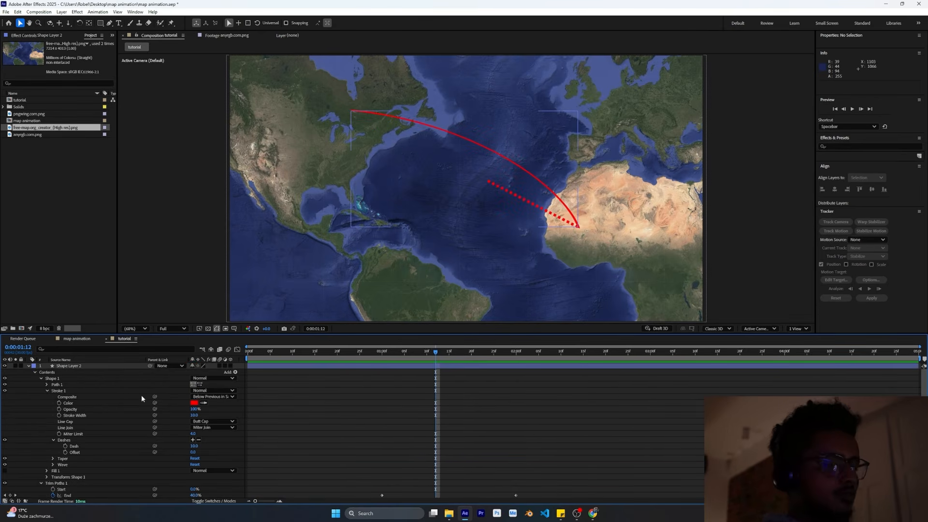
left_click(28, 366)
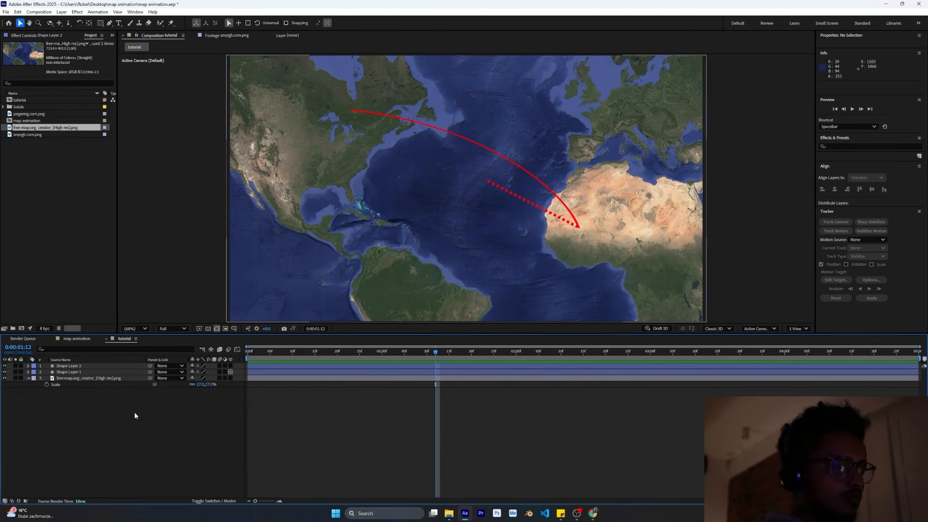
left_click(112, 366)
key("space")
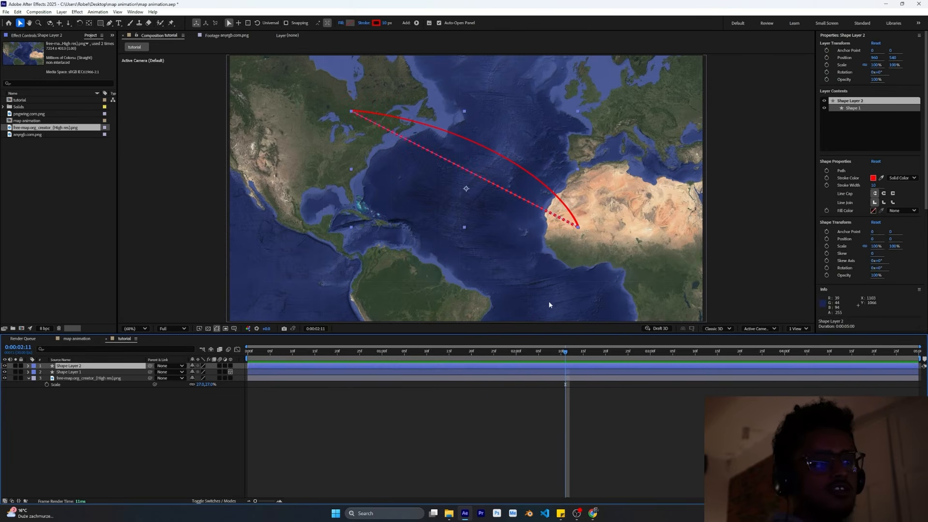
Step: Try the Screen blending mode on the dashed line's layer, Shape Layer 2
key("F4")
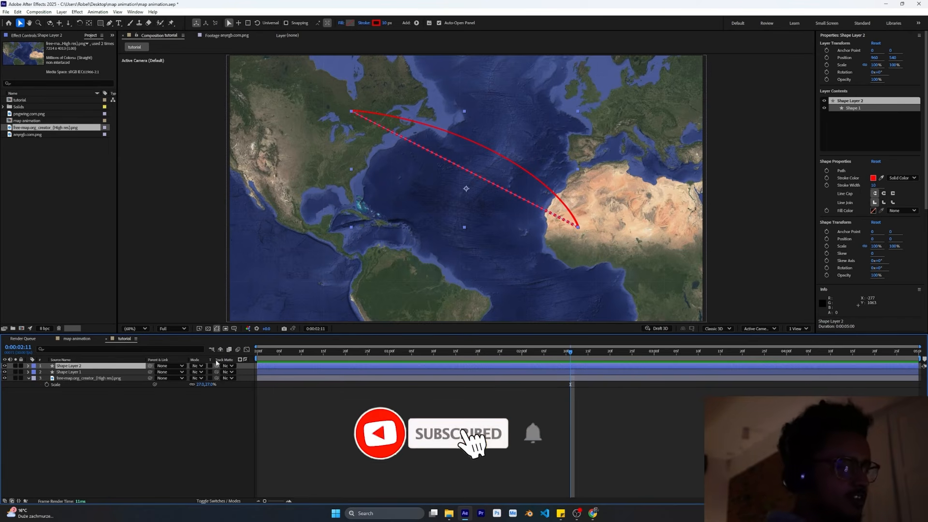
left_click(197, 366)
left_click(166, 454)
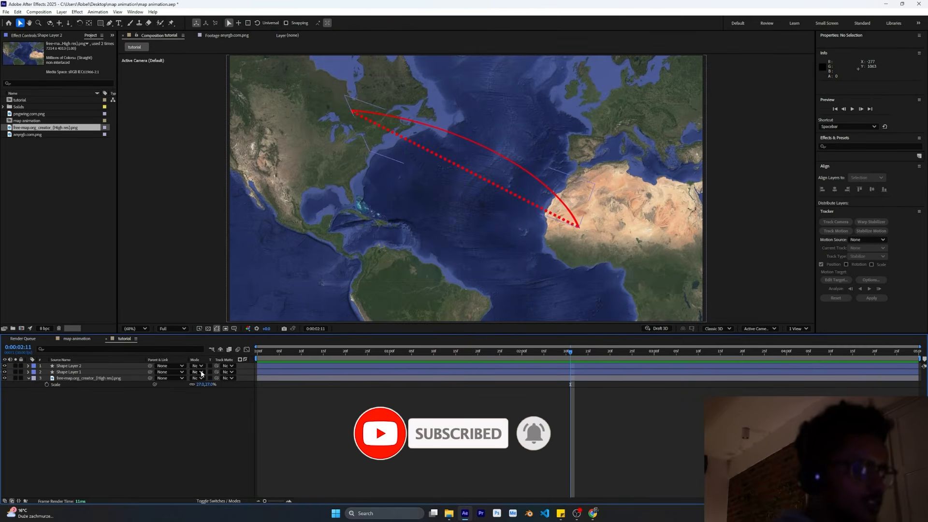
left_click(202, 372)
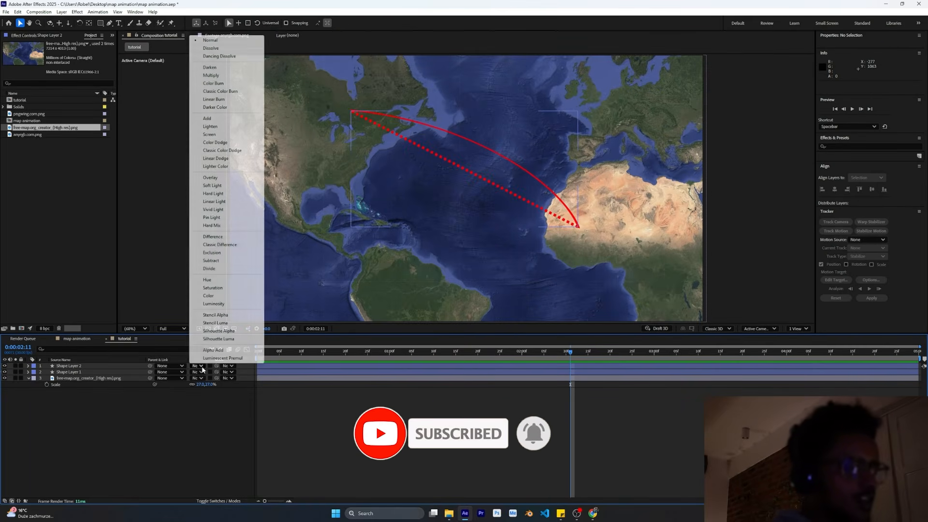
left_click(215, 135)
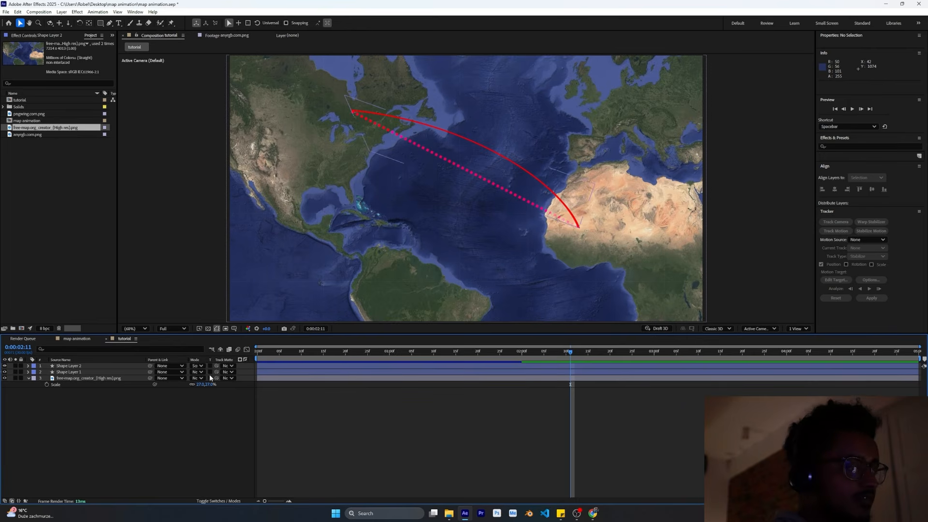
Step: Set the dashed line layer's blending mode to Multiply and scrub through the animation, ending at 0:00:02:00
left_click(197, 366)
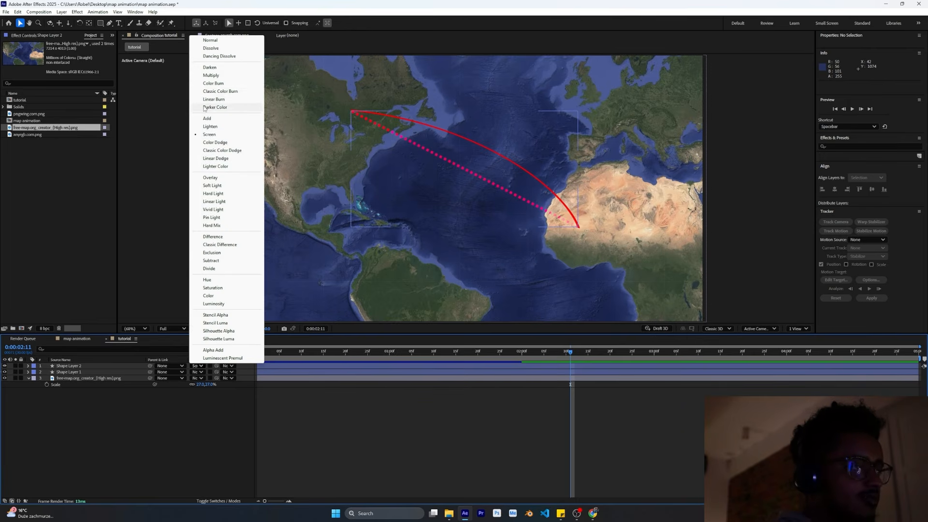
left_click(217, 75)
left_click(193, 464)
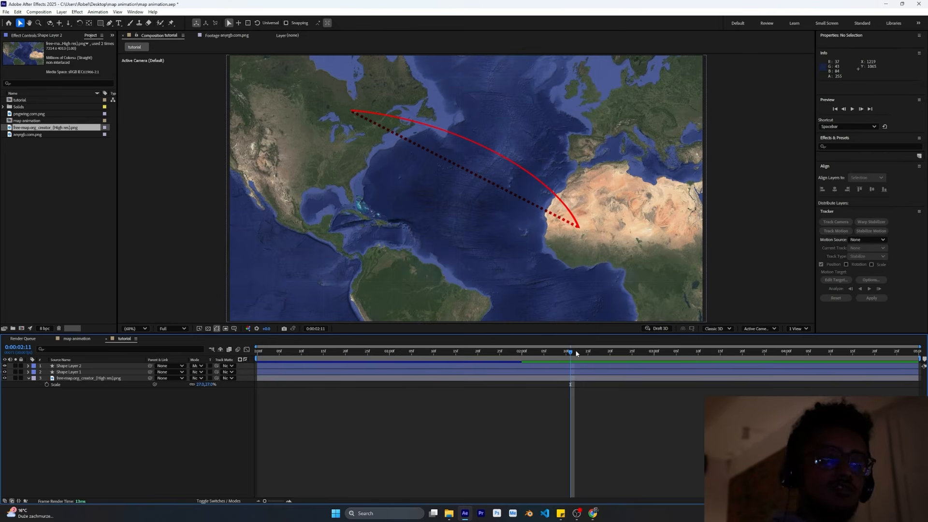
mouse_move(503, 357)
left_mouse_down()
mouse_move(346, 363)
mouse_move(641, 373)
mouse_move(342, 371)
left_mouse_up()
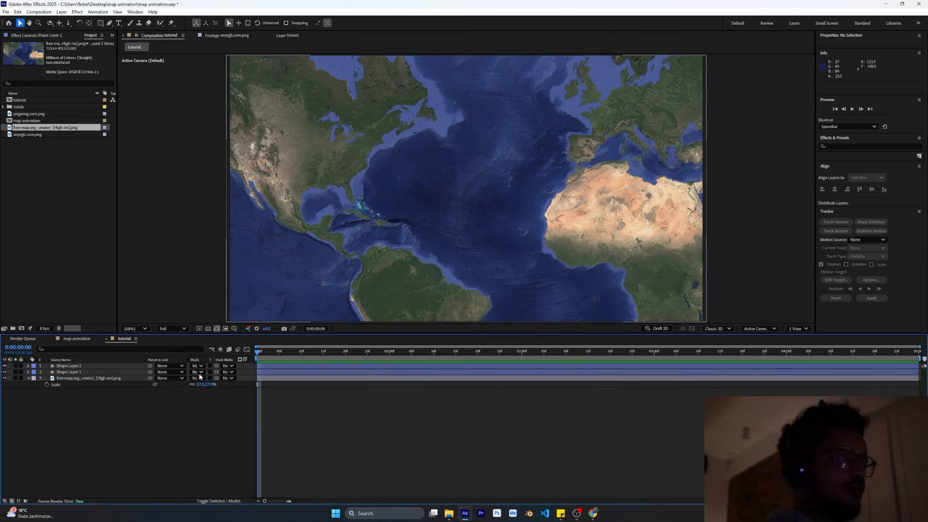
left_click_drag(258, 353, 520, 382)
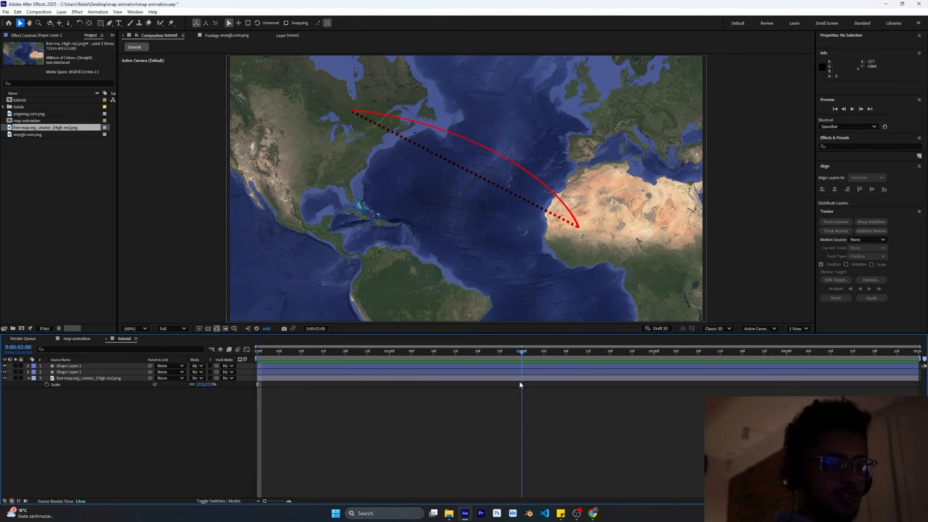
Step: Add the ship image anyrgb.com.png to the composition as the top layer and move it higher over the map
left_click(30, 135)
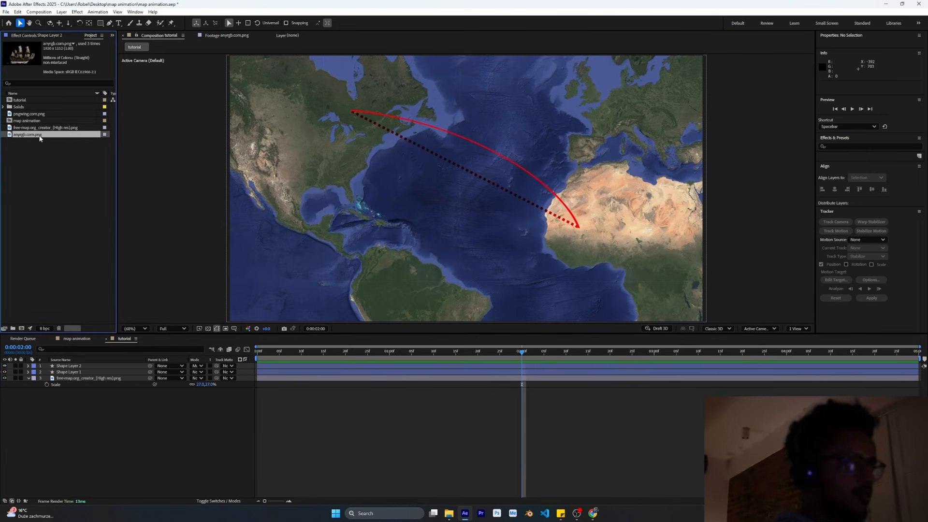
left_click_drag(37, 135, 93, 368)
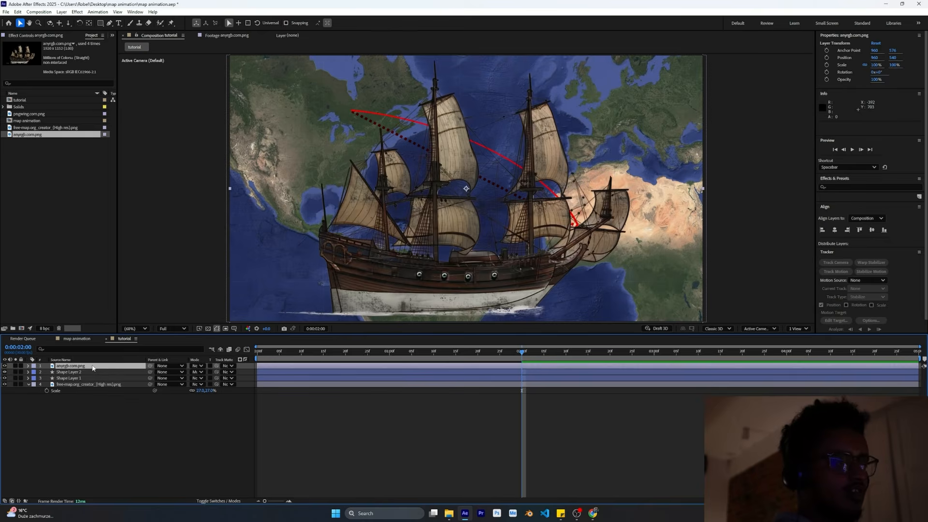
left_click(110, 473)
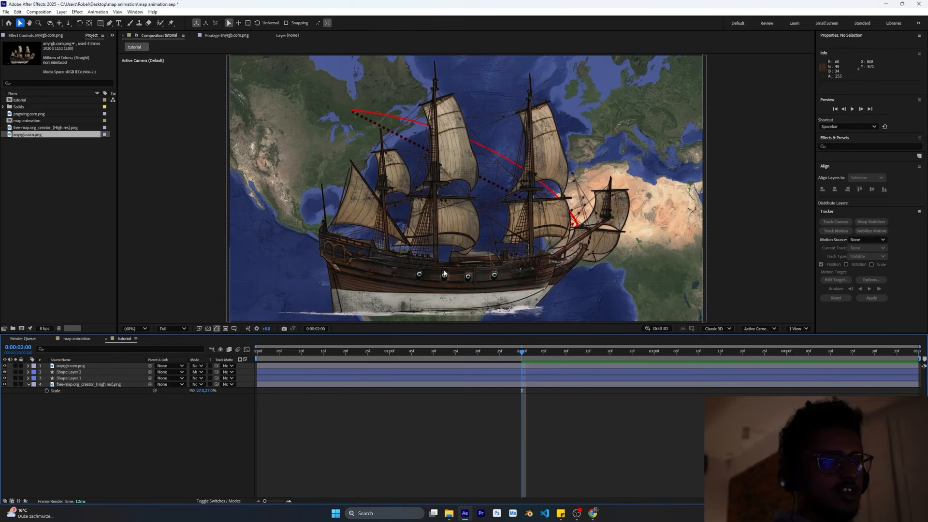
left_click_drag(444, 274, 385, 192)
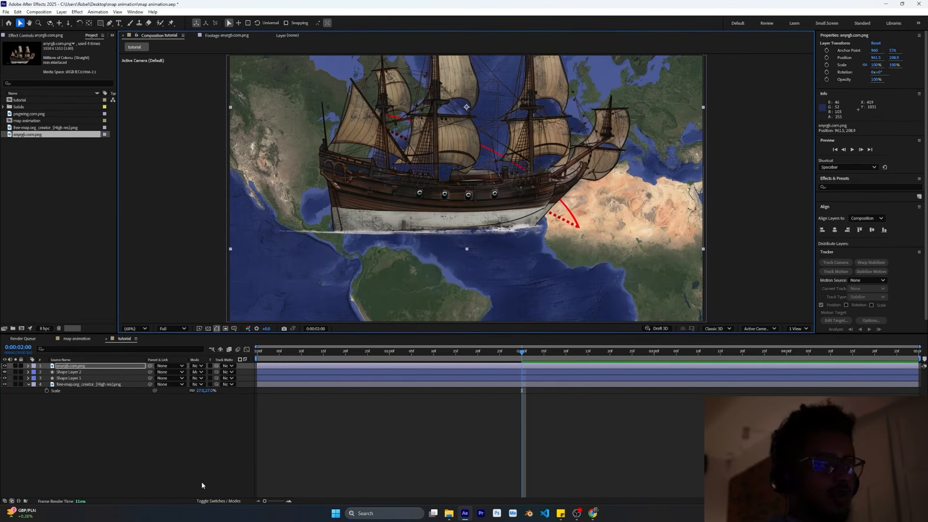
Step: Make the ship image a 3D layer and scale it to 60%
left_click(216, 501)
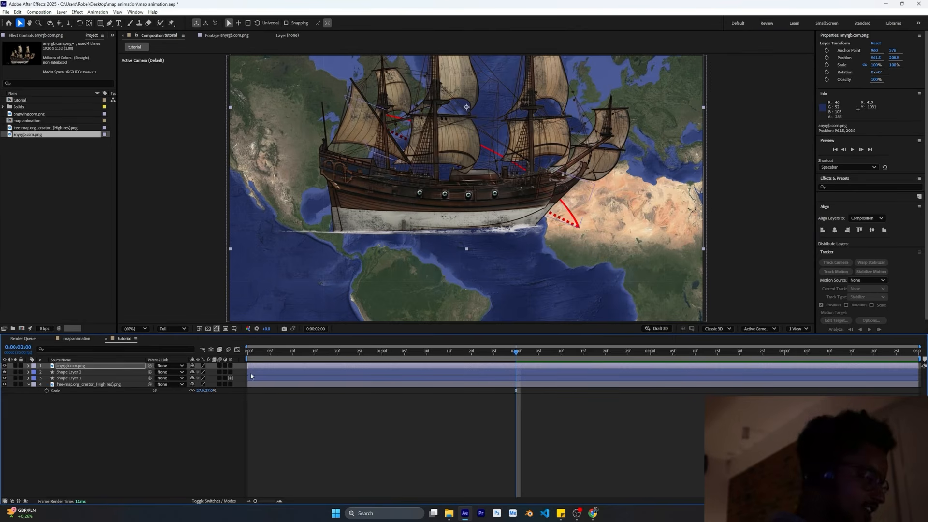
left_click(230, 366)
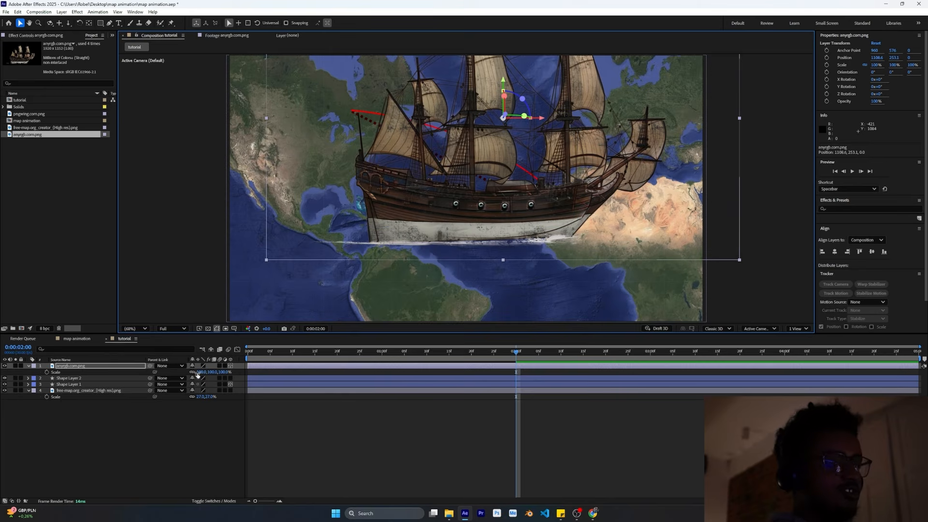
left_click_drag(200, 373, 182, 372)
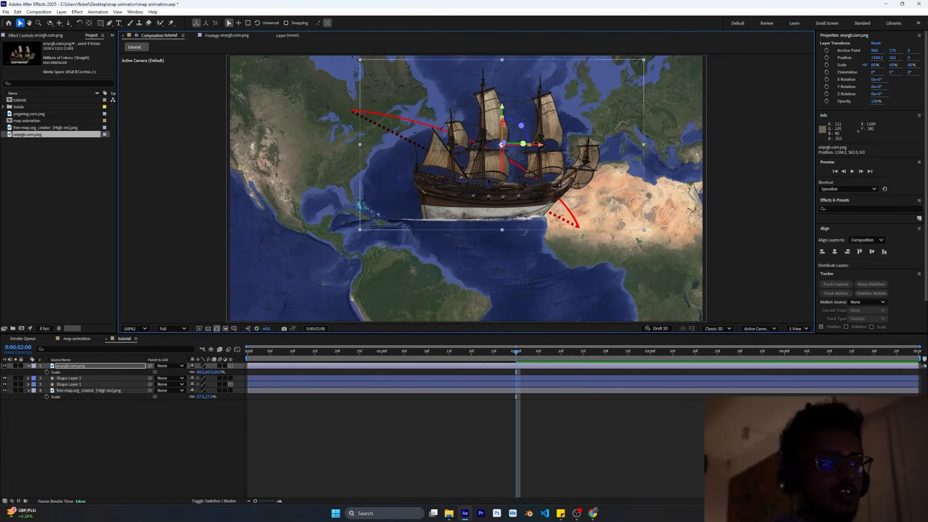
Step: Position the ship in 3D space along the middle of the dashed line and return to a single view
left_click_drag(505, 124, 487, 203)
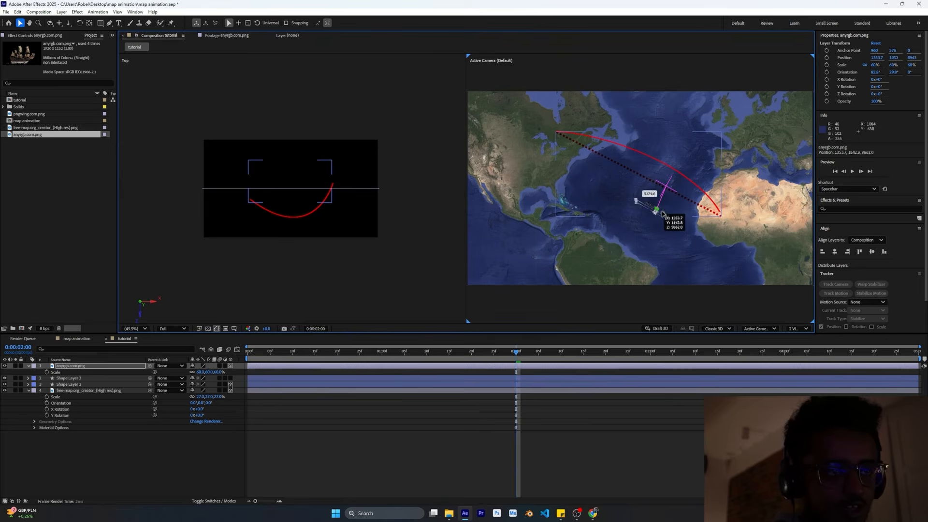
left_click_drag(646, 193, 650, 219)
left_click(798, 329)
left_click(805, 342)
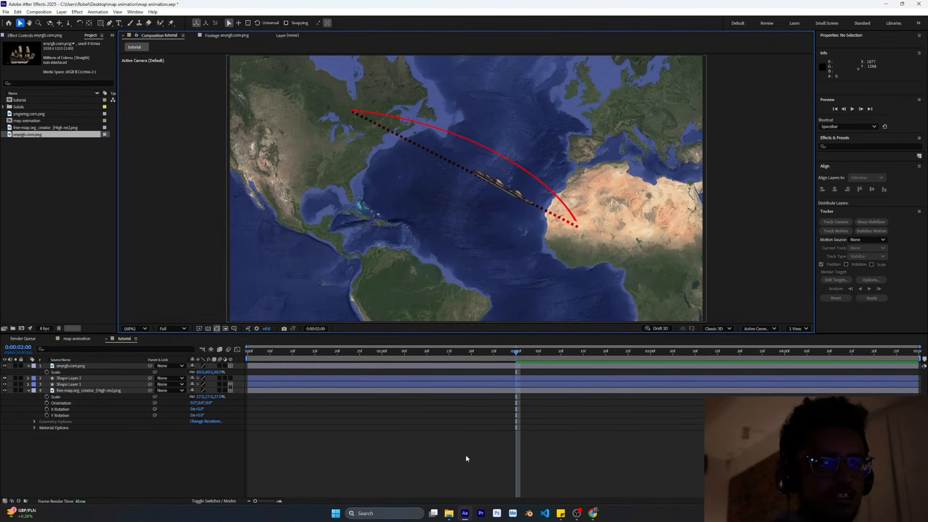
Step: Collapse the ship layer's properties and add a Two-Node Camera with the Custom preset to the composition
right_click(149, 446)
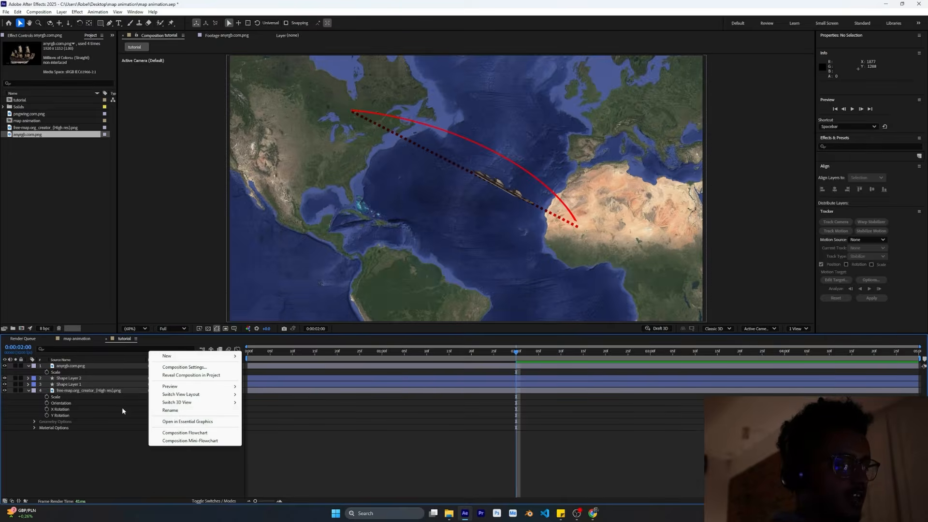
left_click(39, 386)
left_click(28, 366)
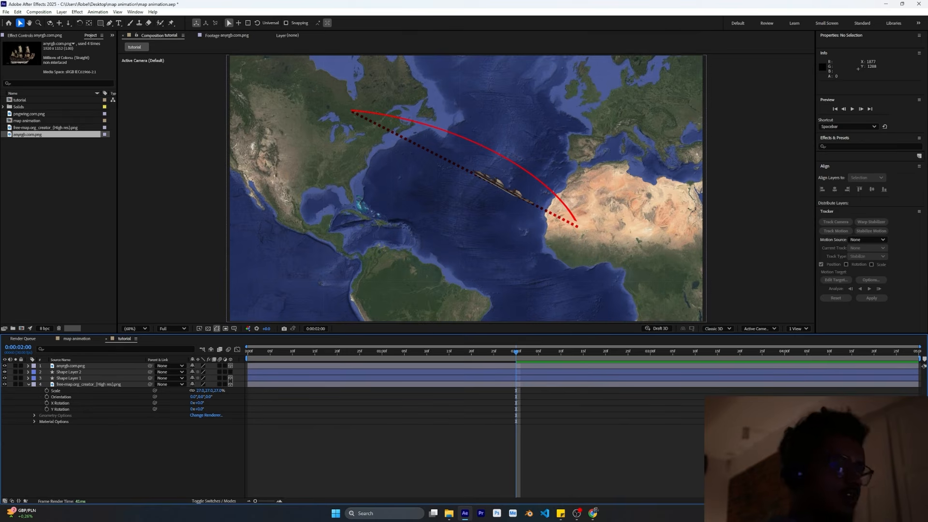
right_click(119, 467)
mouse_move(144, 374)
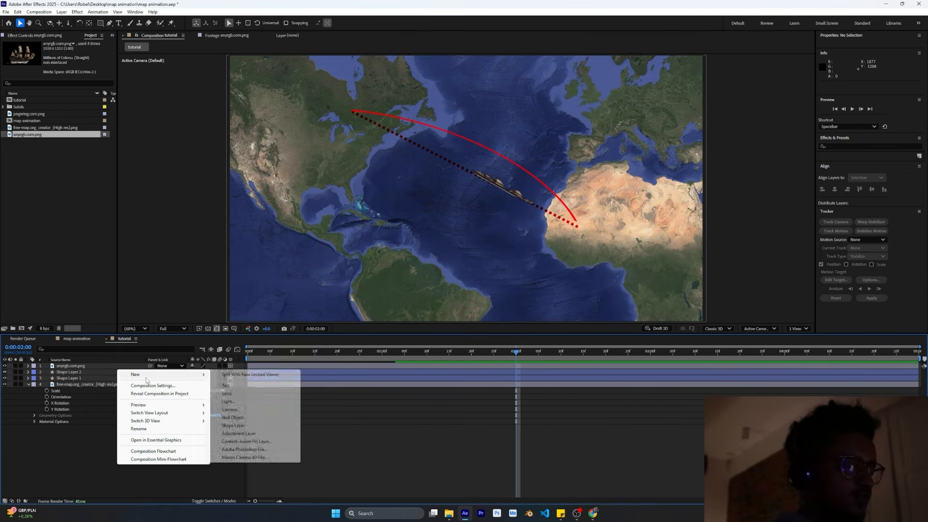
left_click(241, 410)
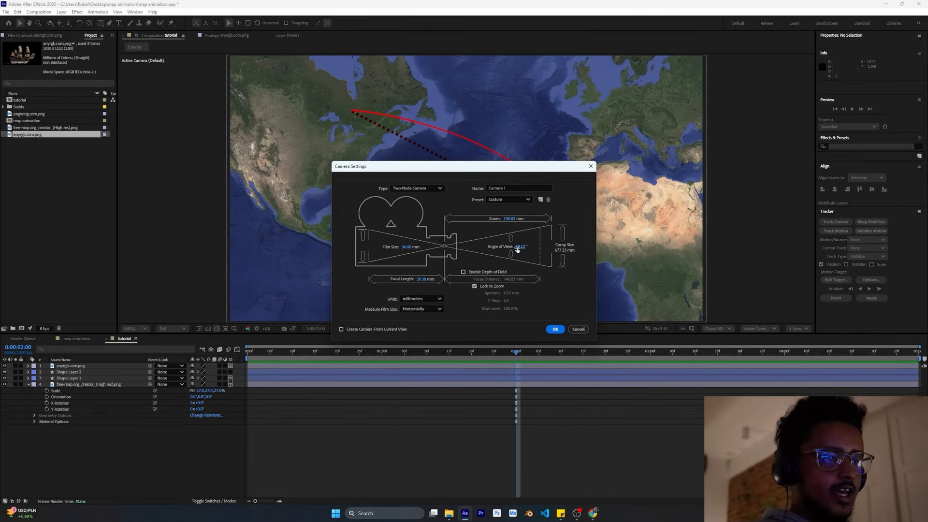
left_click(523, 199)
left_click(564, 301)
left_click(555, 329)
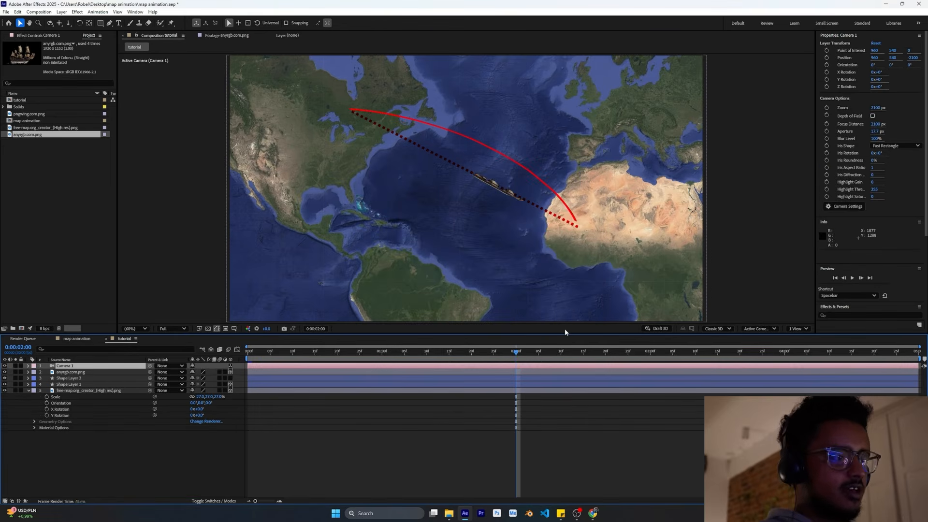
left_click(139, 448)
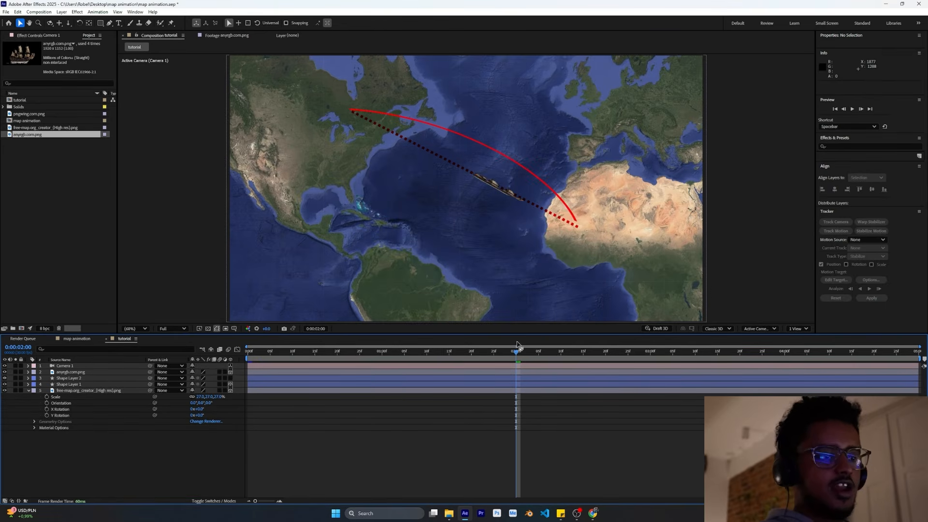
Step: Make the map image a 3D layer and move the current time to the start of the composition
left_click_drag(517, 346, 386, 346)
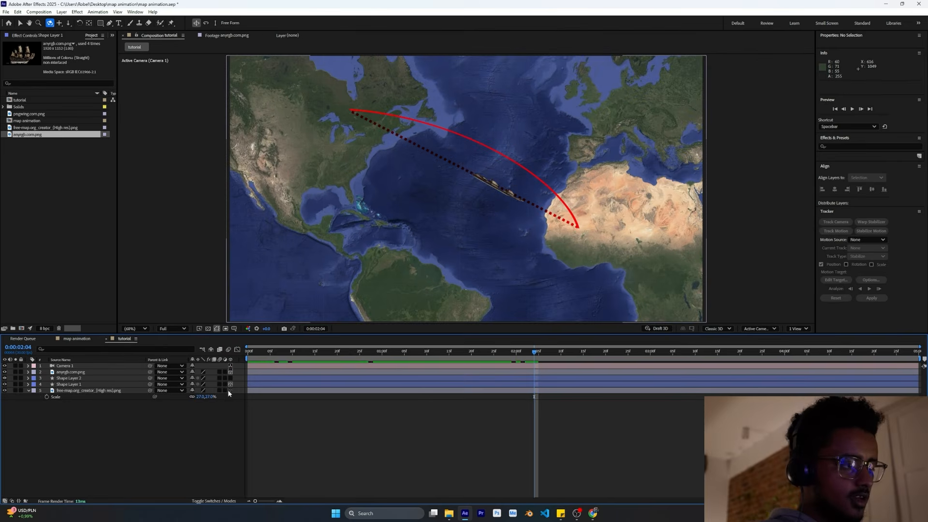
left_click(230, 390)
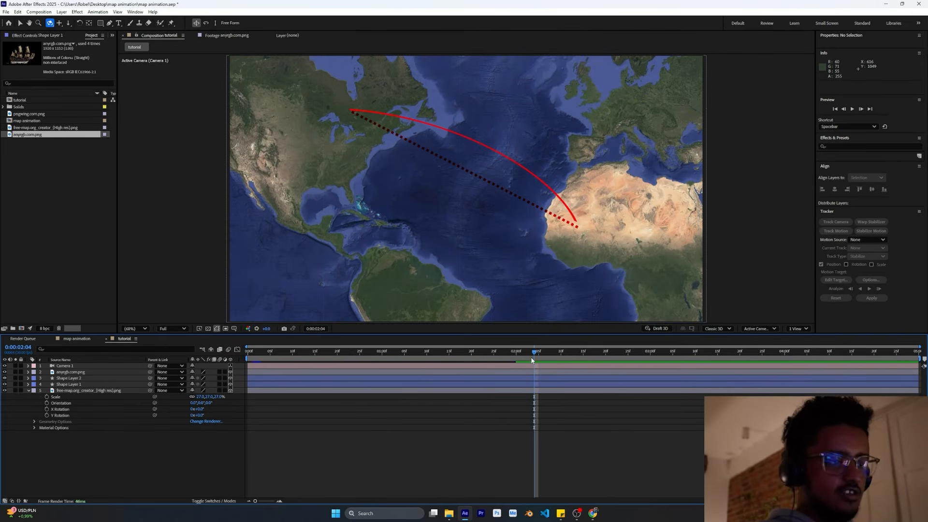
left_click_drag(532, 360, 247, 360)
Step: Snap the ship layer to the transform of Shape Layer 1 through a temporary parent link and set its parent back to None
key("v")
left_click(75, 372)
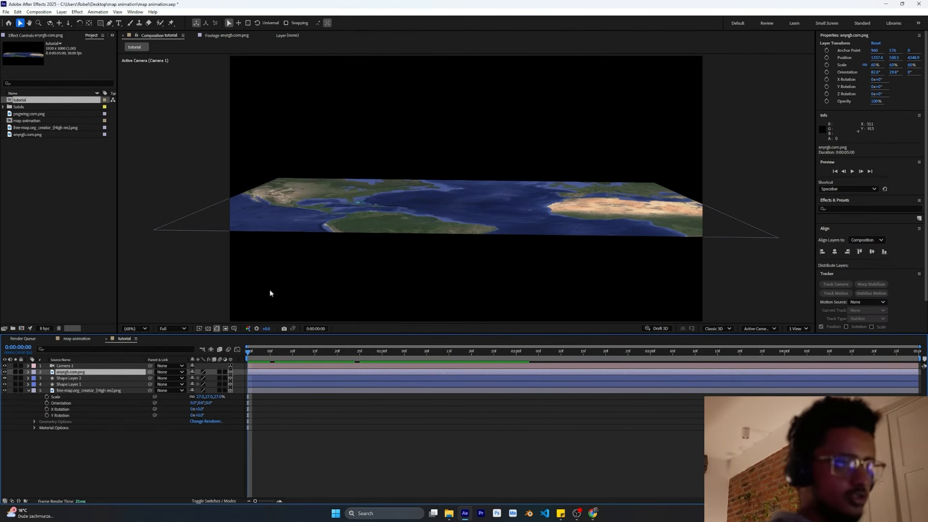
scroll(474, 239, "down", 7)
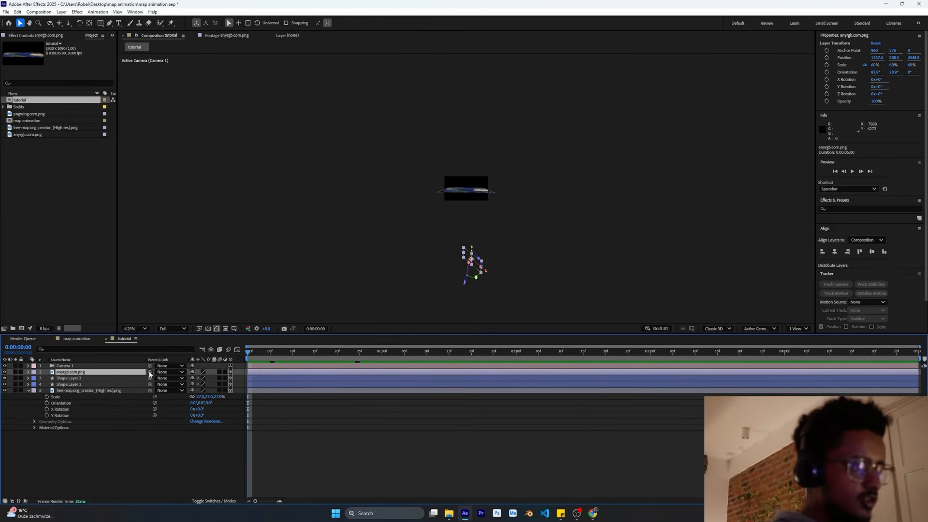
left_click_drag(151, 374, 62, 384)
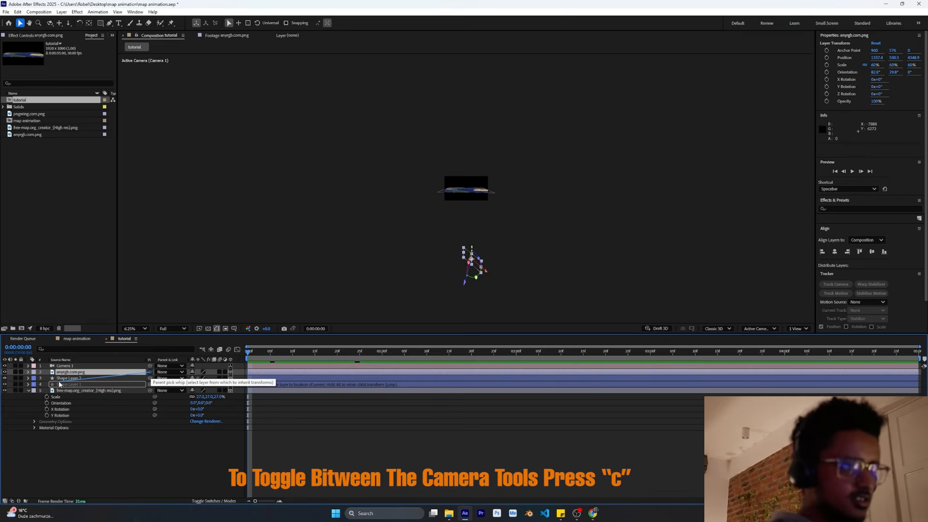
left_click(169, 372)
left_click(175, 381)
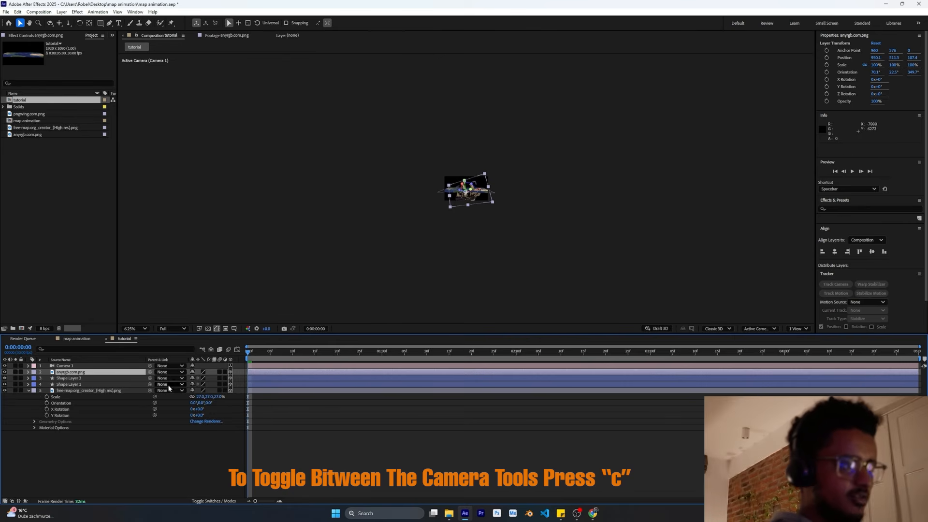
left_click(136, 329)
left_click(135, 347)
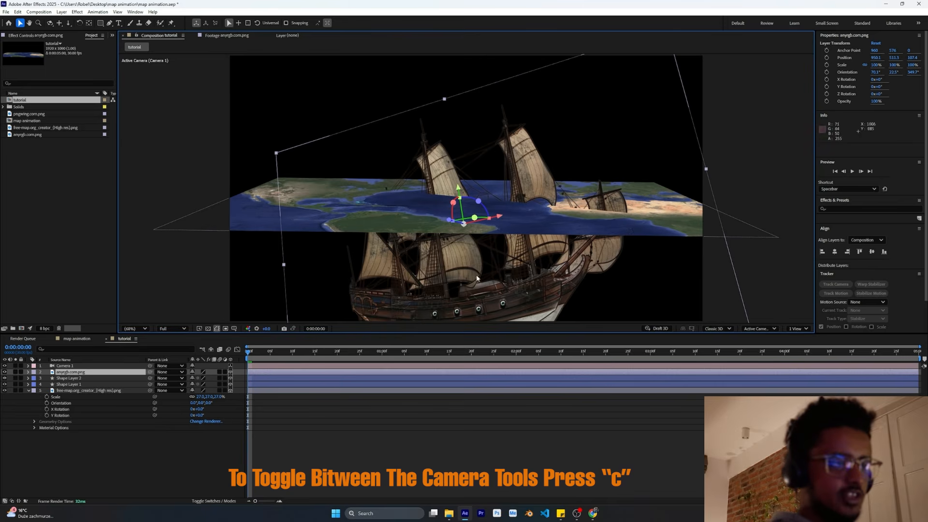
Step: Lift the ship above the map surface and orbit the camera to look down on the map from a higher angle
left_click_drag(465, 278, 474, 162)
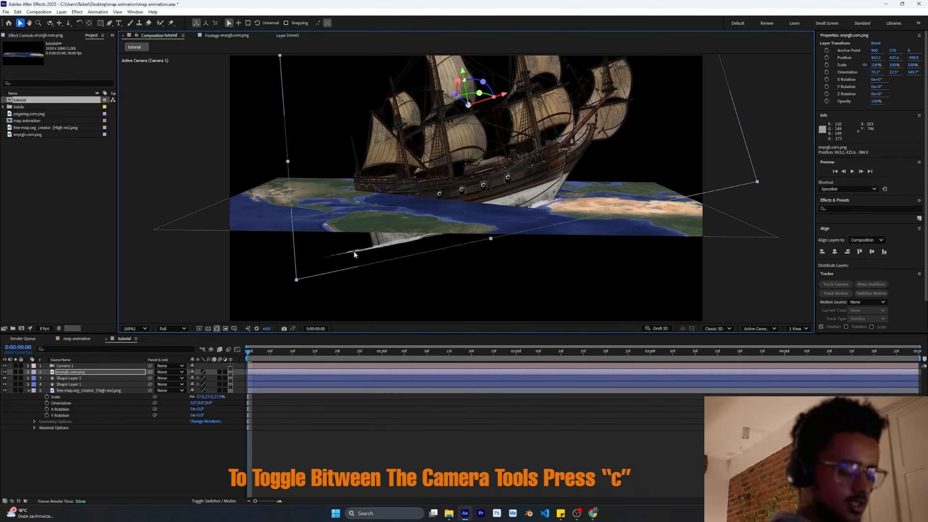
key("c")
left_click_drag(475, 266, 479, 212)
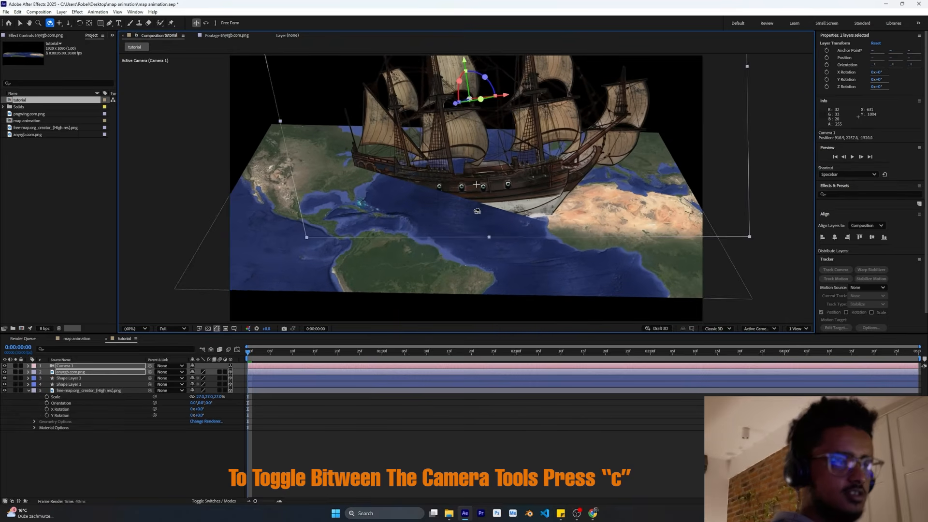
Step: Rotate the ship in 3D so its bow faces west toward the Americas
key("v")
left_click(480, 99)
left_click_drag(479, 98, 408, 81)
Step: Scale the ship down to 21% and reposition it over the middle of the Atlantic
key("s")
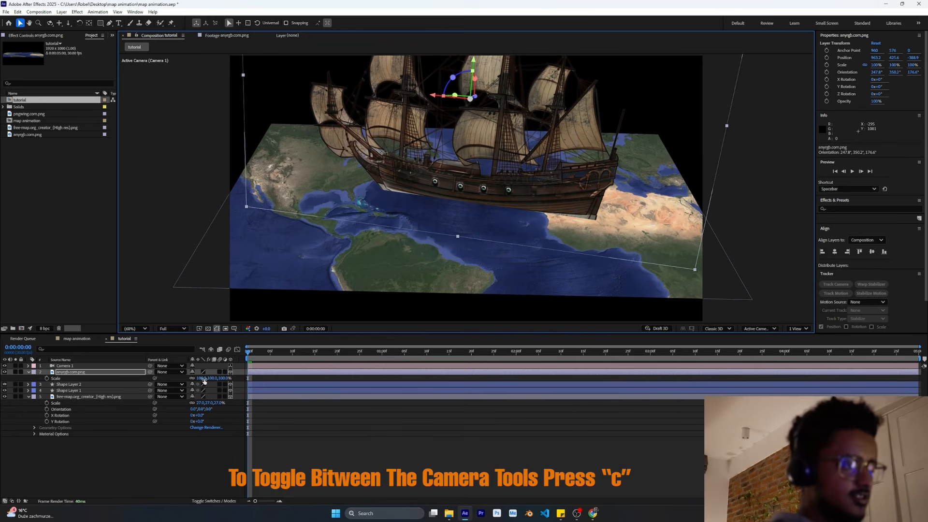
left_click_drag(204, 381, 178, 373)
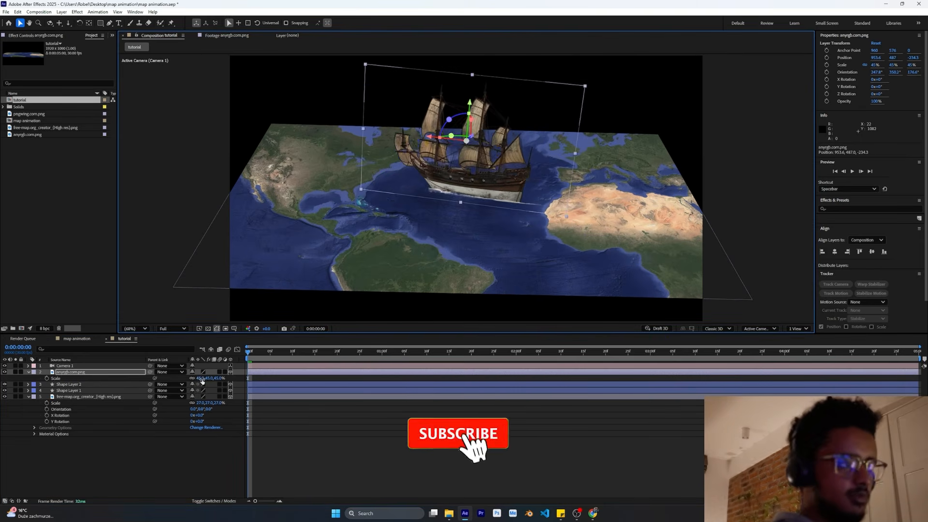
left_click_drag(202, 381, 202, 381)
mouse_move(468, 127)
left_mouse_down()
mouse_move(476, 144)
mouse_move(456, 121)
left_mouse_up()
scroll(474, 166, "up", 3)
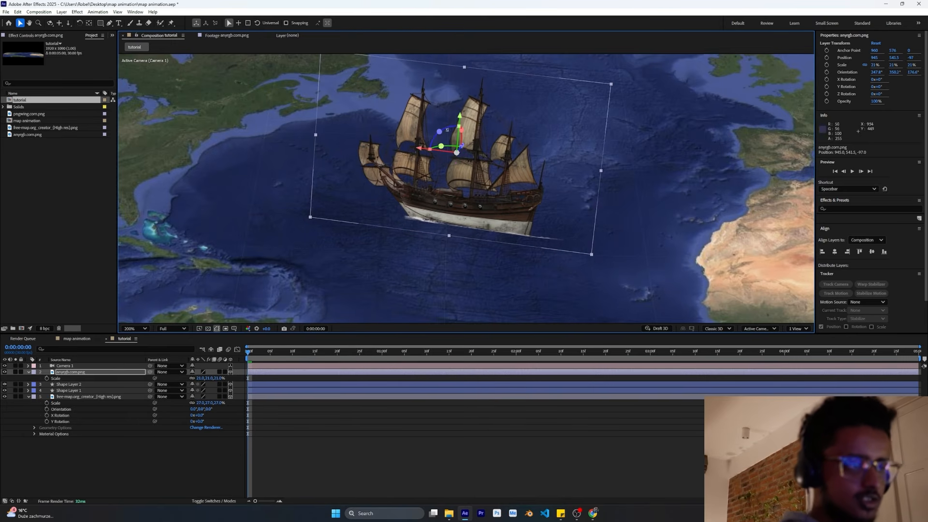
Step: Go to 0:00:02:01 and move the dashed line, Shape Layer 2, so its American end meets the start of the curved route
left_click(146, 457)
left_click_drag(251, 351, 521, 352)
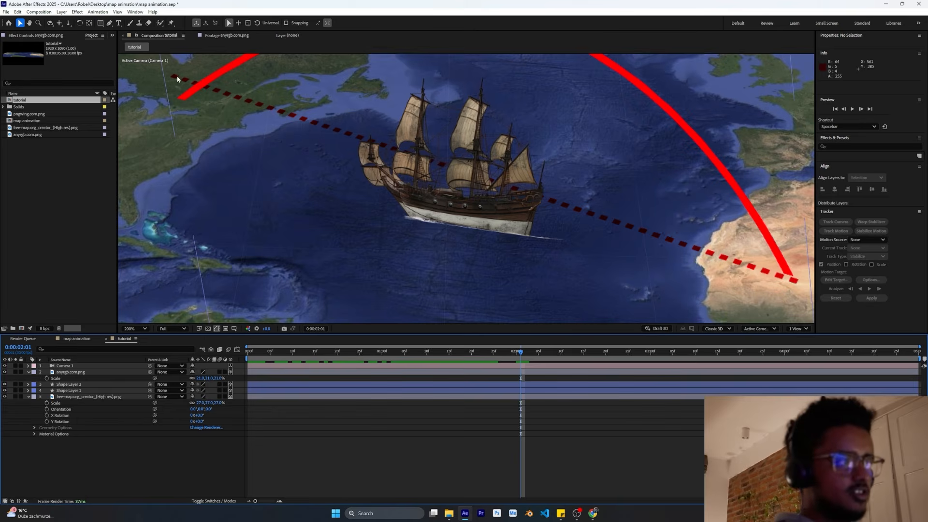
left_click(272, 111)
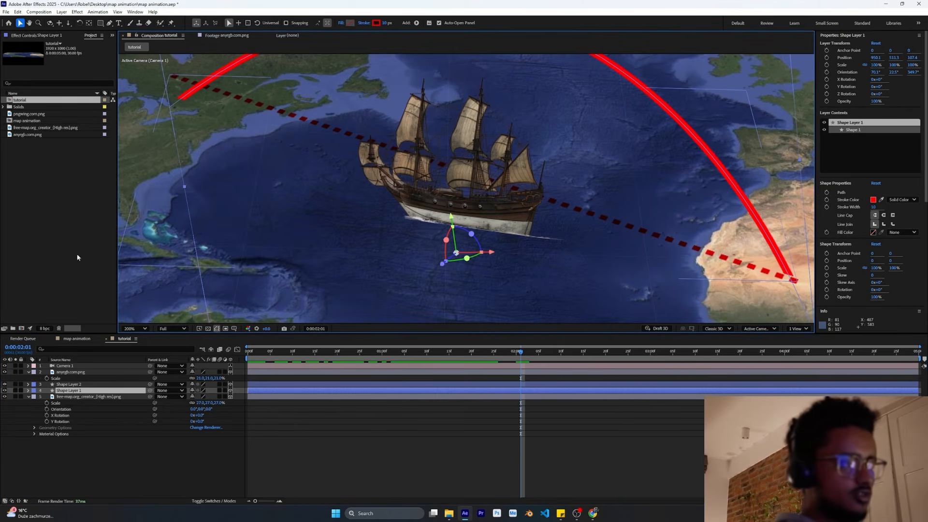
left_click(89, 385)
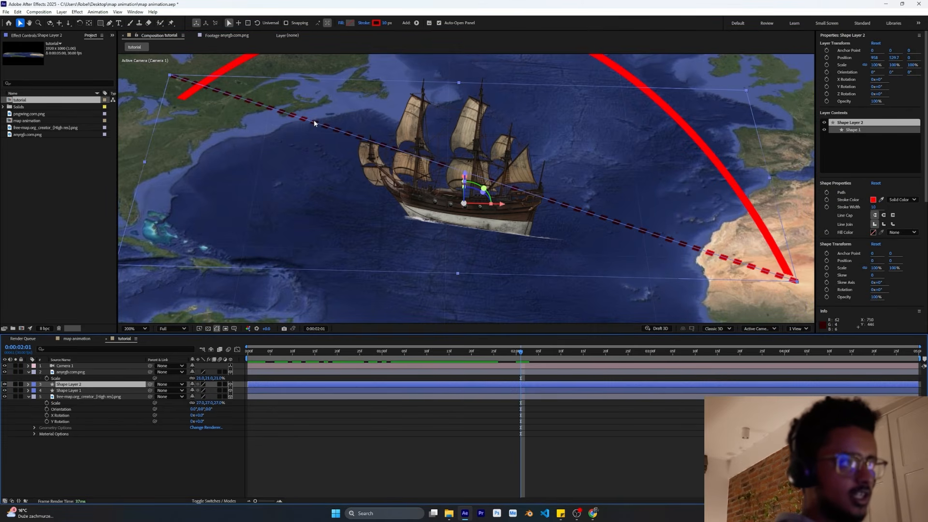
left_click_drag(314, 124, 538, 223)
Step: Raise and slightly rotate the ship so its hull sits along the dashed line
left_click(70, 372)
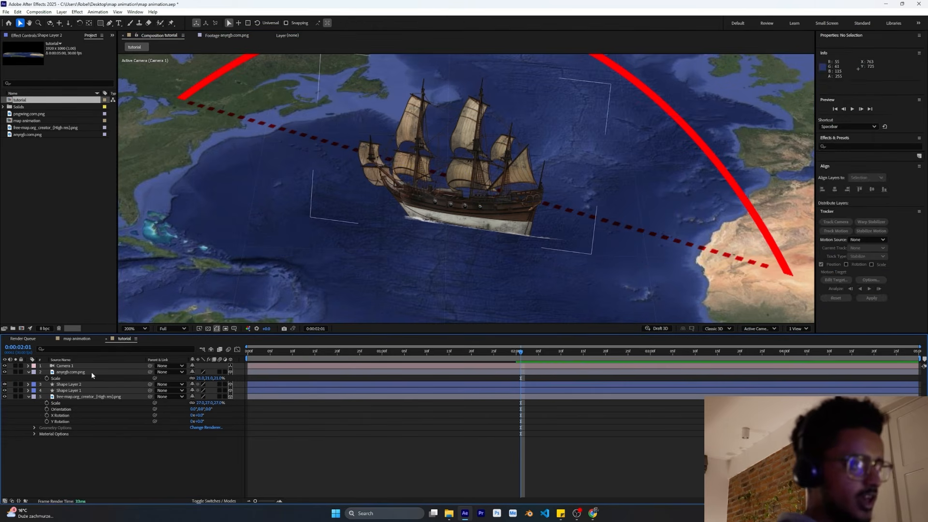
left_click_drag(463, 150, 457, 68)
left_click_drag(454, 103, 473, 189)
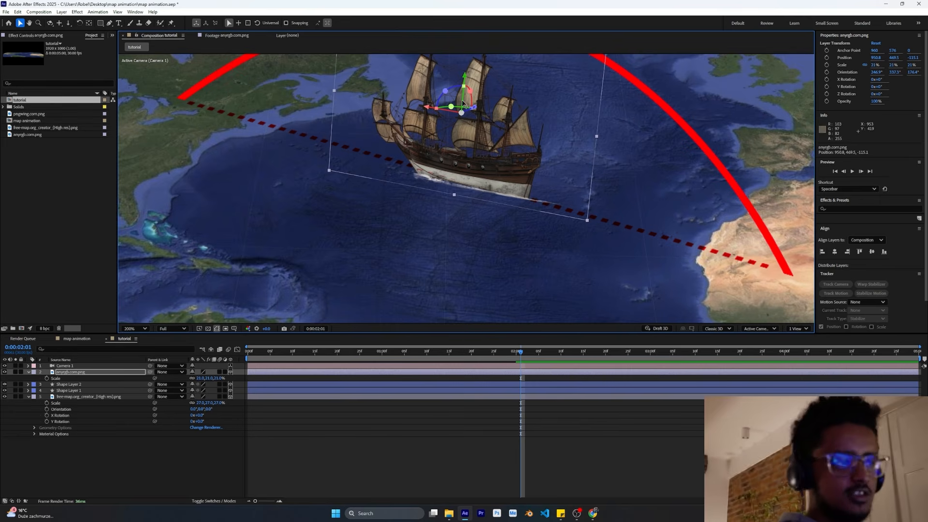
left_click_drag(476, 106, 476, 105)
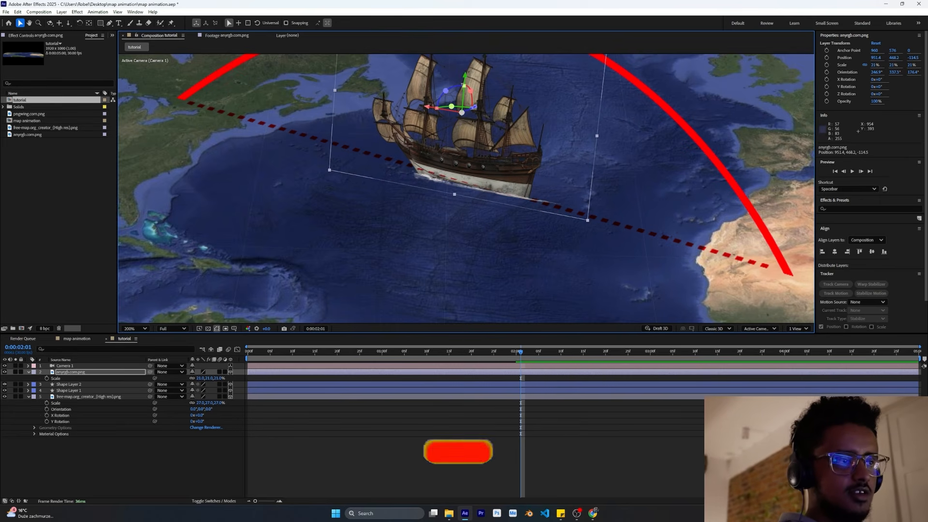
Step: Scale the ship to 11% and lower it back onto the dashed line in the mid-Atlantic
left_click_drag(194, 379, 199, 378)
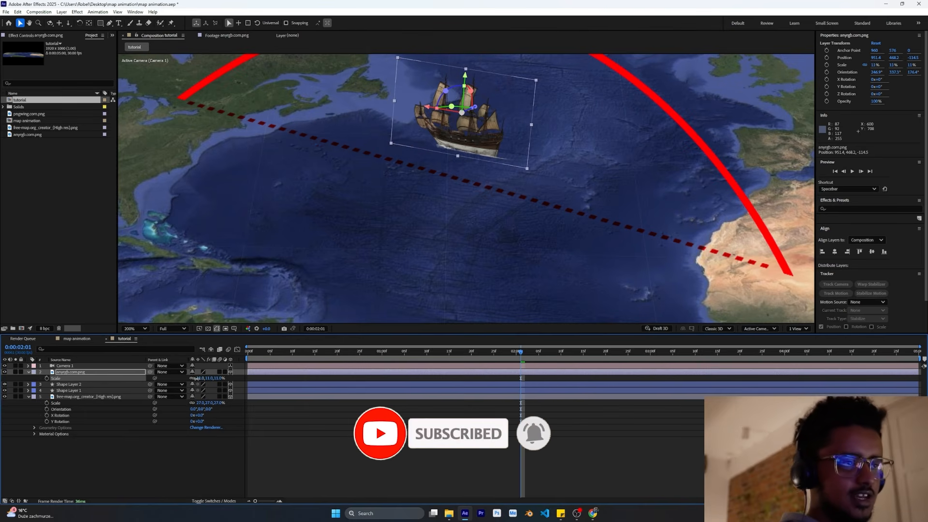
left_click(144, 329)
left_click(132, 340)
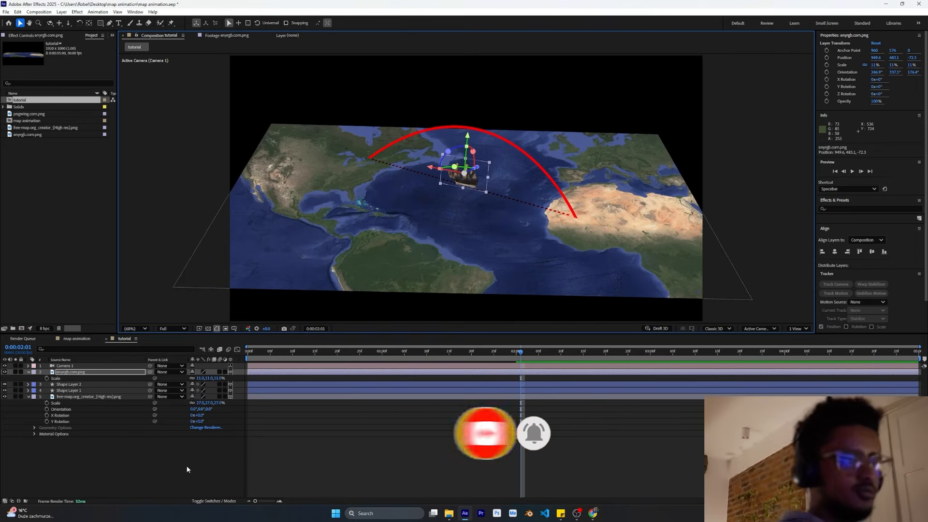
key("ctrl+shift+a")
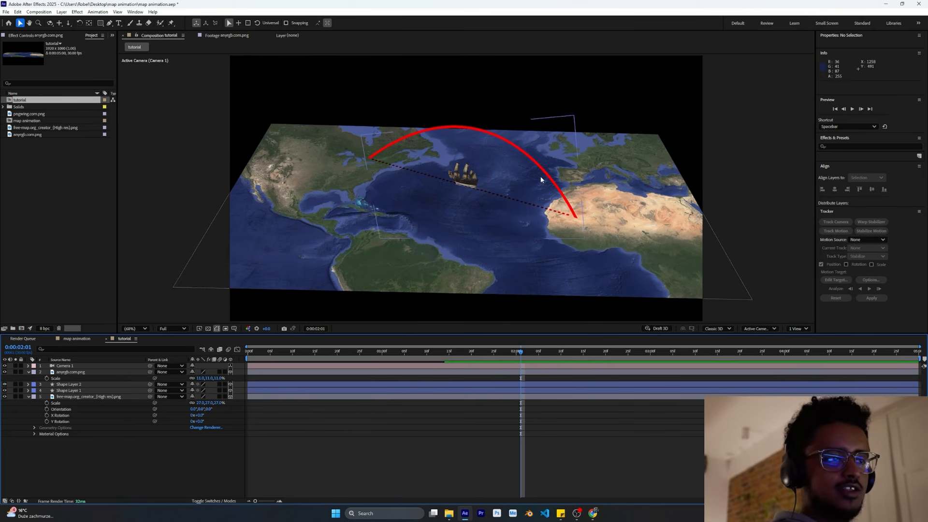
Step: Duplicate the ship layer twice to get three ships
left_click(96, 373)
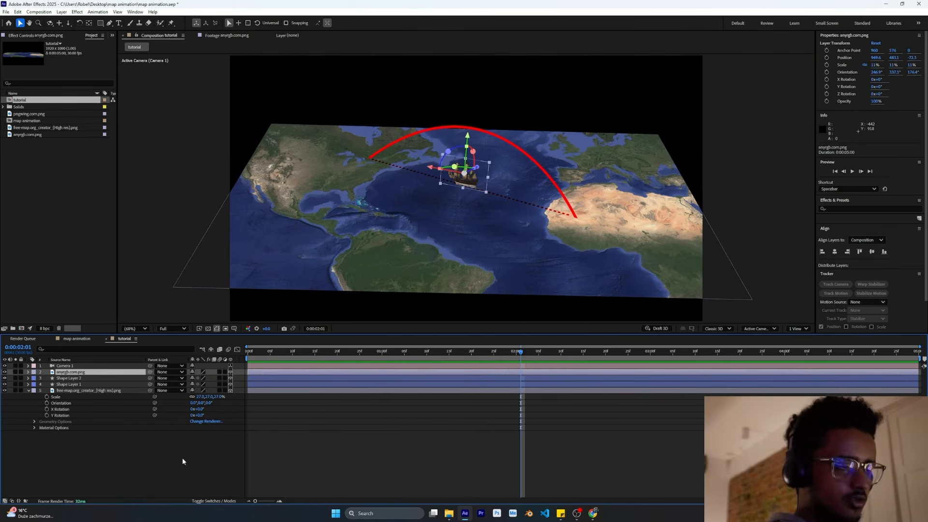
key("ctrl+d")
key("ctrl+d")
scroll(454, 183, "up", 3)
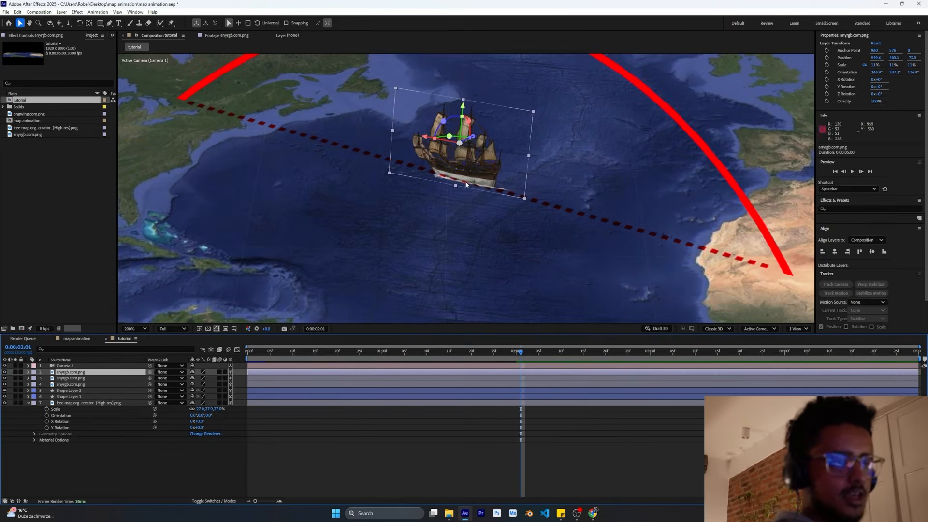
Step: Spread the three ships into a staggered fleet around the middle of the dashed line and clear the selection
left_click_drag(475, 139, 497, 160)
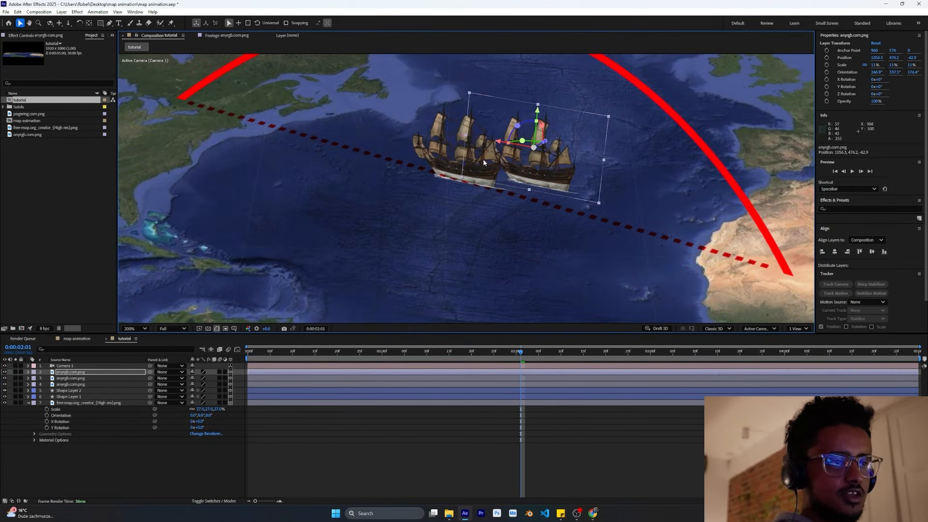
left_click(427, 162)
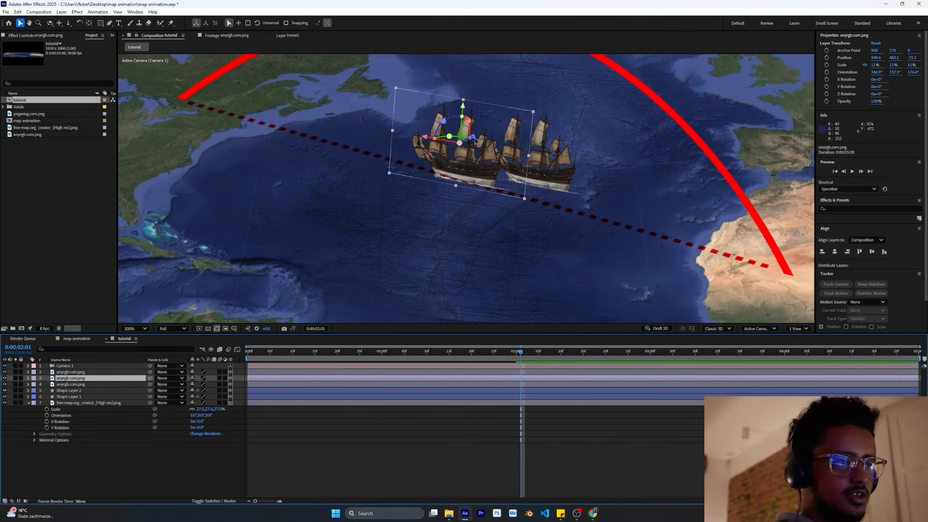
left_click_drag(477, 141, 519, 142)
left_click(98, 372)
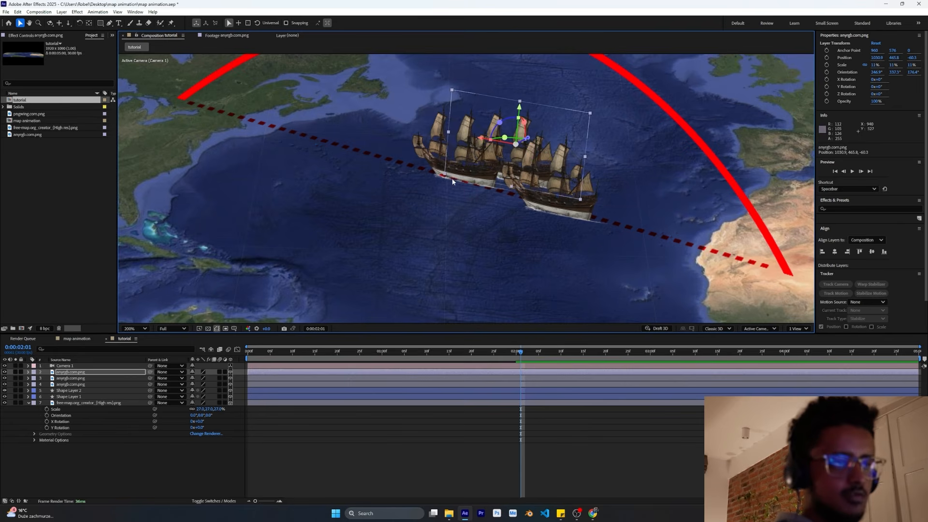
left_click(477, 140)
left_click_drag(477, 141, 465, 149)
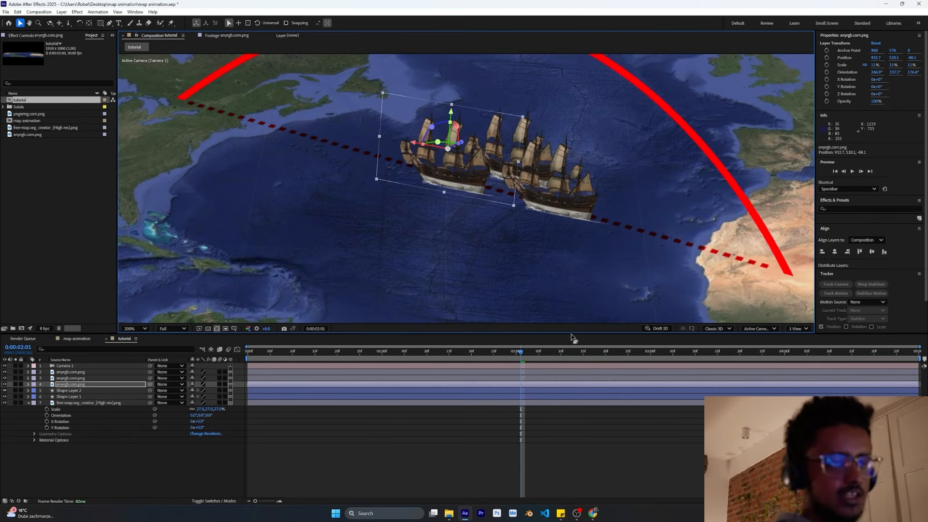
left_click(573, 431)
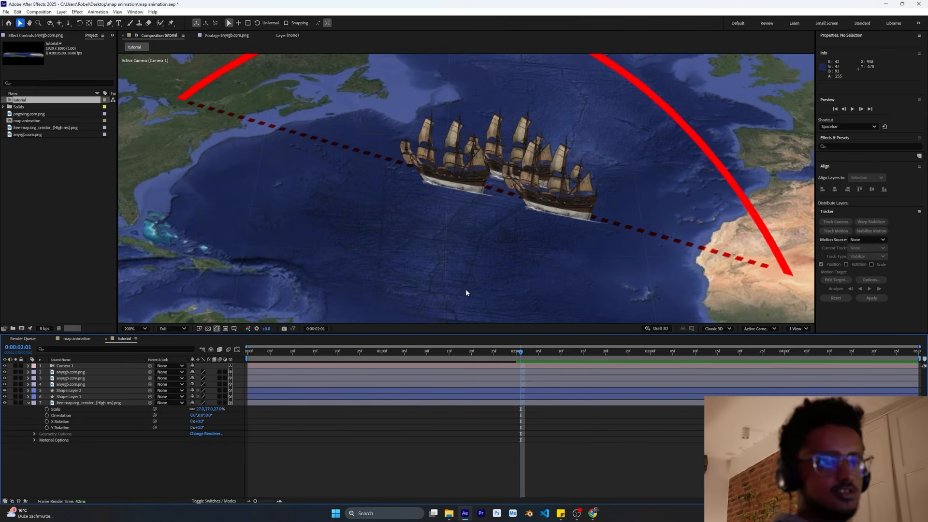
Step: Add the cloud image pngwing.com.png to the composition directly below the camera layer
left_click(41, 114)
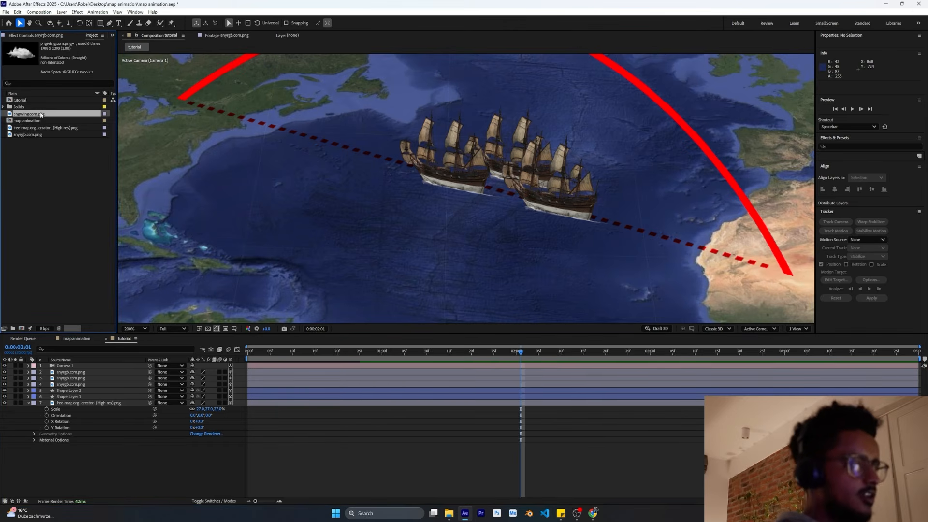
left_click_drag(43, 116, 99, 370)
scroll(475, 182, "down", 2)
scroll(476, 182, "down", 1)
scroll(479, 188, "up", 1)
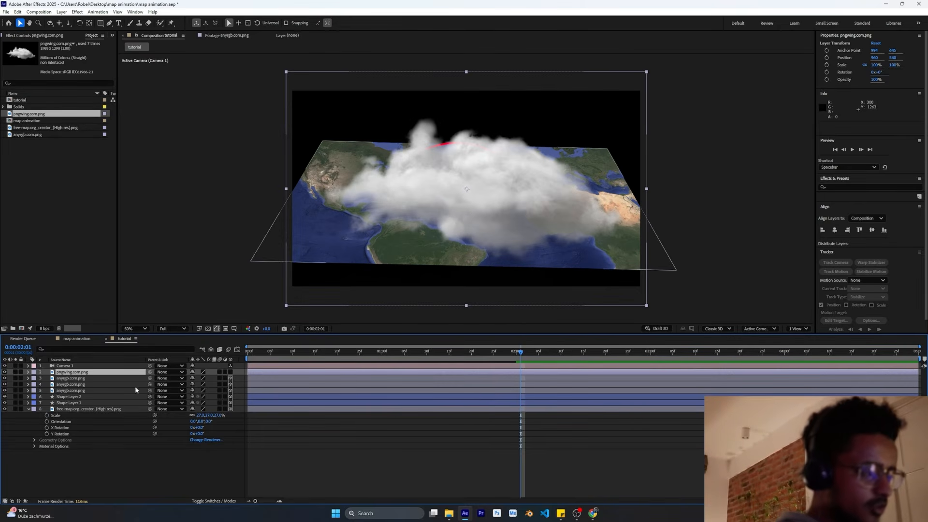
Step: Scale the cloud to 37%, snap it to the topmost ship layer through a temporary parent link, and reset its parent to None
key("s")
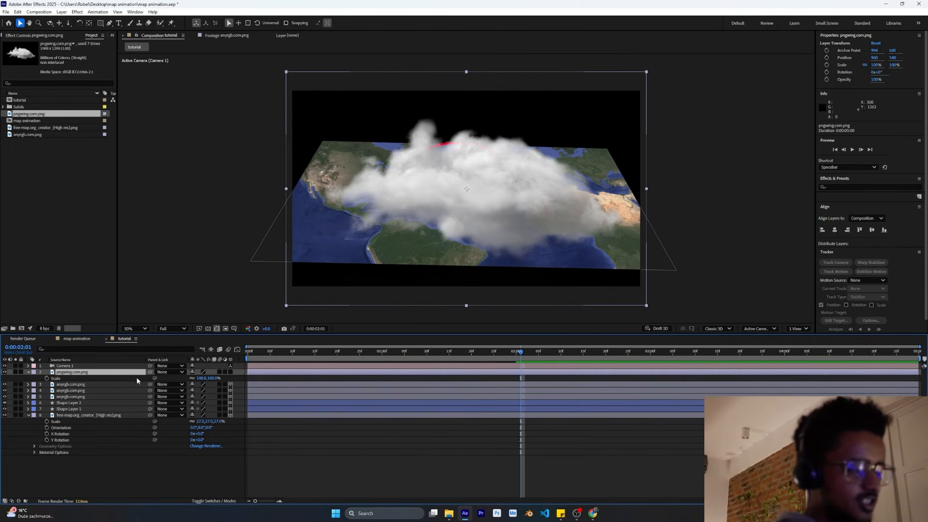
left_click_drag(202, 379, 137, 376)
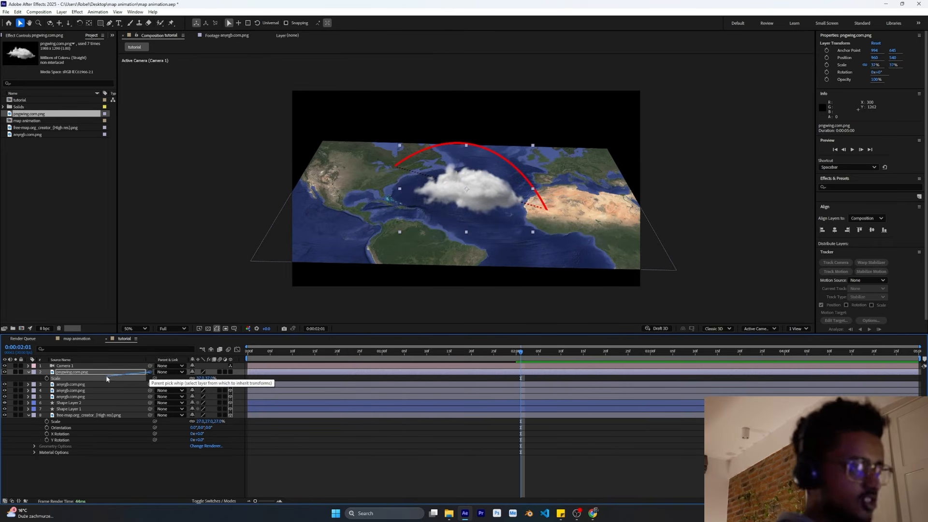
left_click_drag(106, 377, 102, 384)
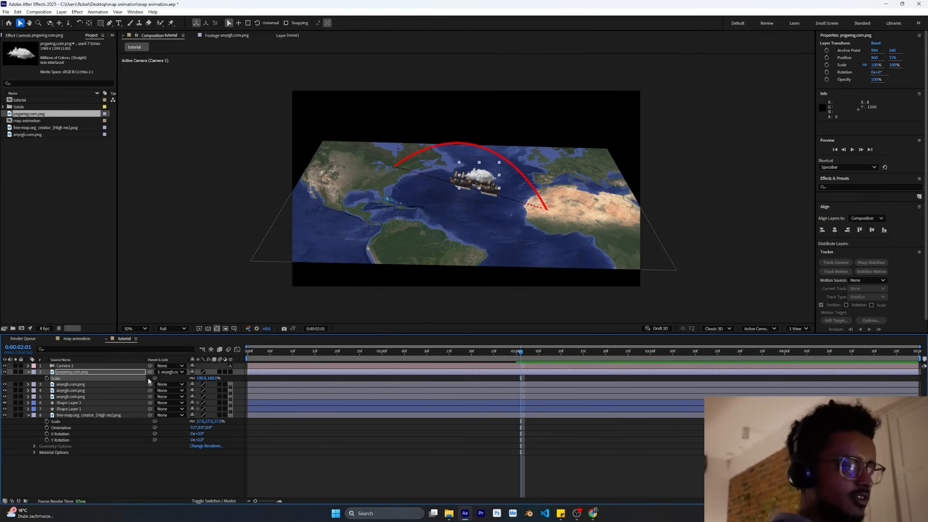
left_click(169, 372)
left_click(170, 378)
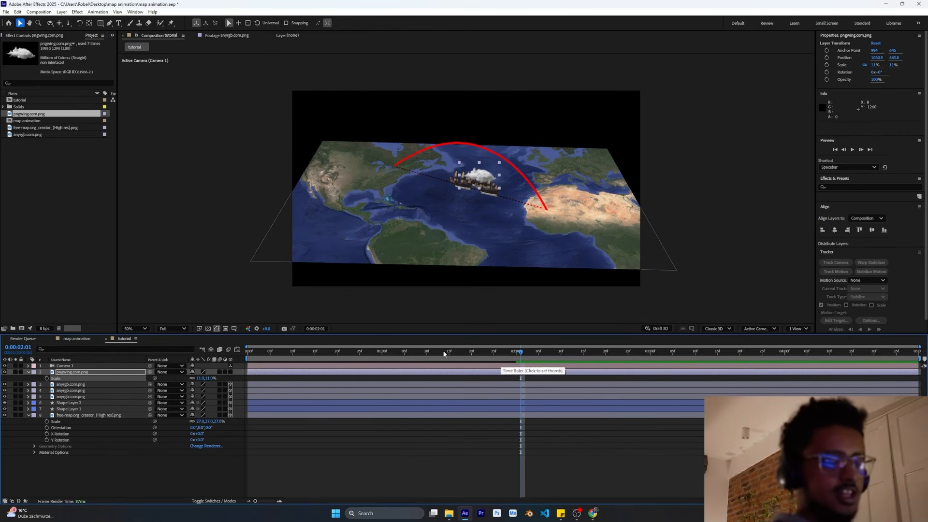
Step: Make the cloud a 3D layer aligned with the ship's orientation and position it in the air above the fleet
scroll(464, 188, "up", 4)
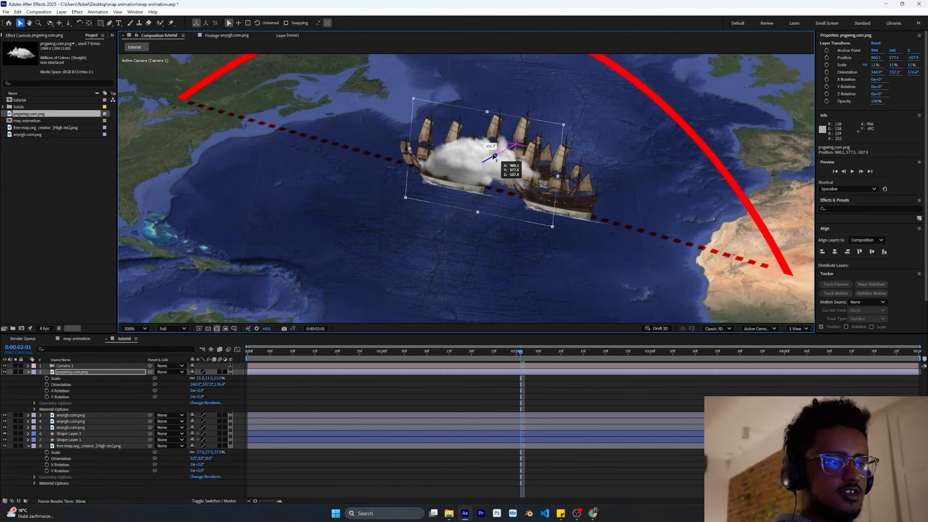
left_click_drag(487, 127, 488, 50)
left_click_drag(455, 81, 414, 74)
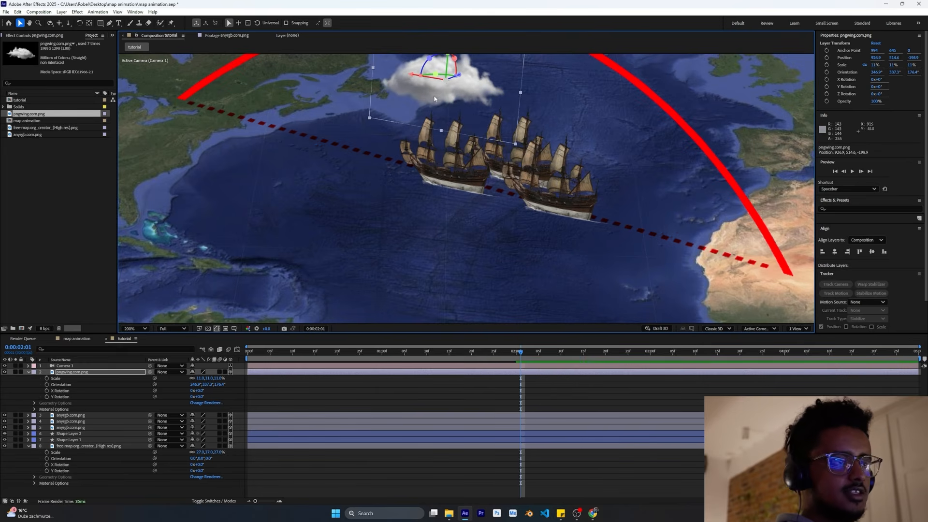
scroll(480, 225, "down", 1)
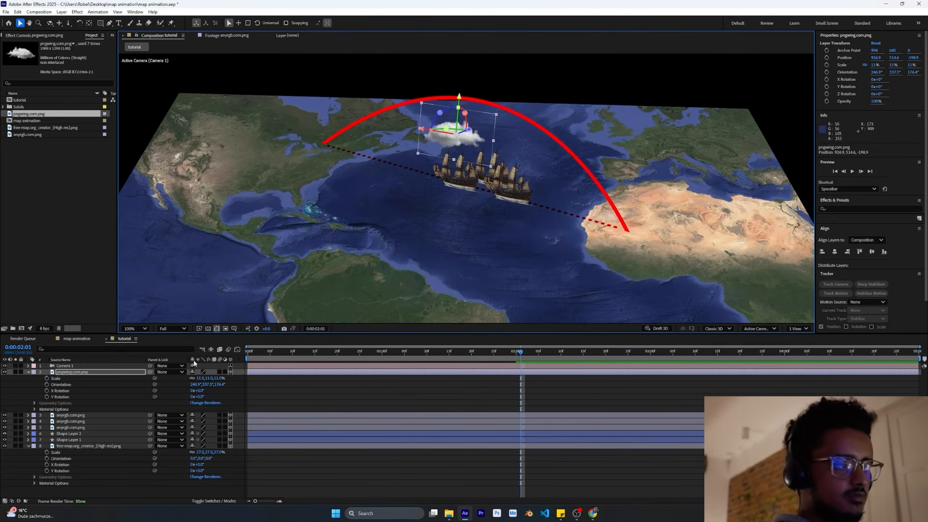
Step: Scale the cloud above the fleet to 7%, nudge its position slightly, and collapse its properties
left_click_drag(200, 380, 198, 380)
left_click_drag(459, 97, 459, 96)
left_click(29, 372)
Step: Duplicate the cloud layer four times to get five clouds in the composition
left_click(73, 373)
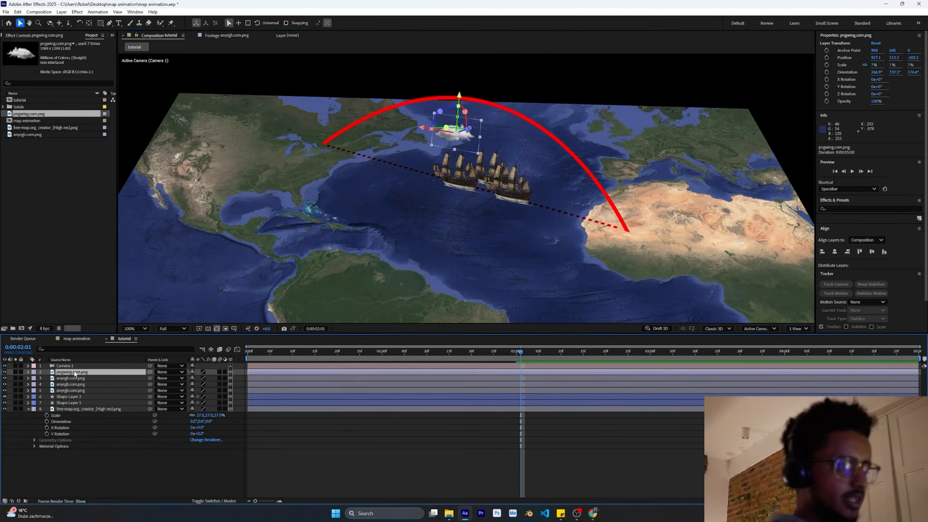
key("ctrl+d")
key("ctrl+d")
key("ctrl+d")
key("ctrl+d")
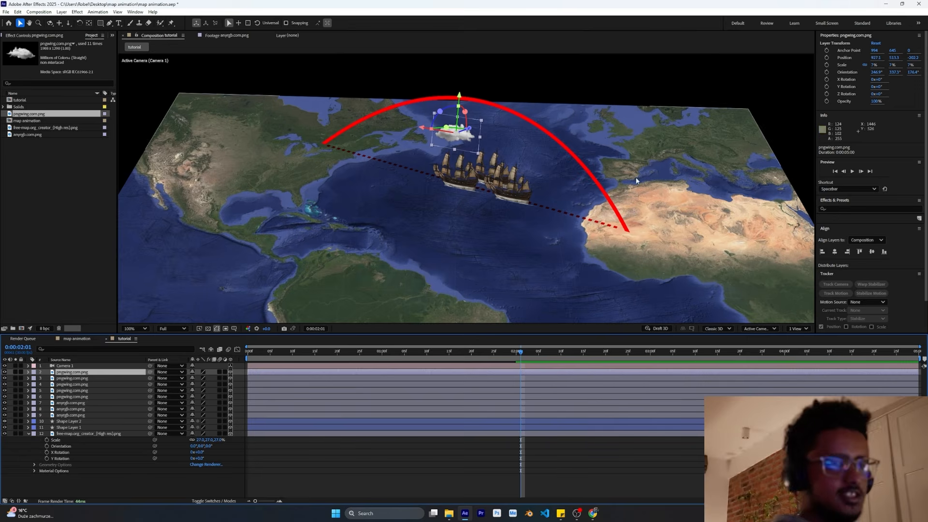
Step: Spread the five cloud copies out into a loose, staggered group in the air above the ships
left_click_drag(455, 131, 548, 136)
left_click_drag(454, 132, 488, 149)
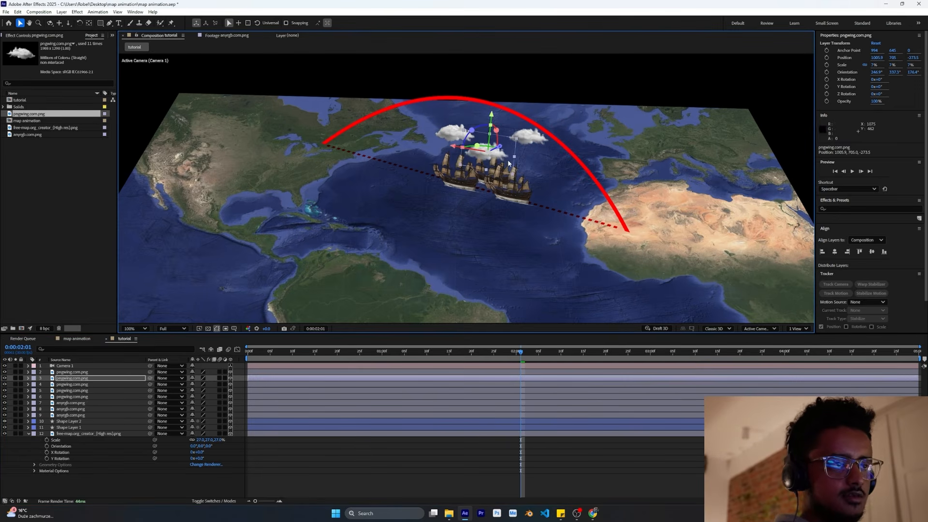
left_click(71, 384)
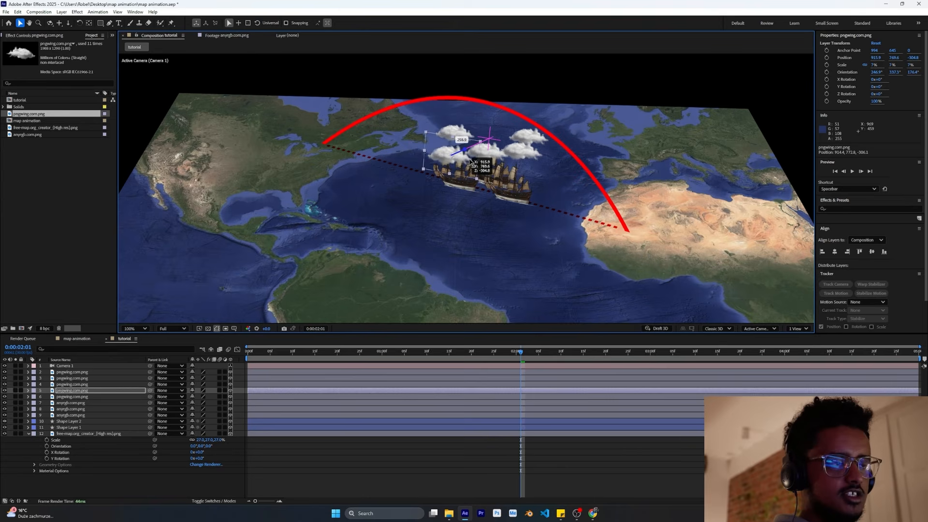
left_click_drag(470, 160, 457, 158)
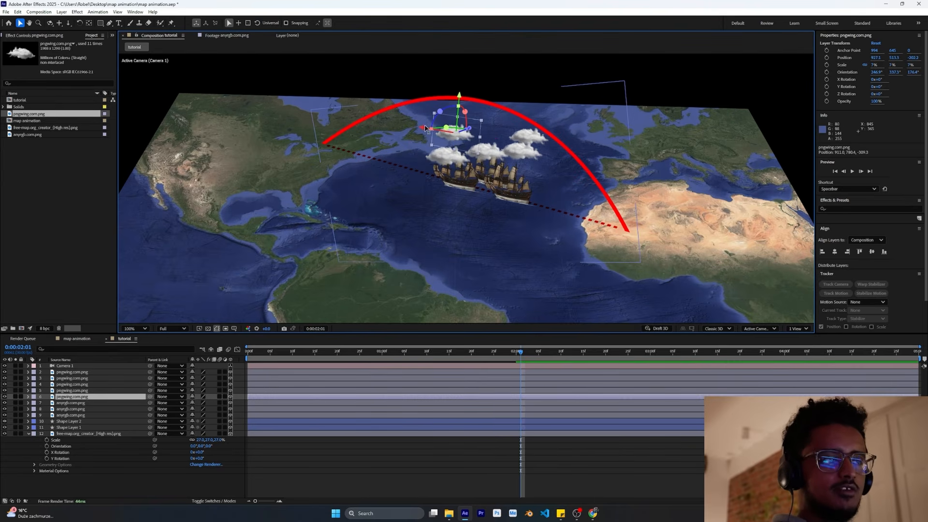
left_click_drag(426, 130, 432, 130)
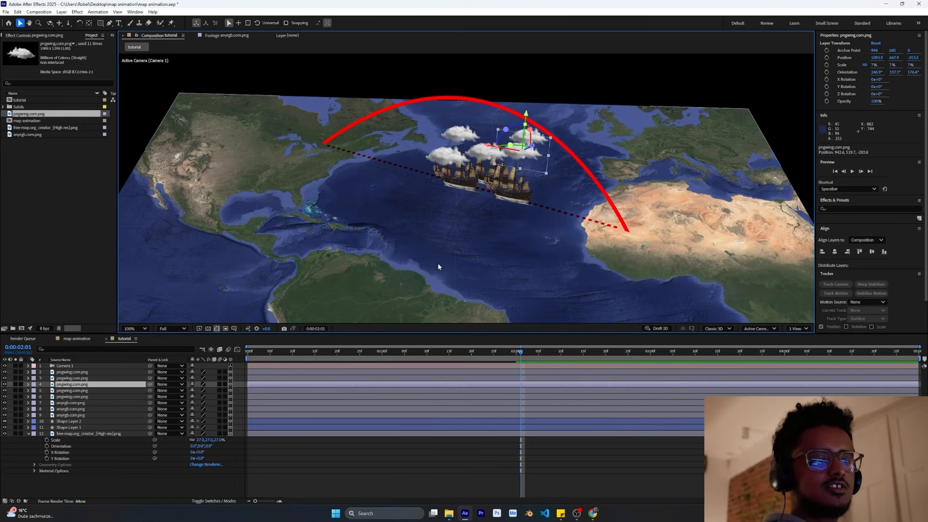
Step: Clear the selection, return to the first frame, and collapse the map layer's properties
left_click(462, 473)
key("Home")
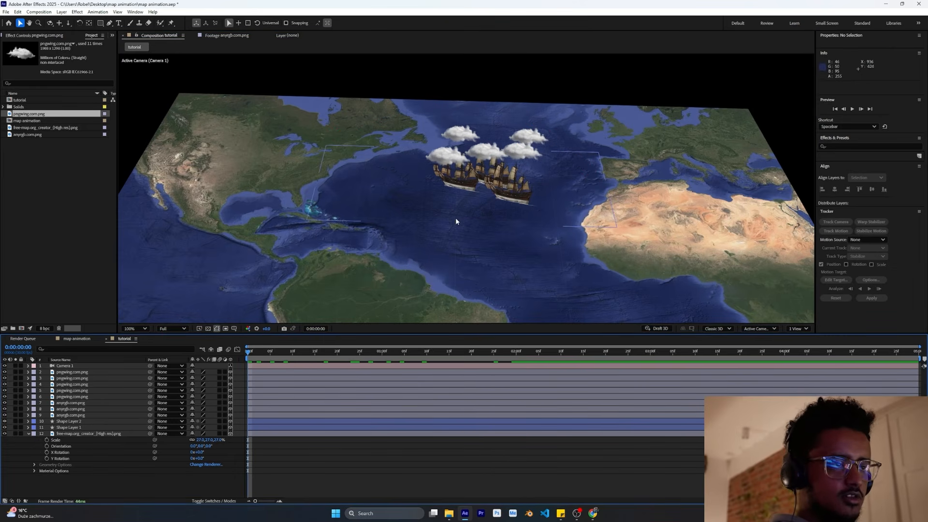
left_click(29, 434)
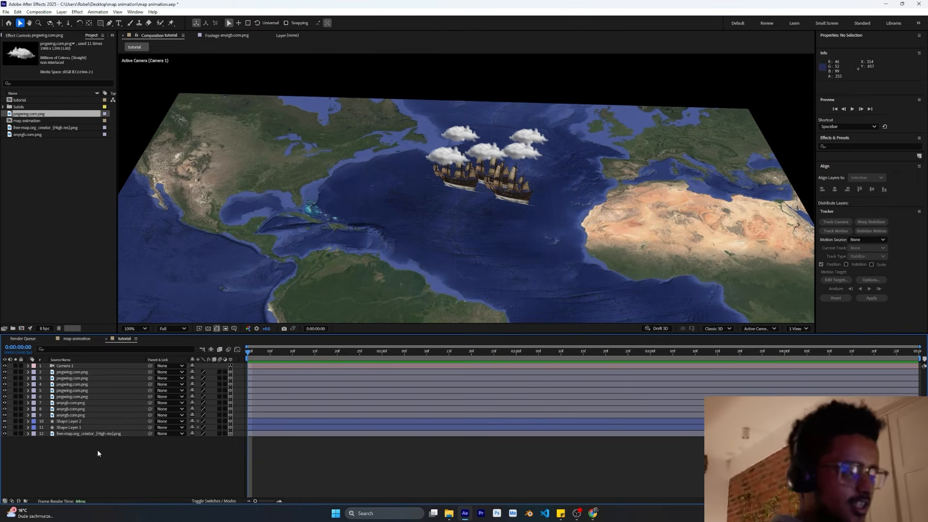
right_click(109, 460)
mouse_move(189, 374)
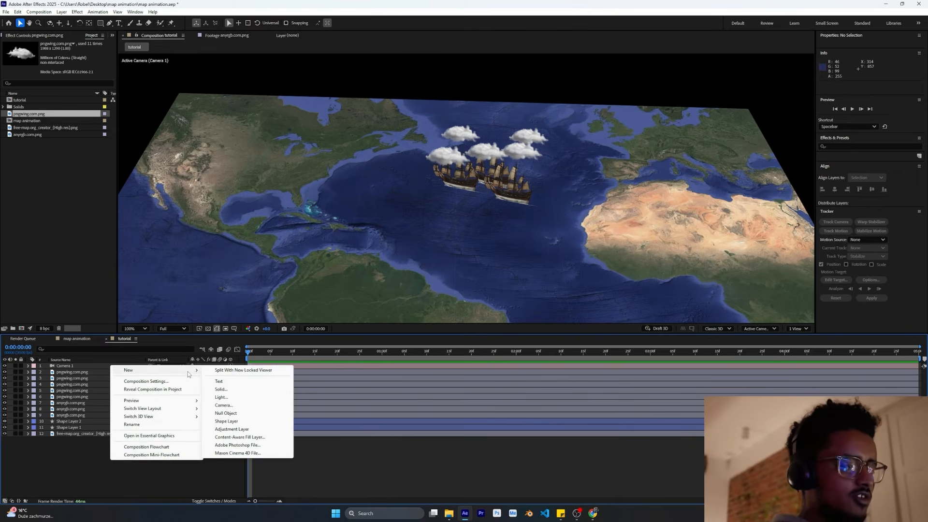
right_click(89, 368)
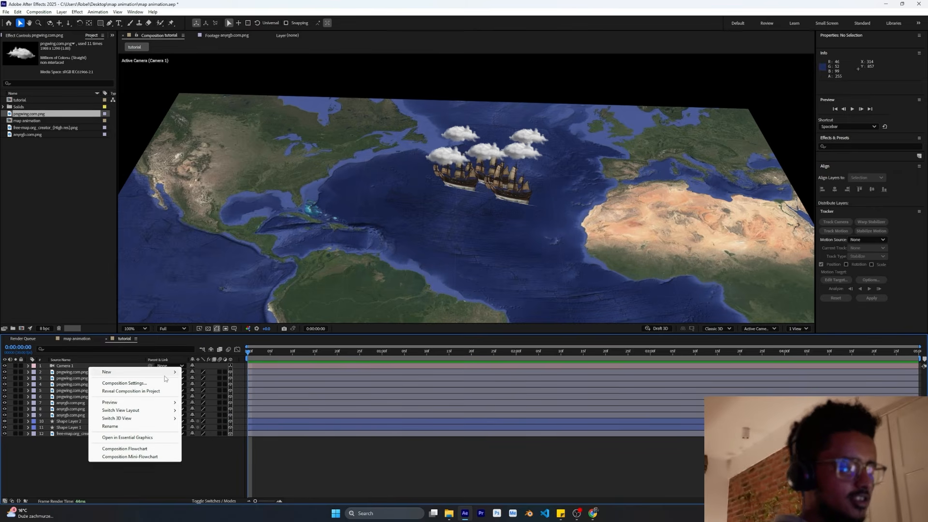
left_click(210, 423)
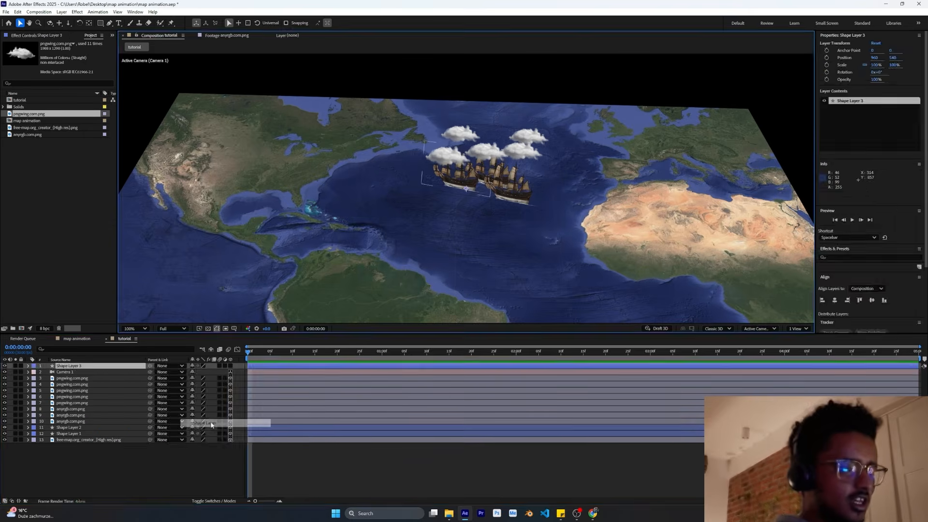
key("ctrl+z")
Step: Create a white 1920 x 1080 px solid and place it below the map layer as the background
right_click(128, 454)
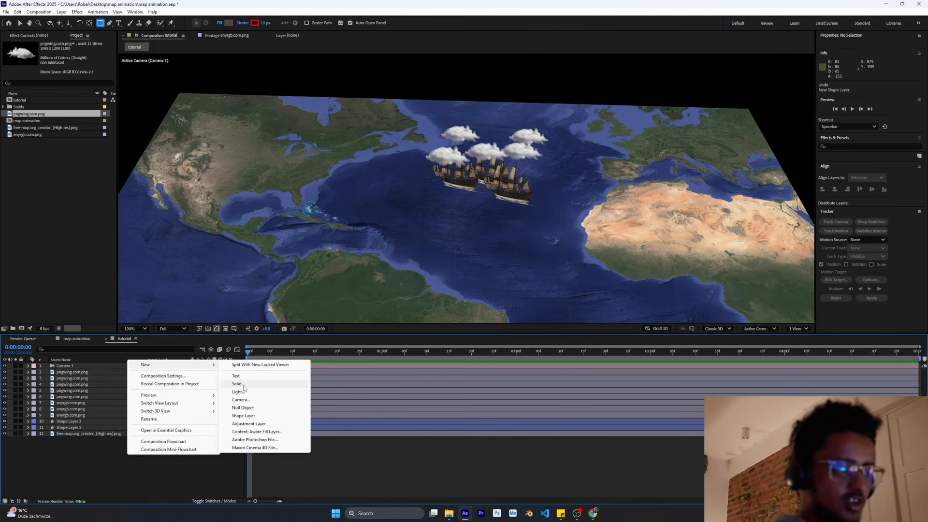
left_click(240, 385)
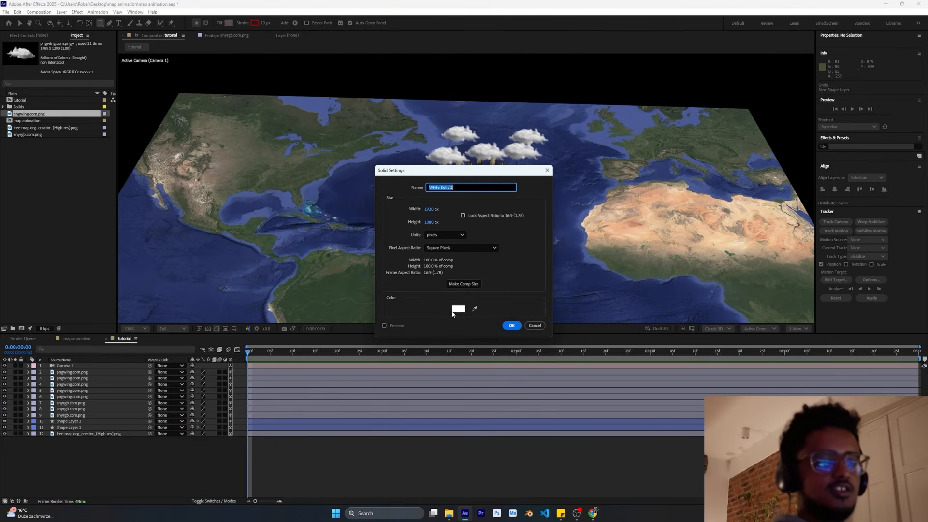
left_click(511, 325)
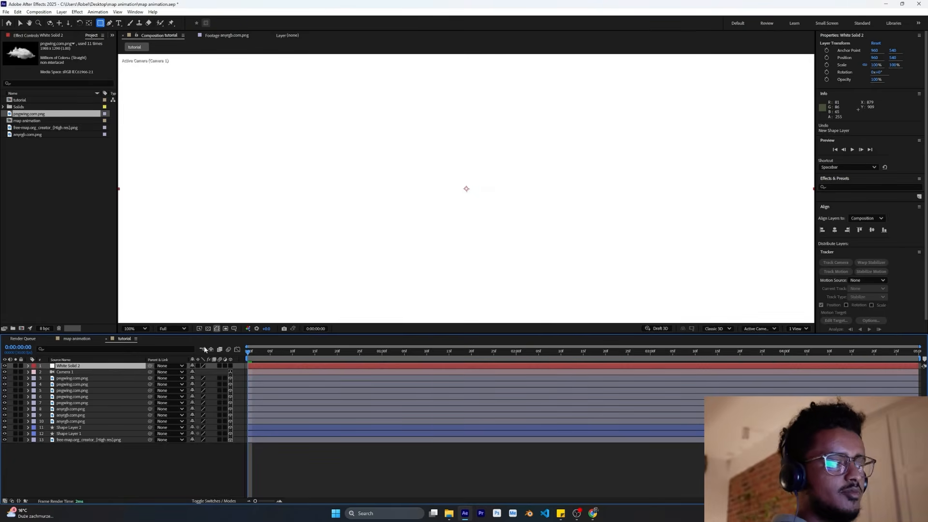
left_click_drag(92, 366, 110, 442)
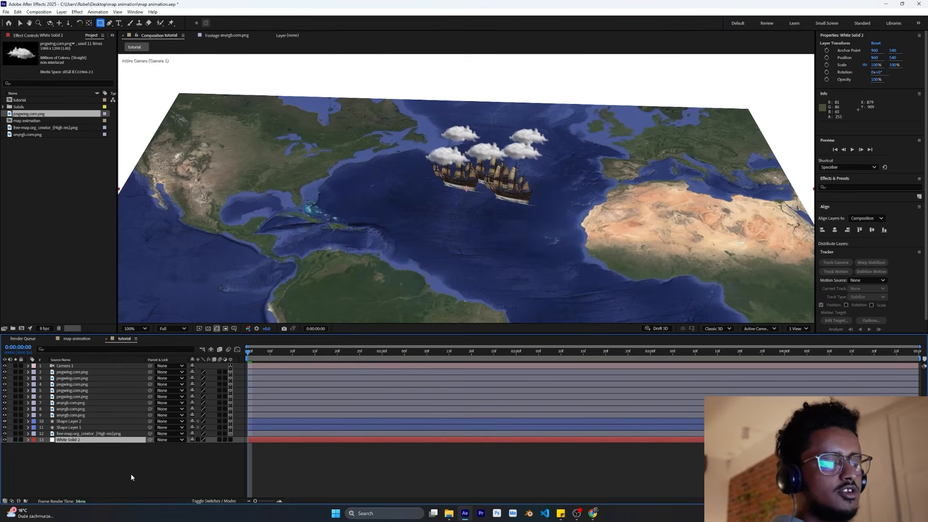
left_click(133, 477)
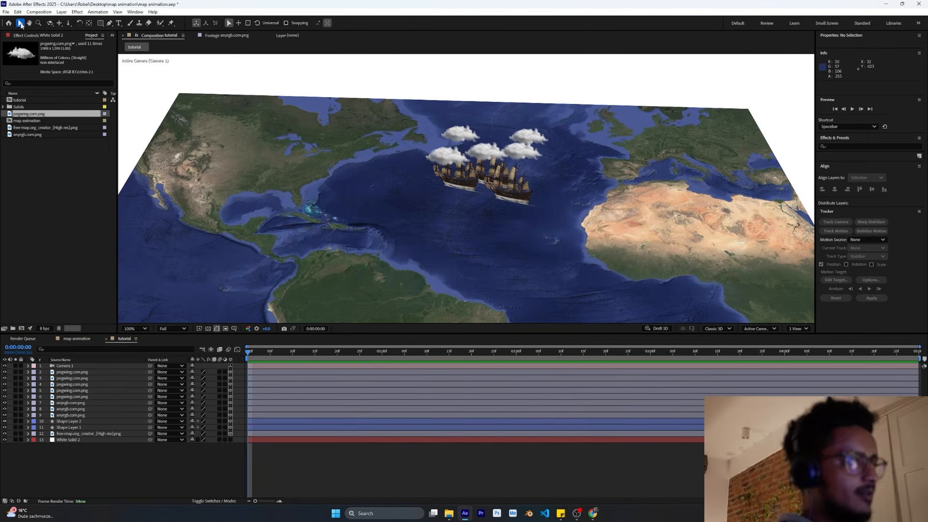
key("v")
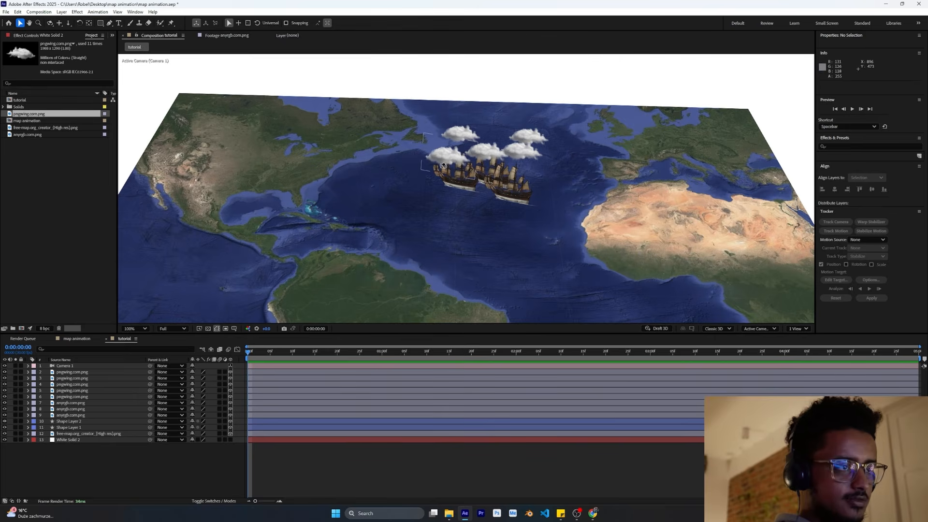
Step: Reset the camera's point of interest, position and orientation so that it looks straight down on the map
key("c")
left_click(28, 365)
right_click(68, 385)
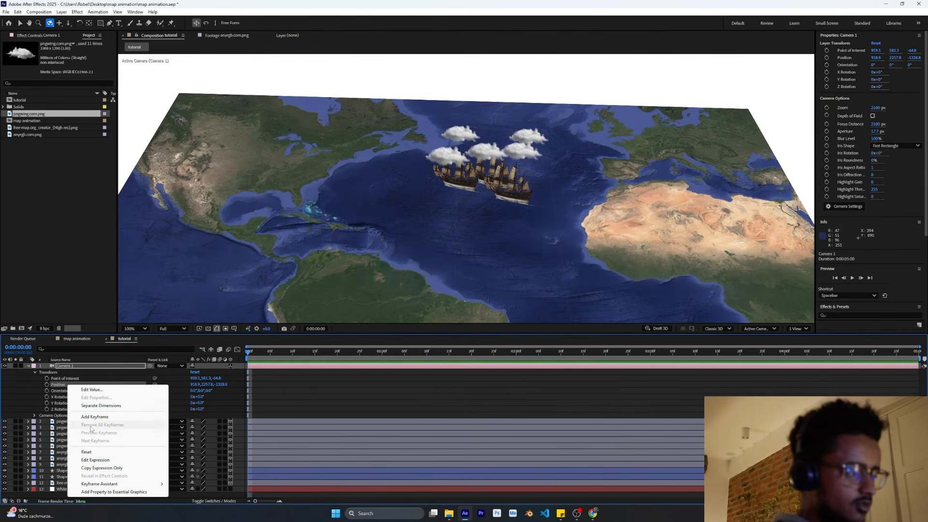
left_click(93, 452)
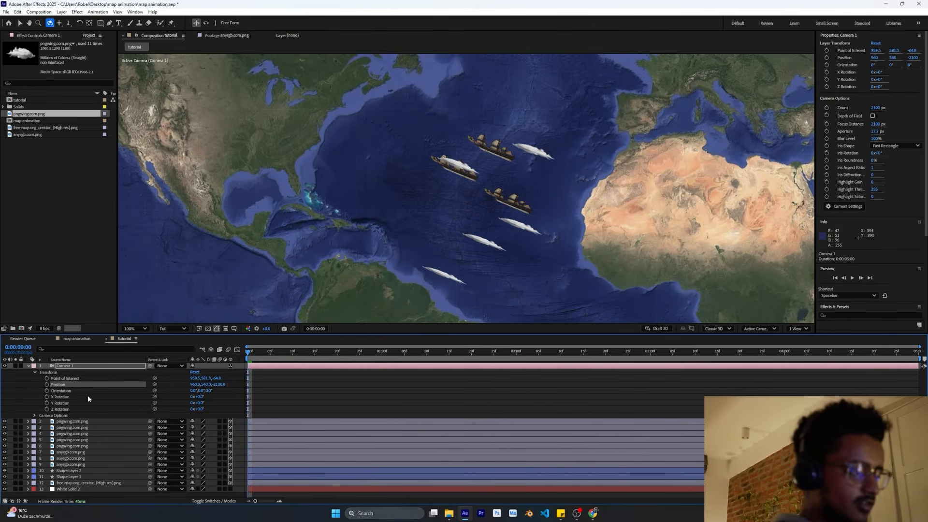
right_click(75, 392)
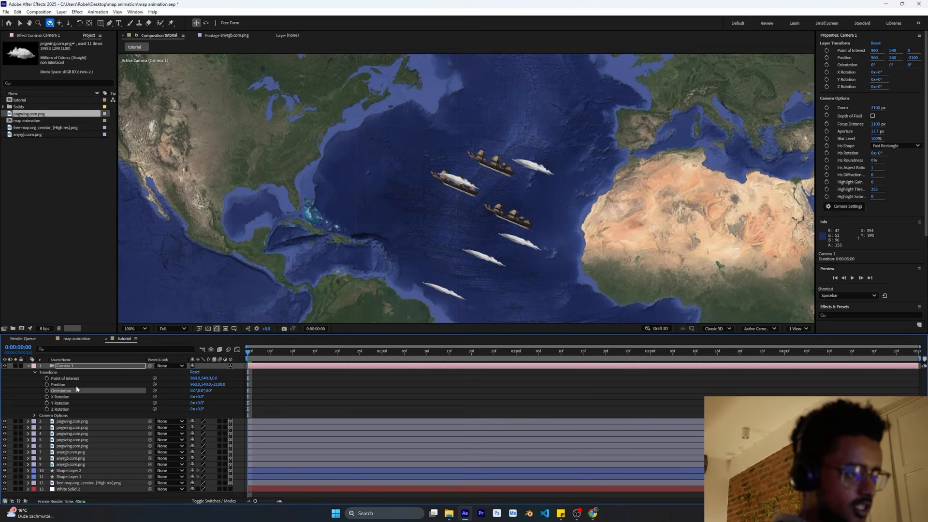
right_click(77, 385)
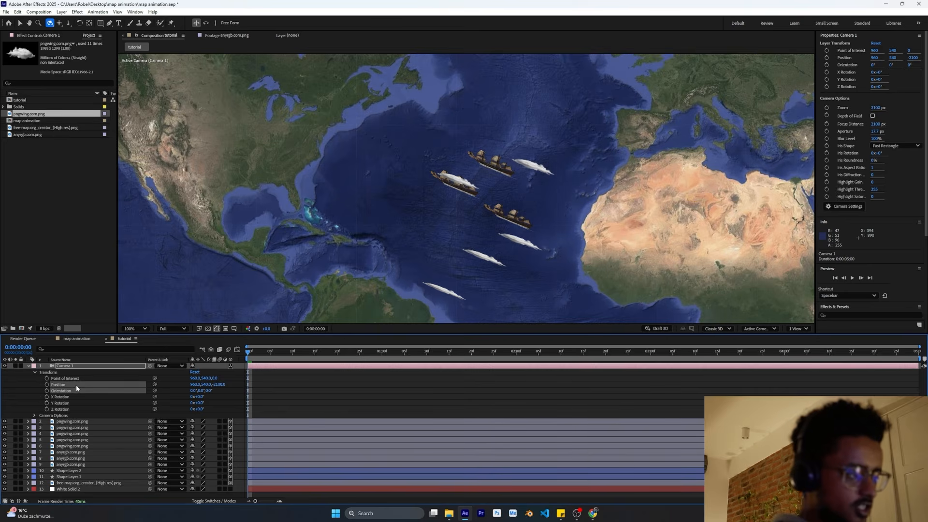
key("Escape")
Step: Turn on keyframing at the first frame for the camera's point of interest, position, orientation and all three rotations
scroll(448, 227, "down", 1)
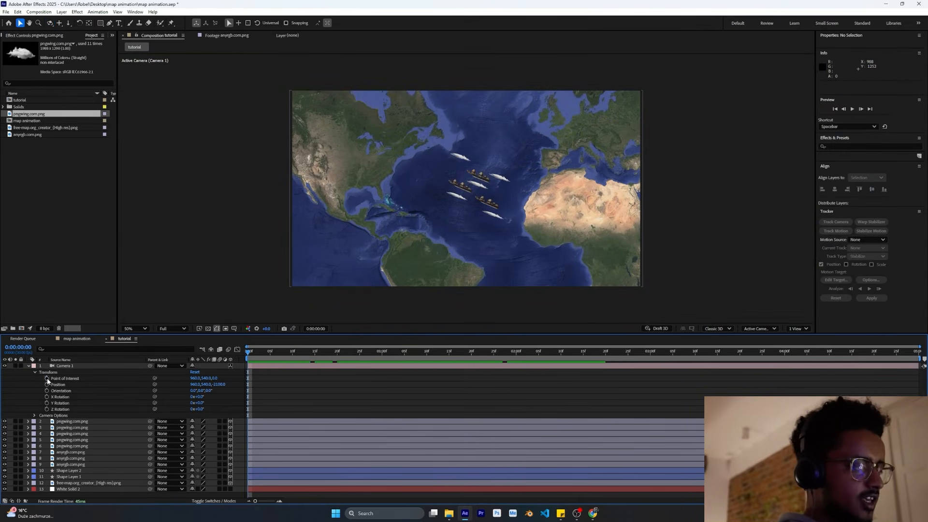
left_click_drag(48, 381, 81, 406)
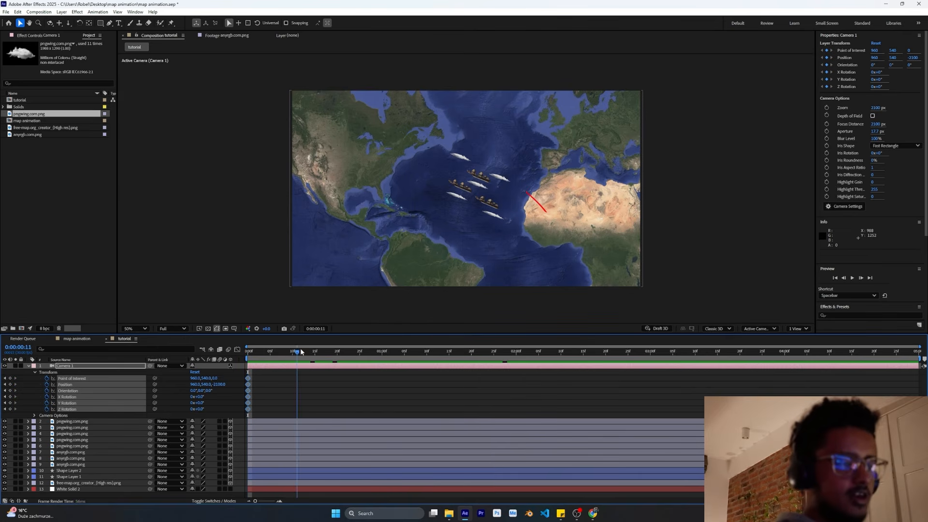
Step: At 0:00:01:00, orbit and move the camera closer to an angled view of the fleet, at about 992.8, 1429.5, -851.4
left_click(382, 352)
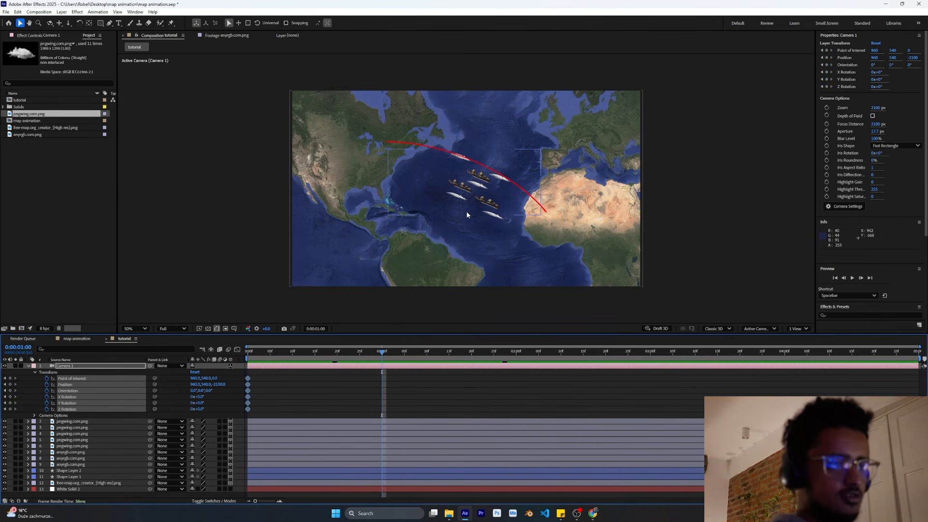
key("c")
mouse_move(470, 179)
left_mouse_down()
mouse_move(473, 186)
mouse_move(474, 150)
mouse_move(471, 209)
mouse_move(468, 156)
mouse_move(459, 155)
mouse_move(478, 185)
left_mouse_up()
key("c")
key("c")
key("c")
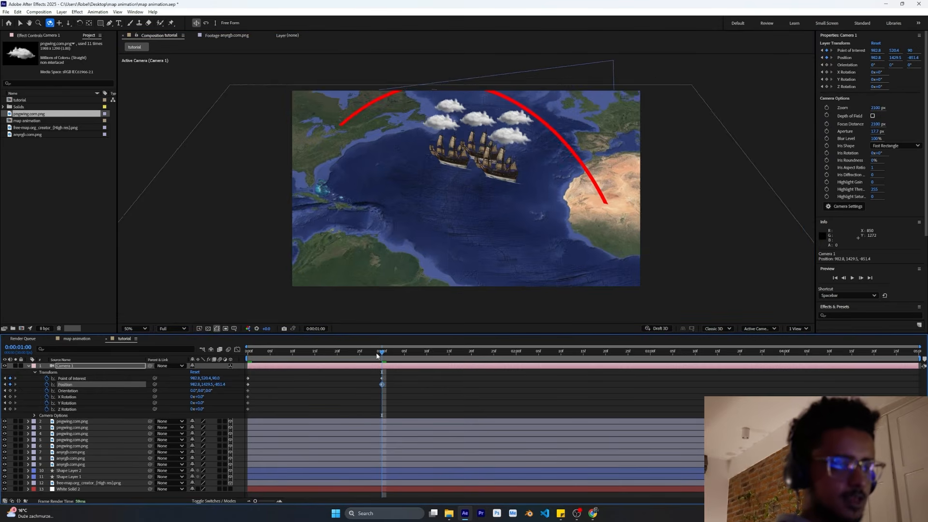
Step: Play back the animation from the first frame to check the opening camera move
key("Home")
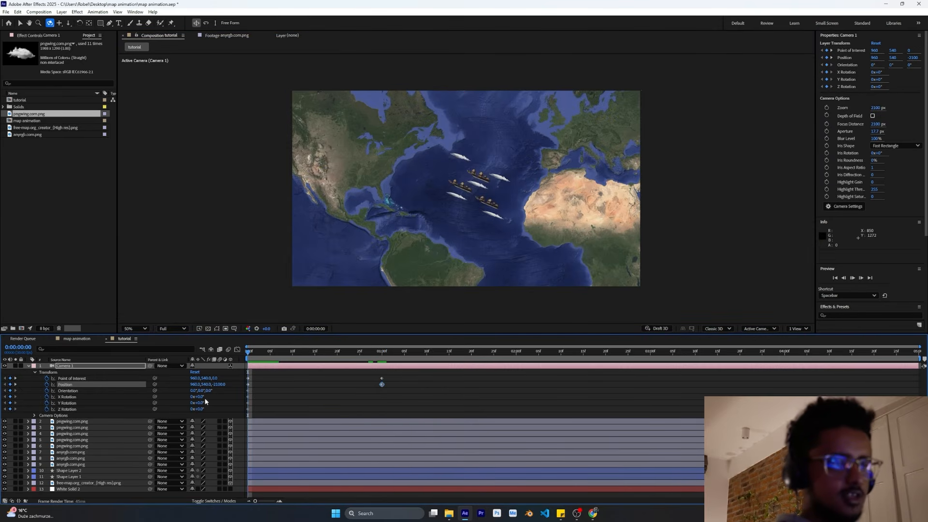
key("space")
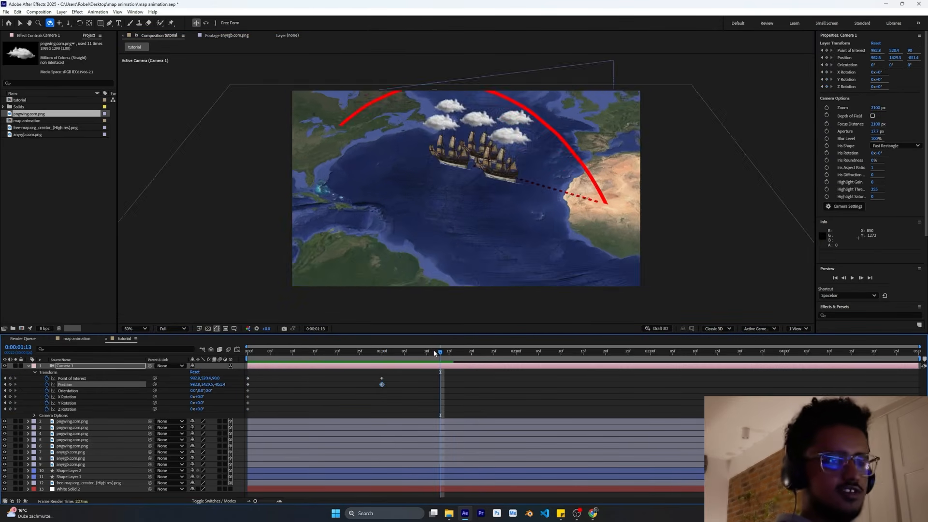
key("space")
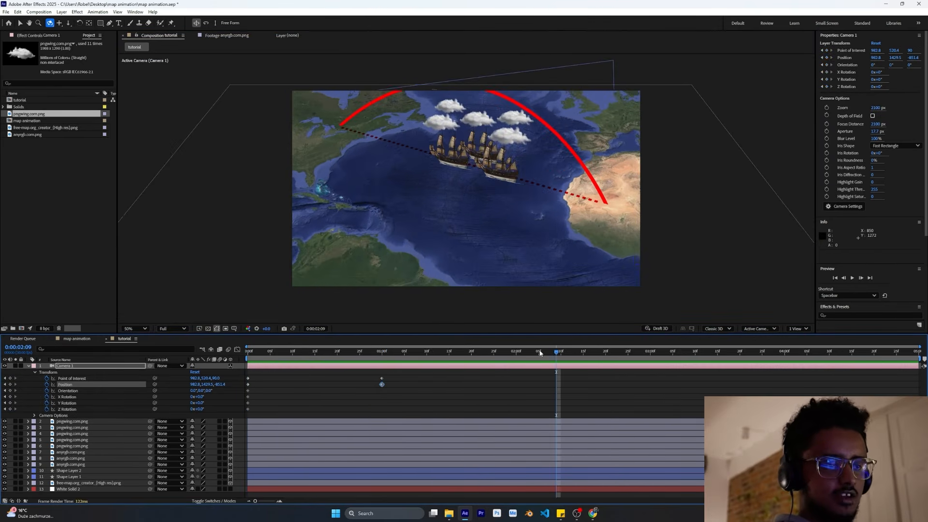
Step: At 0:00:03:00, orbit the camera down to a low view of the ships with the map's horizon behind them
left_click_drag(410, 390, 650, 370)
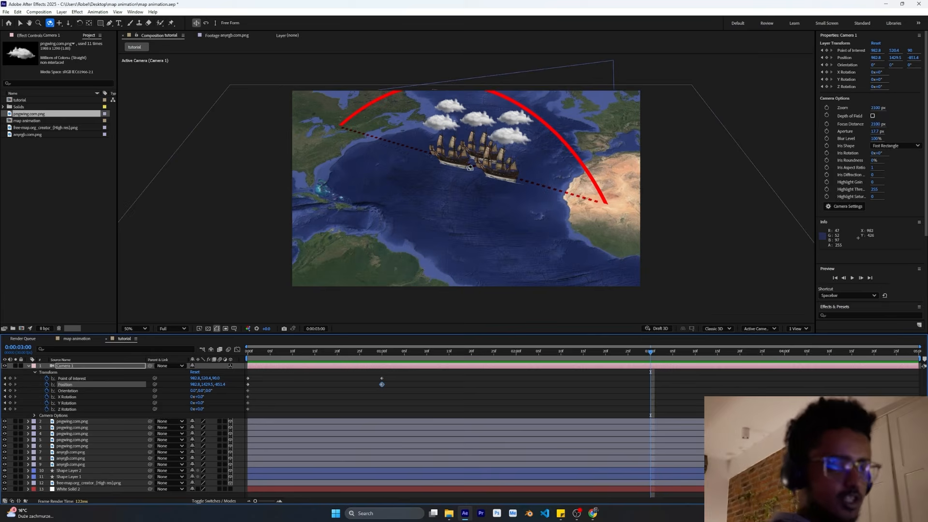
mouse_move(470, 167)
left_mouse_down()
mouse_move(466, 143)
mouse_move(474, 165)
left_mouse_up()
key("c")
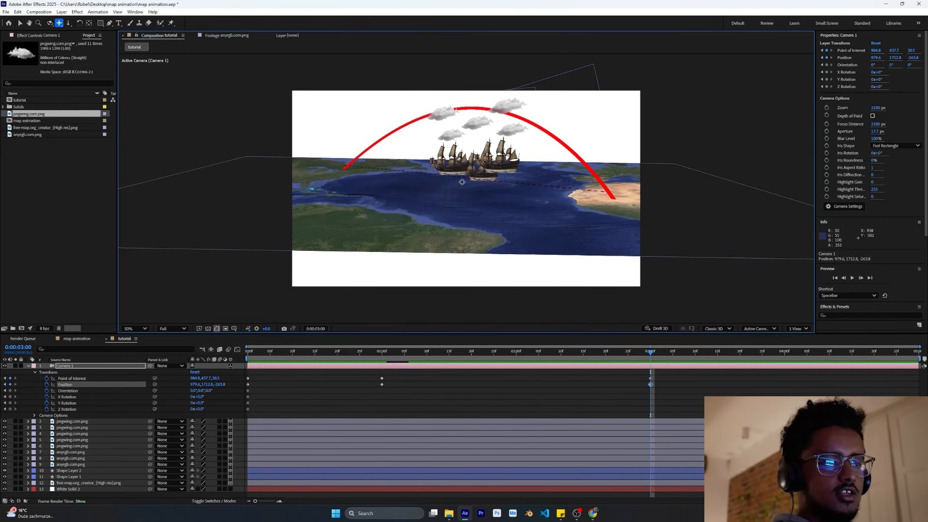
Step: Pan to center the fleet at 0:00:03:00 and dolly the camera in to about 1011.4, 1233.6, -230.9
scroll(476, 169, "up", 5)
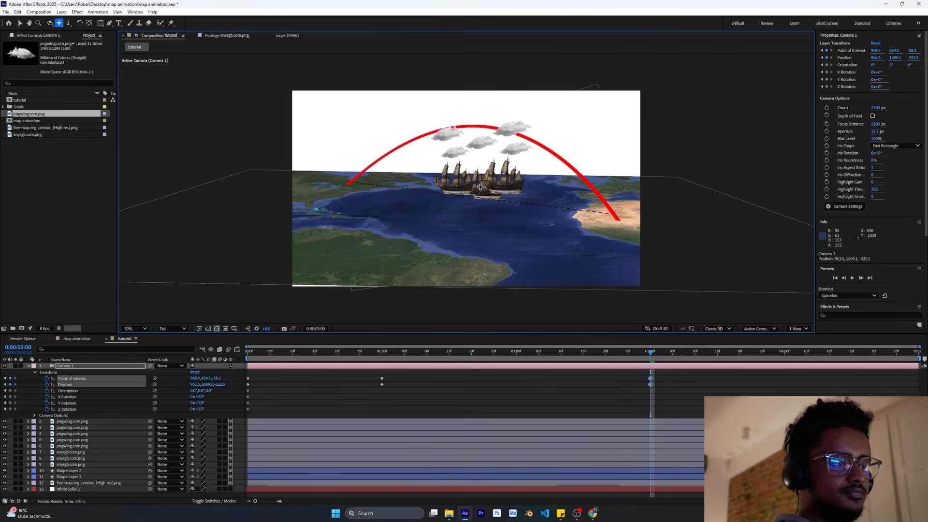
key("c")
left_click_drag(402, 138, 507, 214)
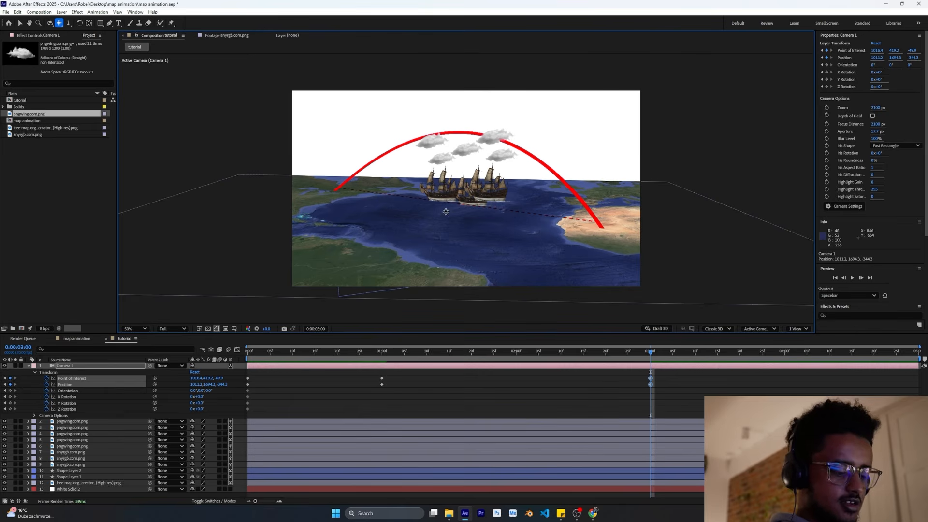
left_click_drag(457, 201, 471, 92)
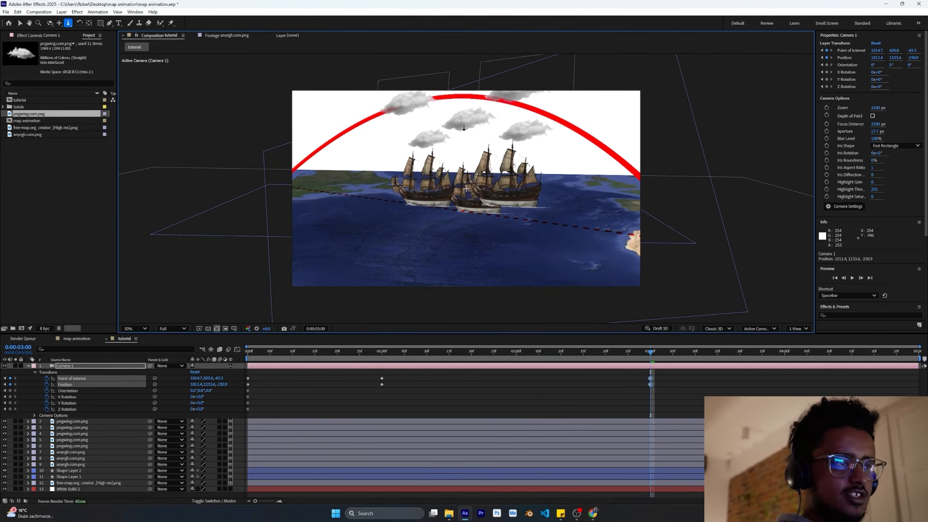
left_click_drag(464, 128, 463, 127)
Step: Play back the full camera animation from the first frame to check both moves
key("space")
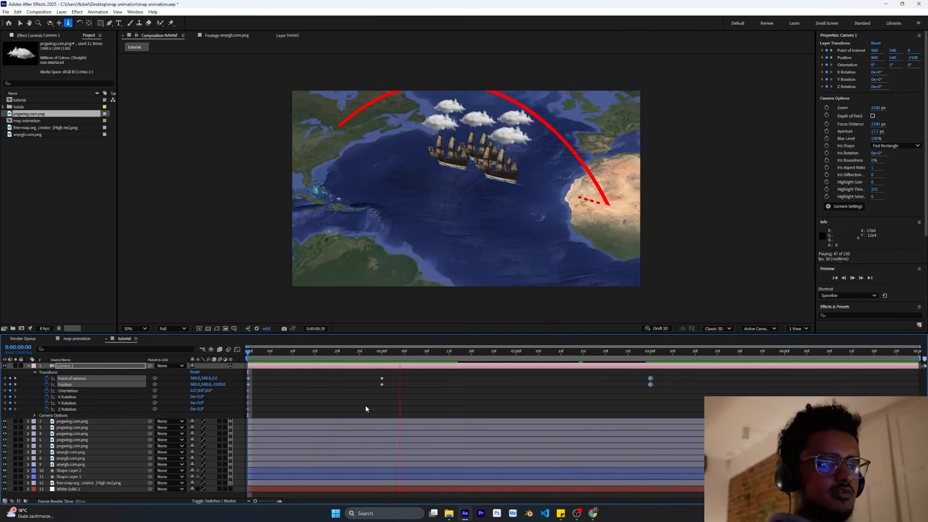
left_click(650, 380)
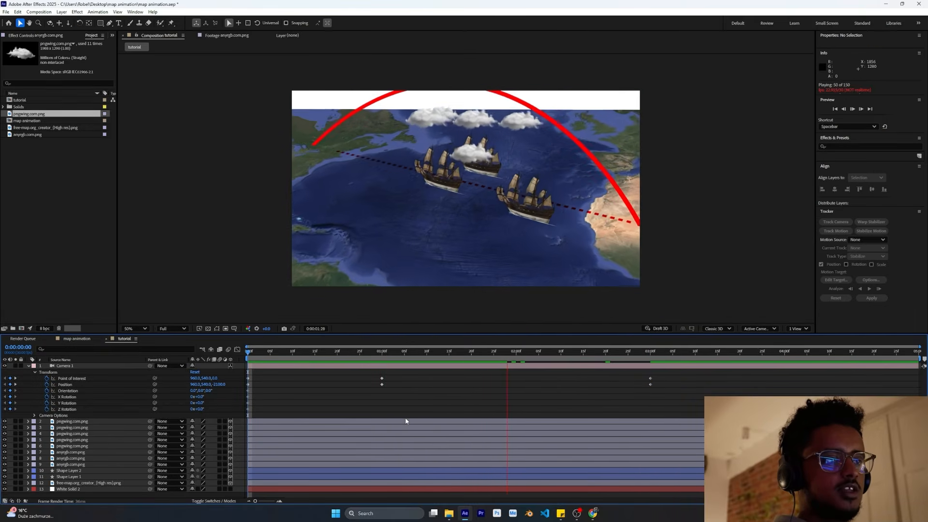
Step: Retime the camera's last Point of Interest and Position keyframes to 0:00:04:29 and the middle pair to 0:00:02:15, and play back the animation
left_click_drag(639, 374, 915, 384)
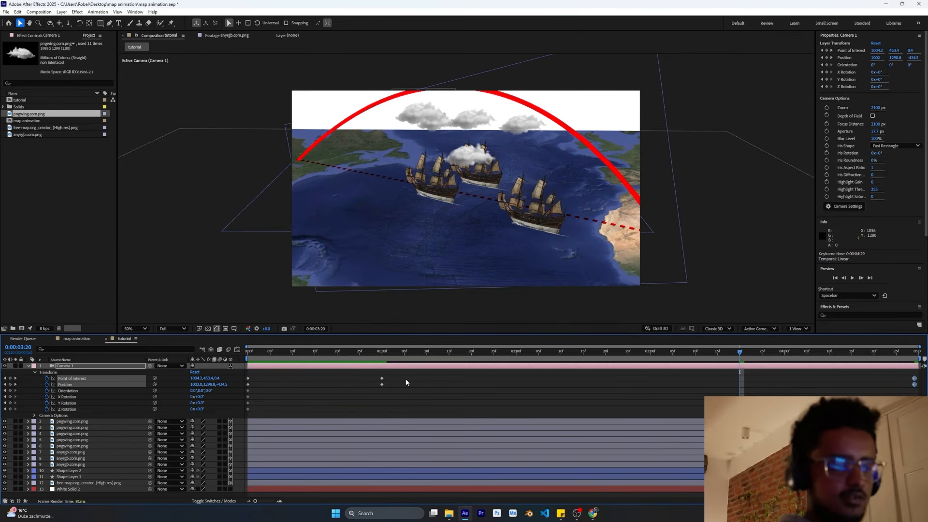
left_click_drag(406, 382, 584, 390)
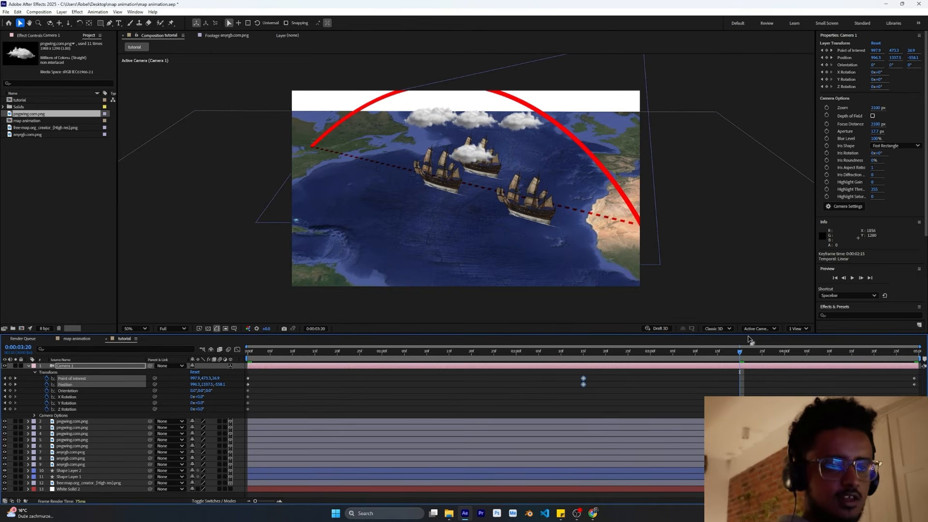
key("Home")
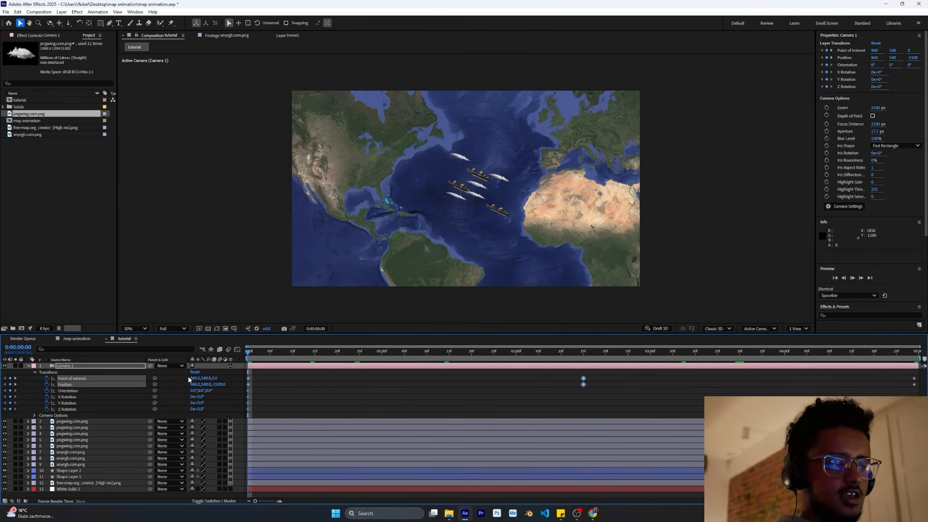
key("space")
Step: At 0:00:03:19, lower the leftmost and middle clouds toward the ships and shift the middle one toward Africa
left_click_drag(253, 353, 736, 353)
left_click(429, 117)
left_click_drag(430, 88, 433, 86)
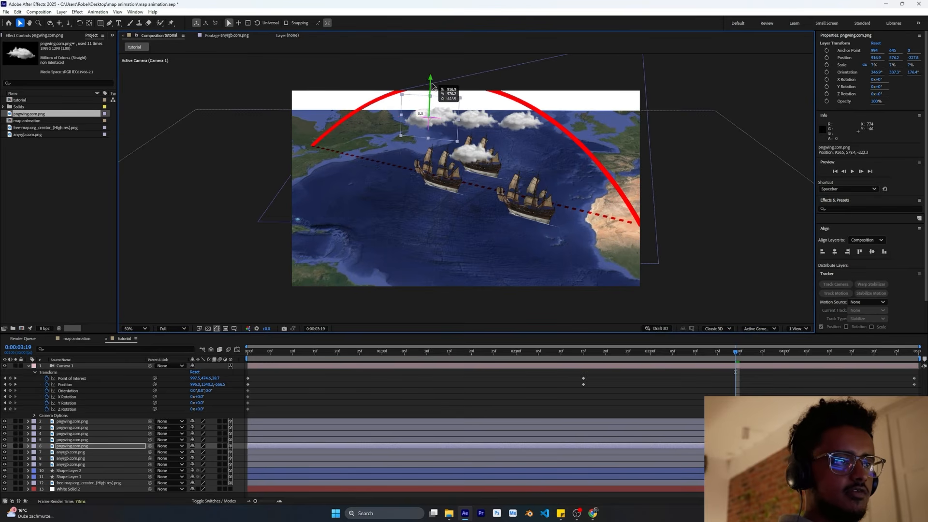
left_click(476, 123)
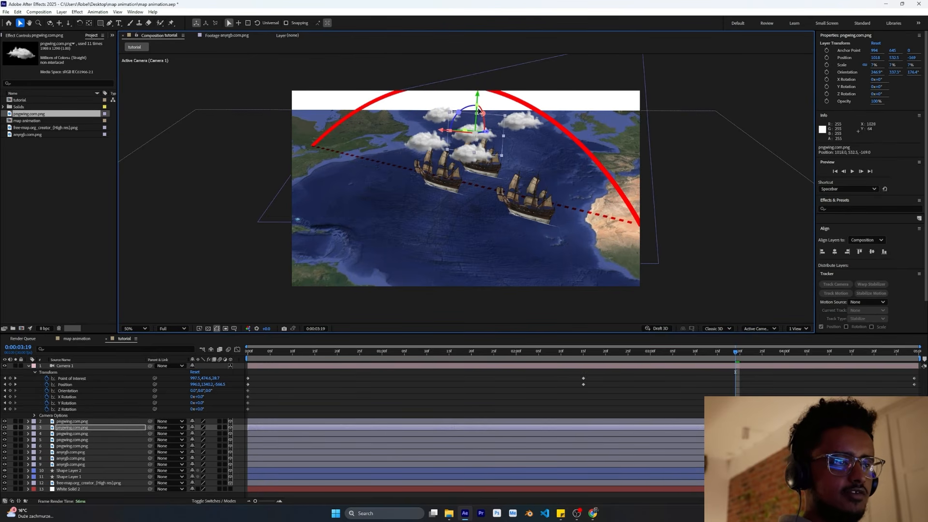
left_click_drag(441, 131, 457, 132)
left_click(563, 135)
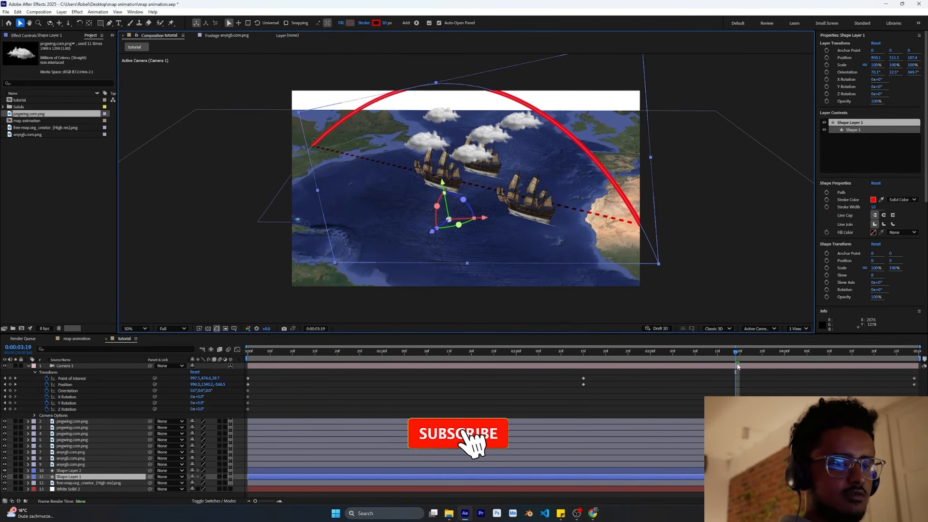
Step: Duplicate a cloud layer twice at 0:00:04:17, spread the copies around the fleet and preview from the start
left_click_drag(737, 353, 861, 355)
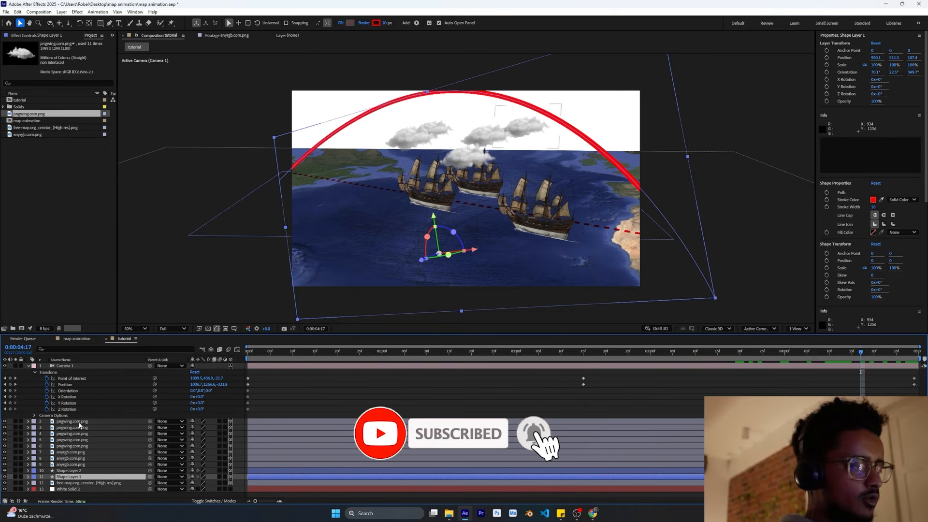
left_click(78, 423)
left_click(79, 427)
key("ctrl+d")
key("ctrl+d")
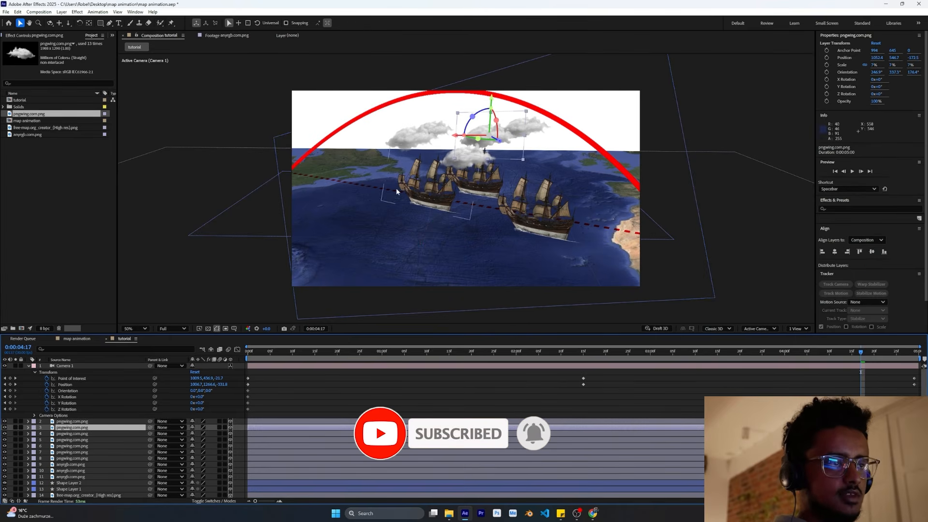
left_click_drag(458, 140, 520, 155)
left_click(489, 132)
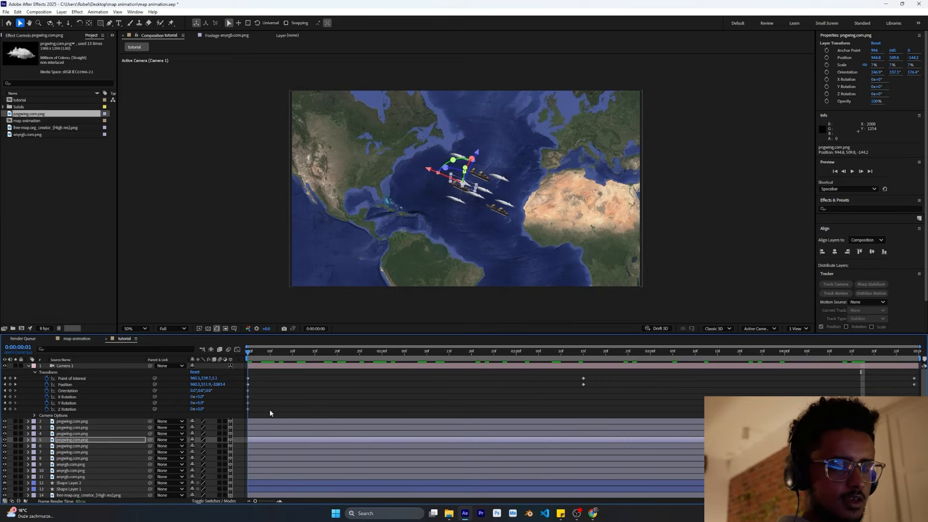
key("space")
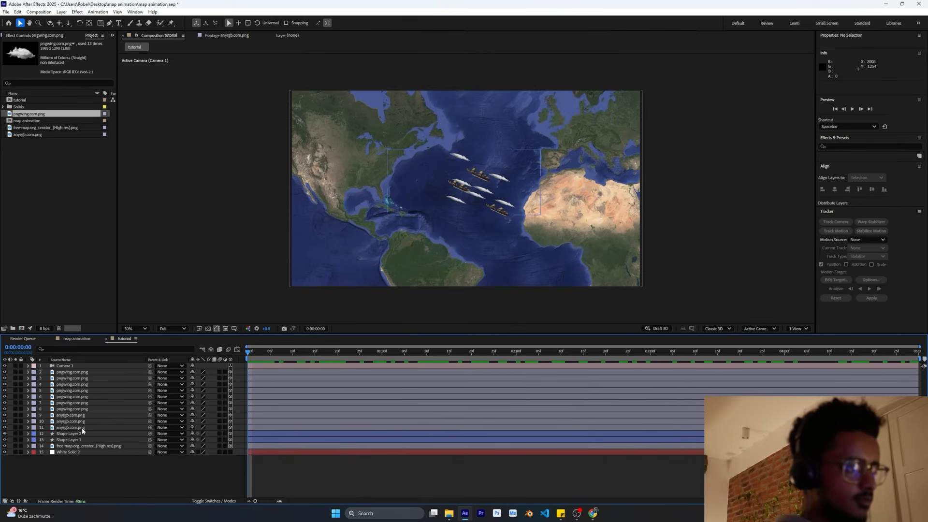
Step: Keyframe the Position of the three ship layers and place those keyframes at 0:00:04:29
left_click(81, 427)
left_click(77, 416, "shift")
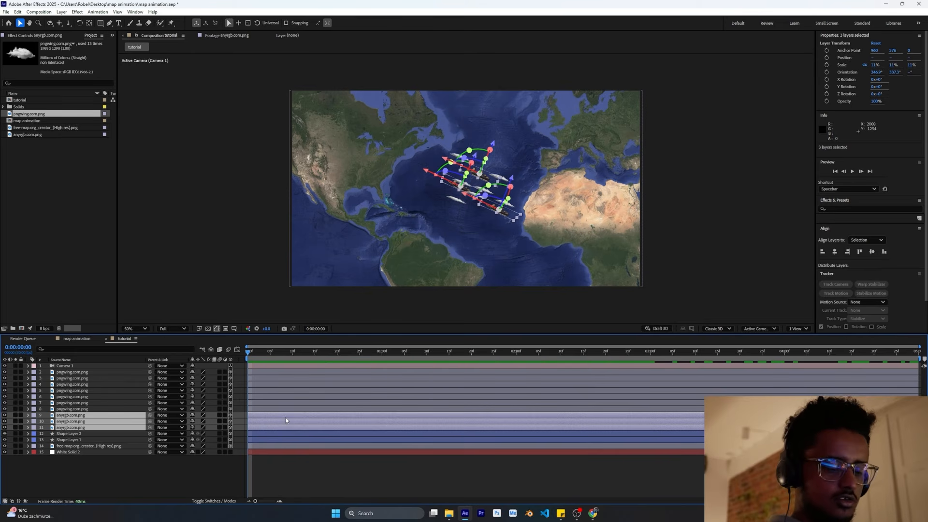
left_click(97, 461)
left_click(80, 428)
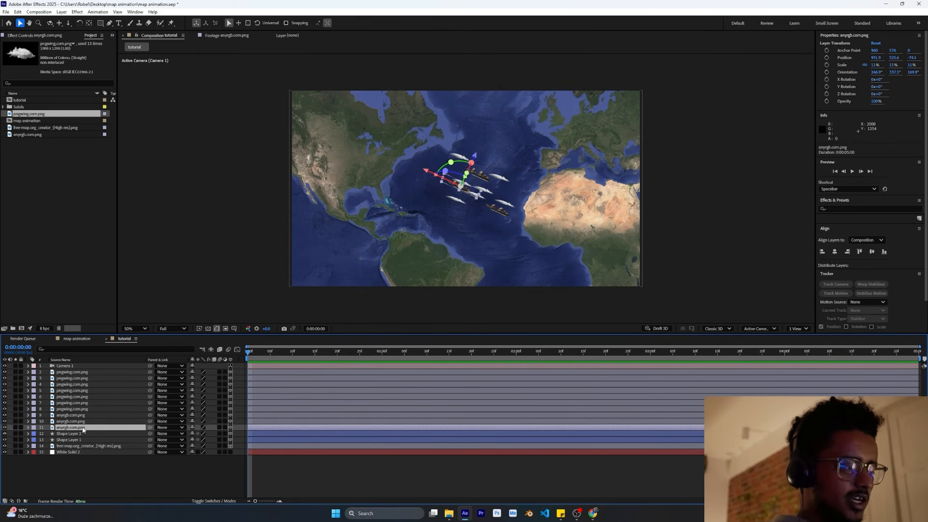
left_click(77, 416, "shift")
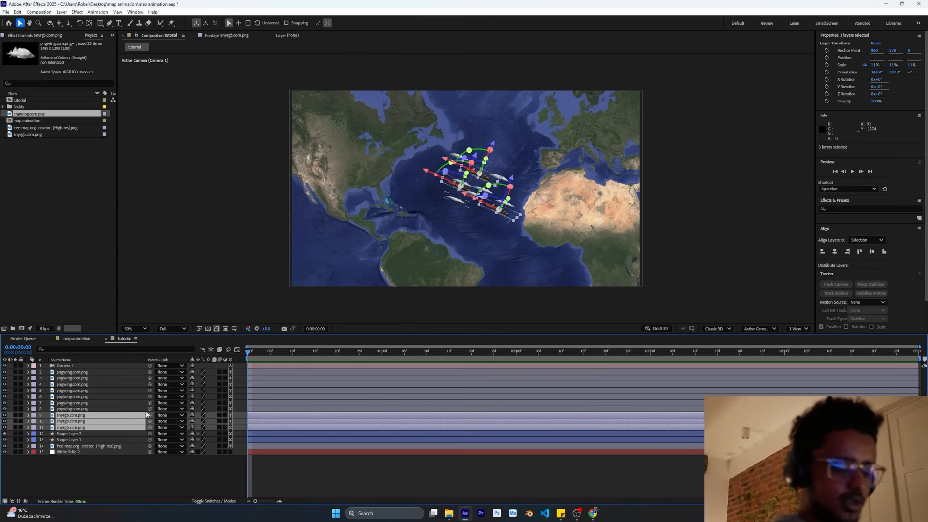
key("p")
left_click(47, 433)
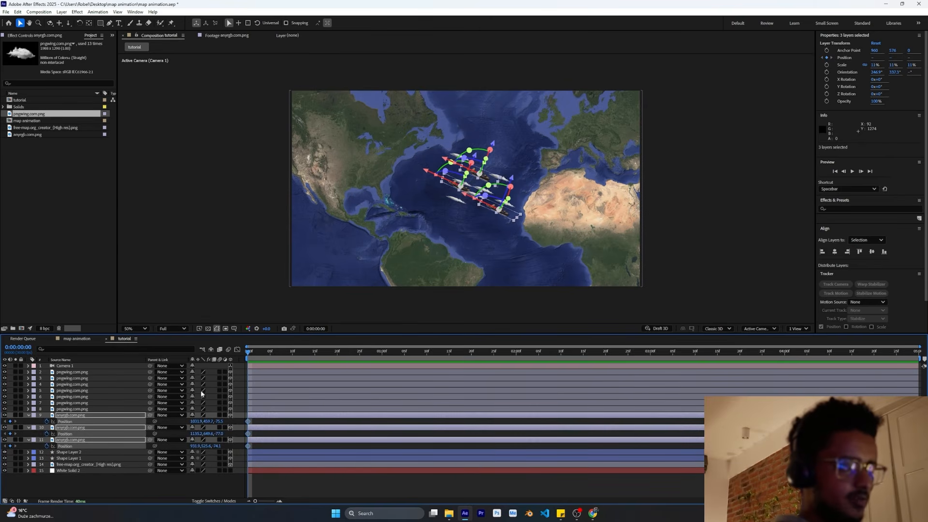
left_click_drag(256, 356, 915, 356)
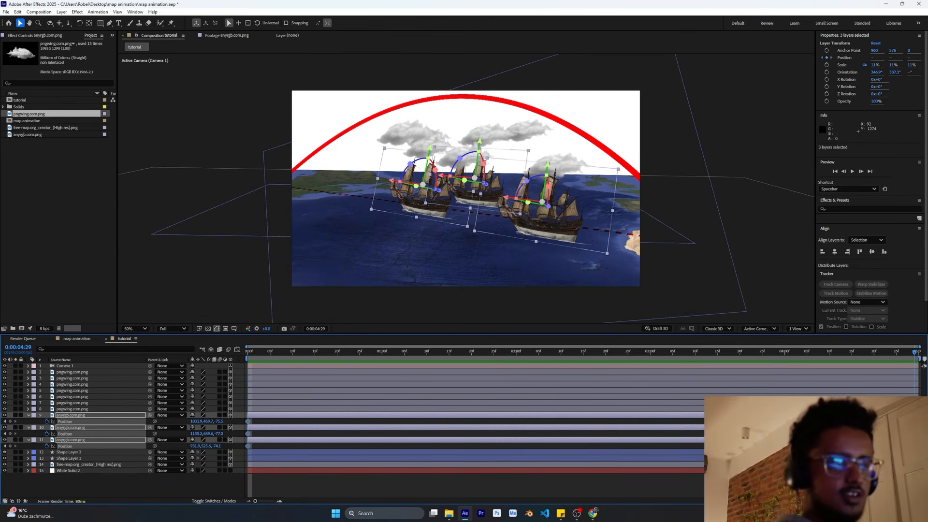
left_click_drag(248, 446, 651, 446)
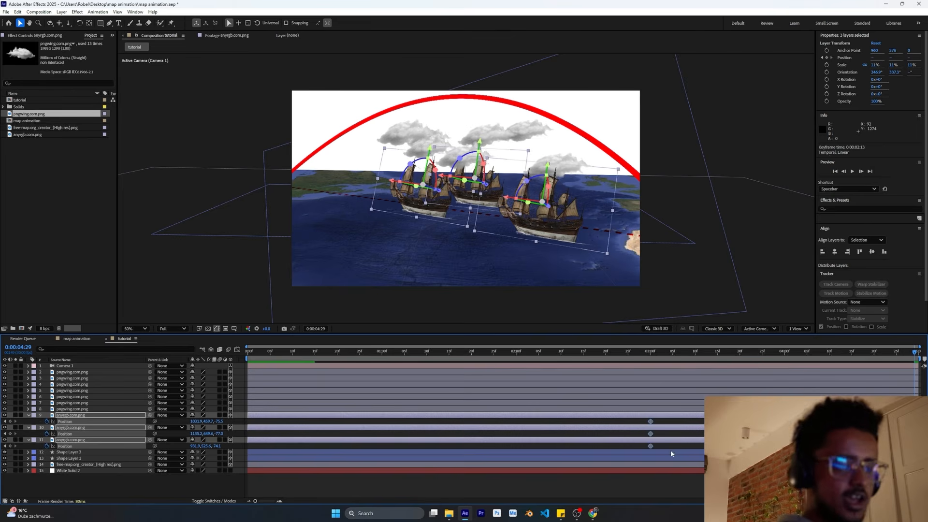
left_click_drag(919, 446, 915, 445)
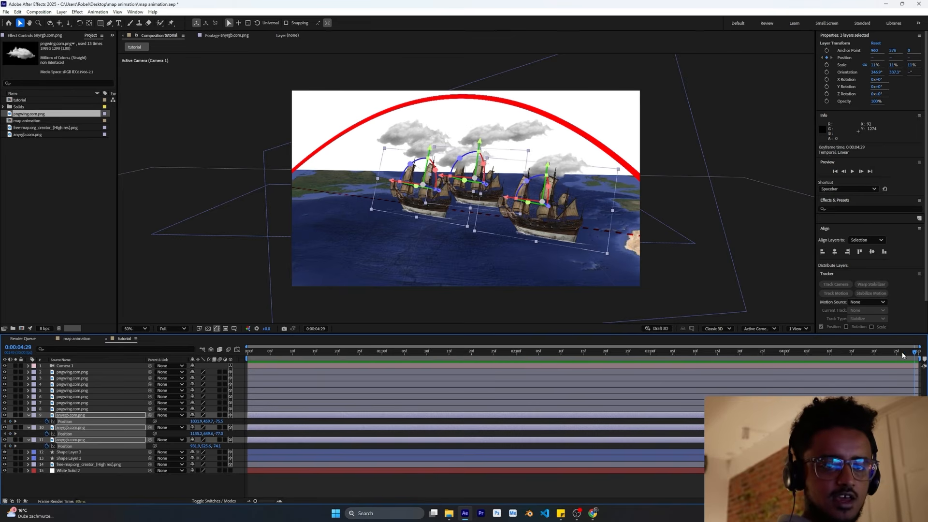
Step: At the first frame, move the three ships back toward Africa, the first to about 1112.2, 496.7, -74.3, and preview their motion
left_click_drag(902, 356, 230, 396)
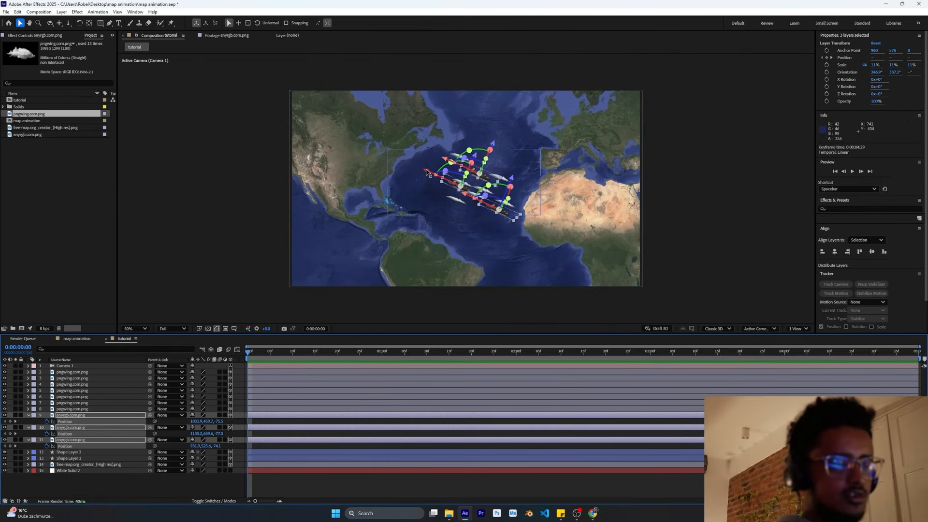
left_click_drag(428, 172, 447, 185)
key("space")
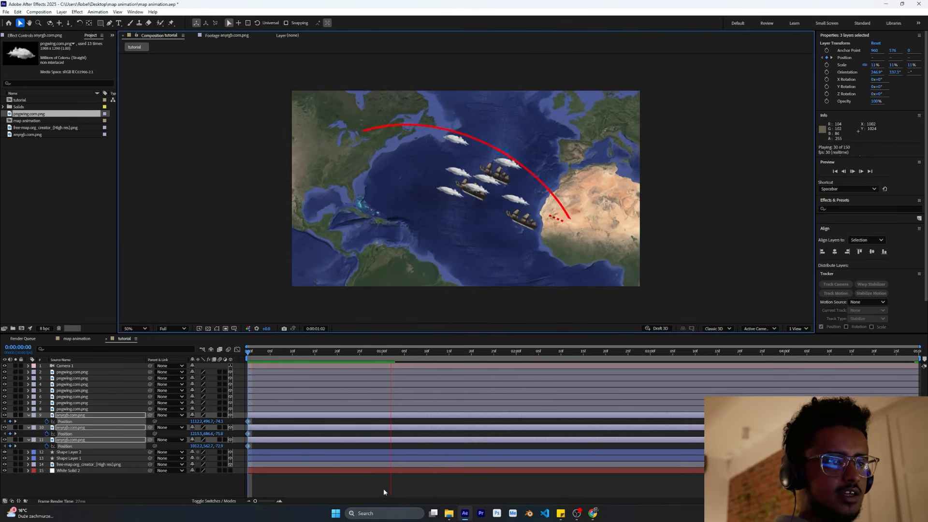
key("space")
Step: Show all of Camera 1's keyframes and apply Easy Ease to every one of them
left_click(355, 366)
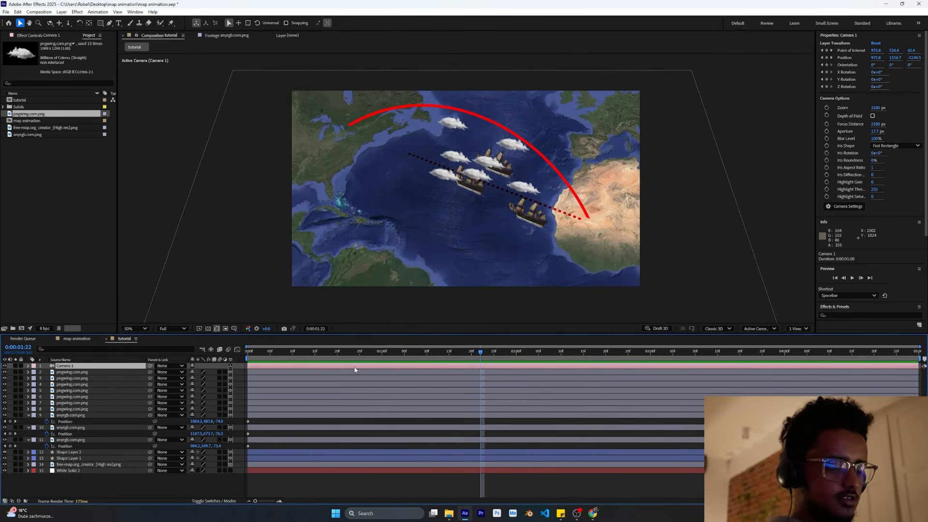
key("u")
mouse_move(919, 374)
left_mouse_down()
mouse_move(539, 424)
mouse_move(279, 421)
mouse_move(242, 408)
left_mouse_up()
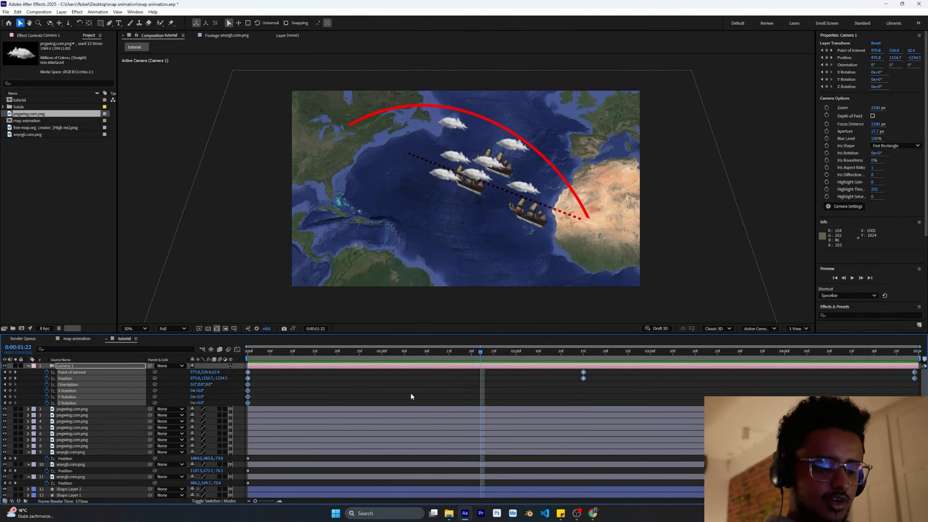
key("F9")
Step: Shape the camera's speed graph into a steep peak midway between the first two keyframes and play back the eased move
left_click(237, 349)
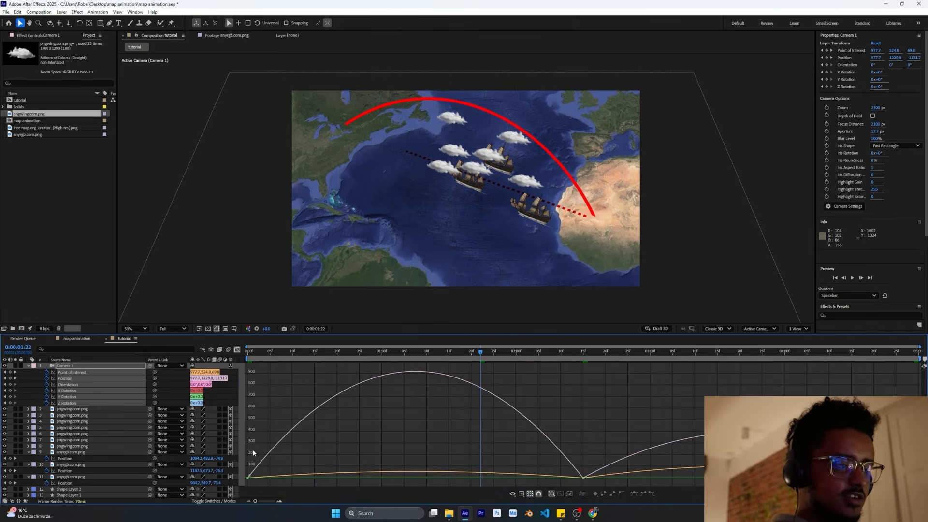
left_click_drag(281, 461, 607, 433)
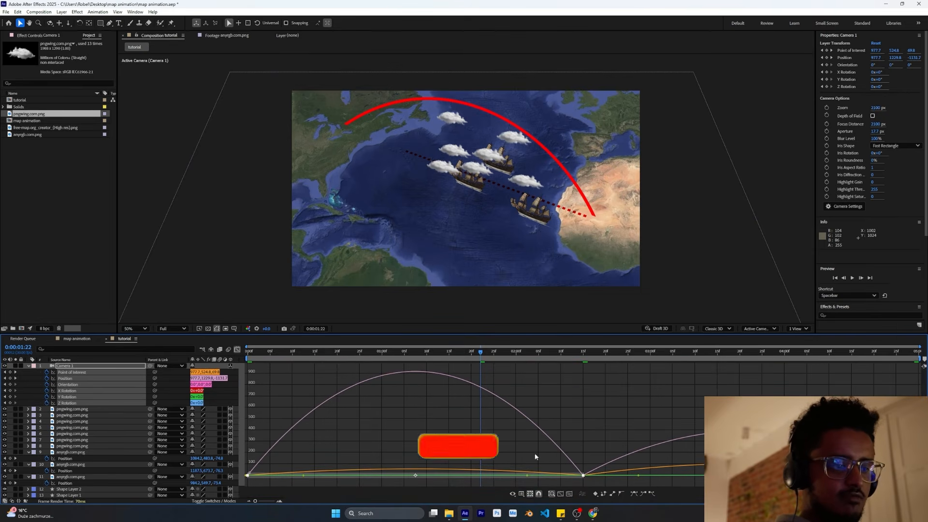
left_click_drag(527, 475, 451, 476)
left_click_drag(304, 479, 381, 476)
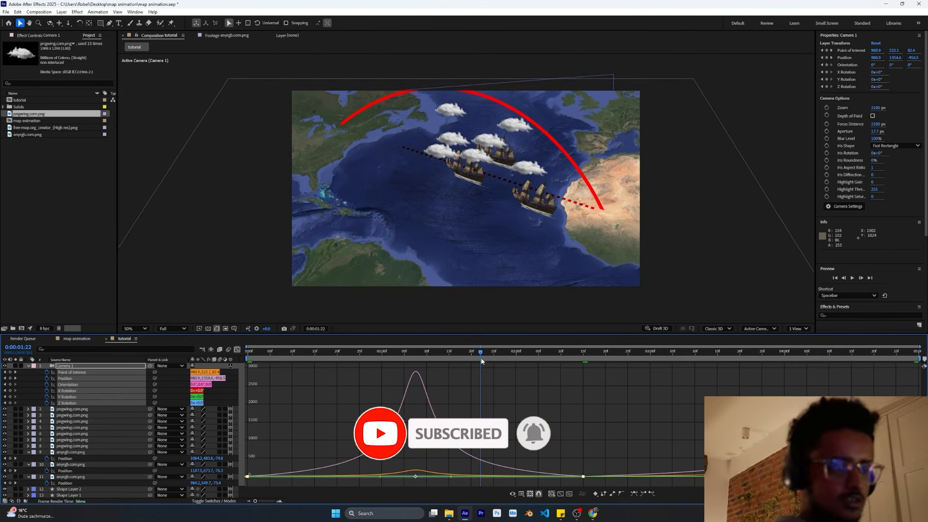
key("Page_Up")
key("Page_Up")
key("space")
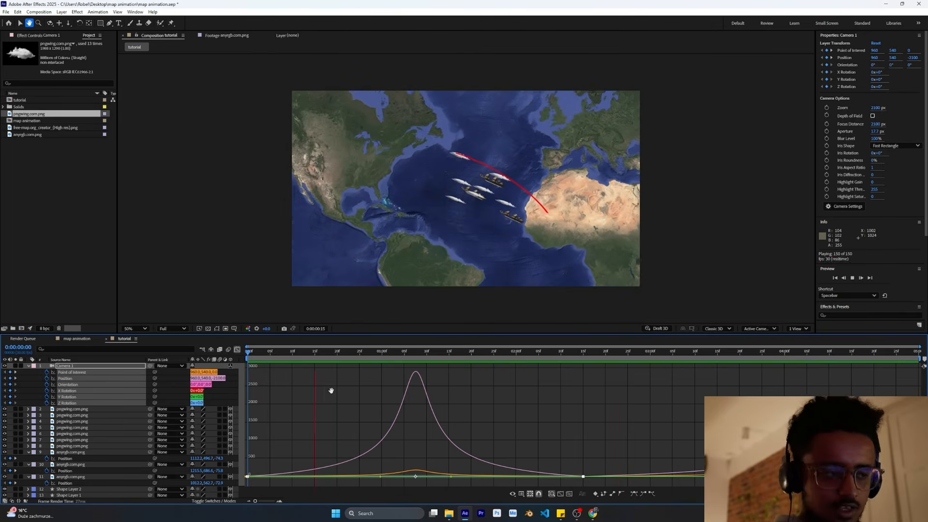
key("space")
left_click_drag(347, 354, 784, 396)
scroll(838, 425, "up", 2)
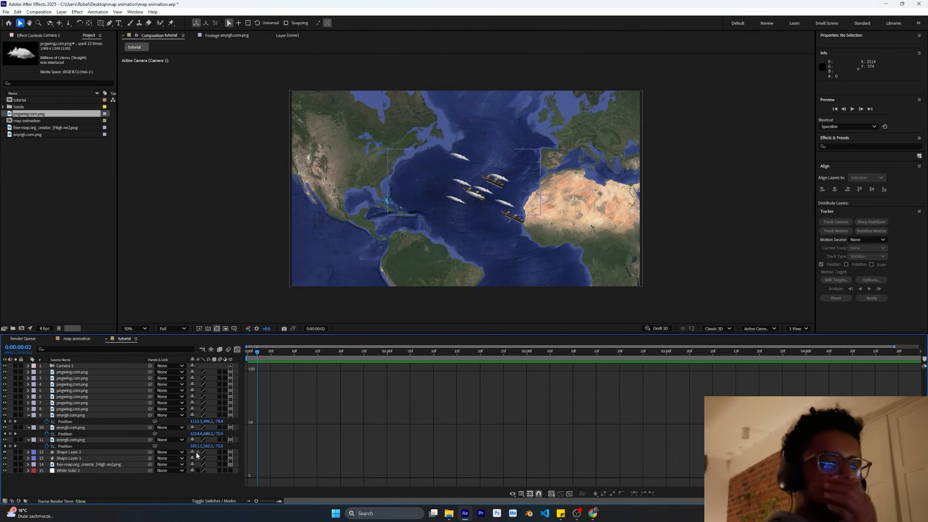
Step: Close the graph view, keyframe the Position of all seven cloud layers and place those keyframes at 0:00:04:29
left_click(237, 351)
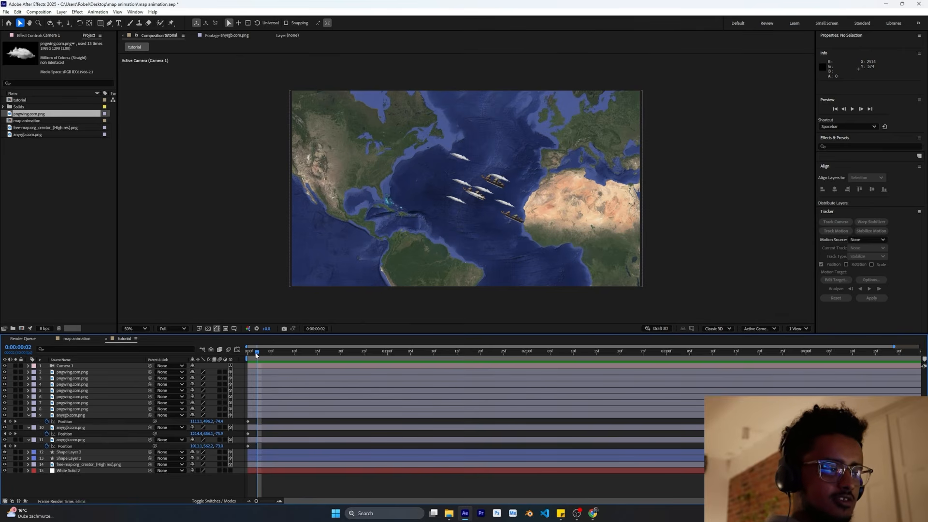
left_click_drag(256, 355, 248, 355)
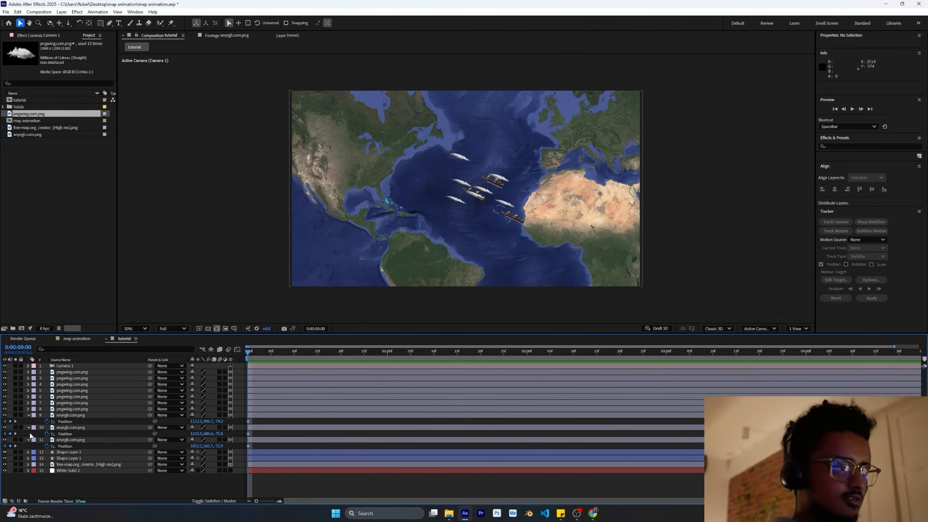
left_click(83, 410)
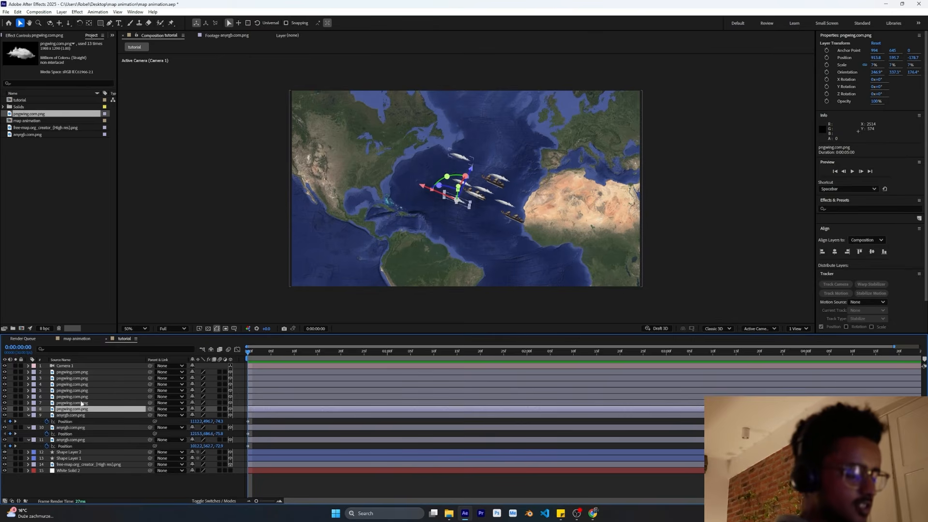
left_click(84, 373, "shift")
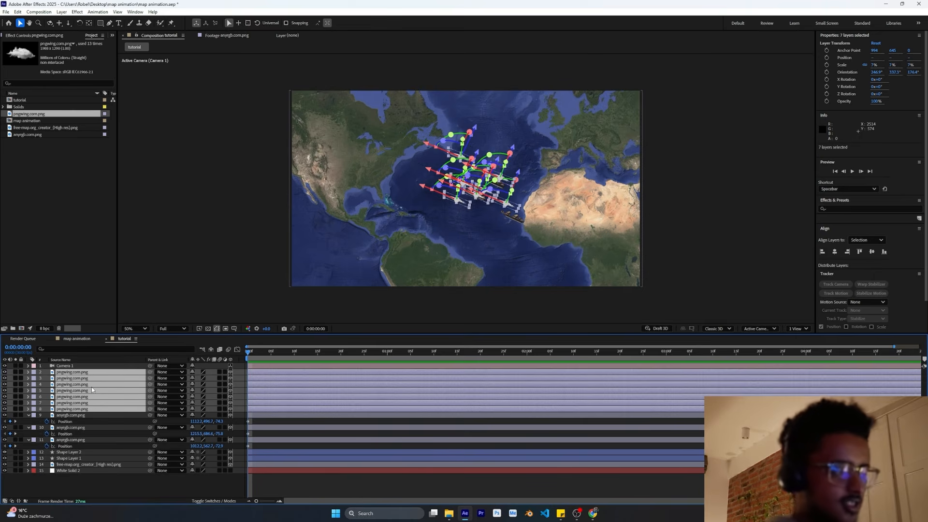
key("p")
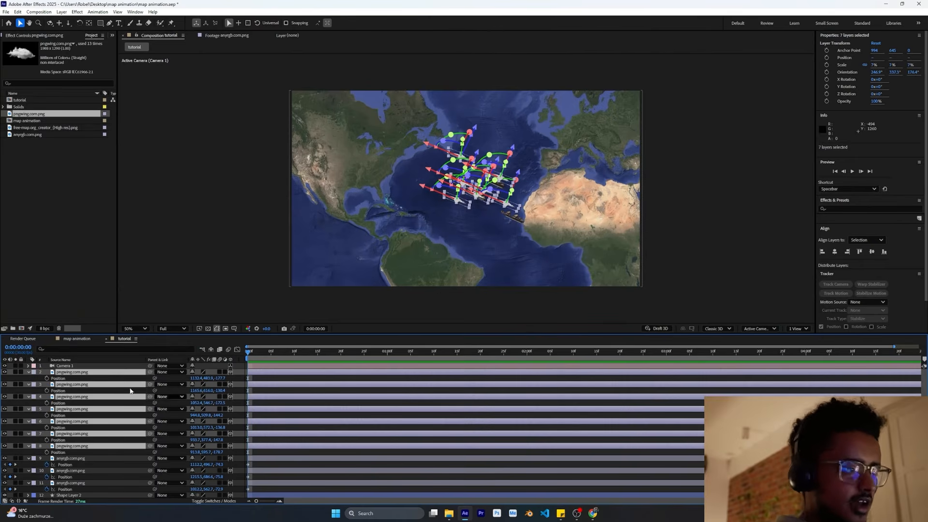
left_click(47, 379)
left_click_drag(263, 375, 649, 452)
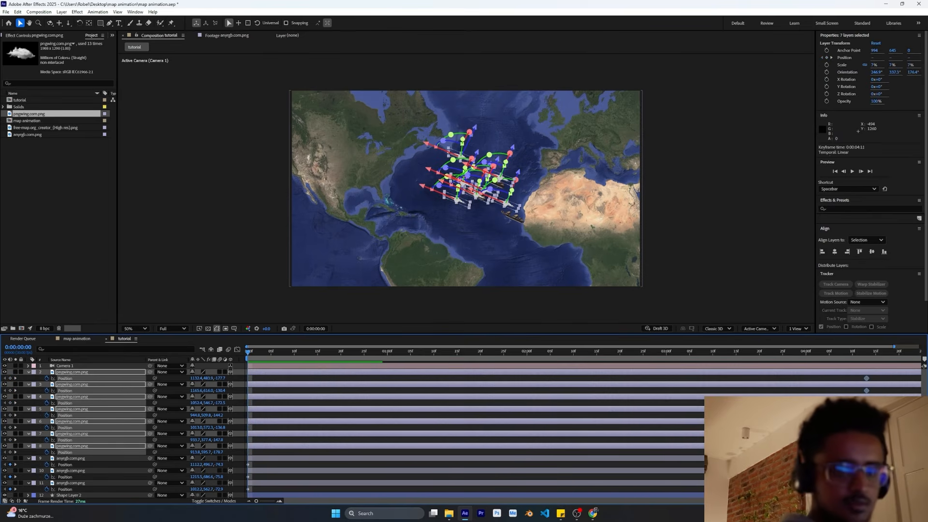
left_click_drag(917, 452, 924, 452)
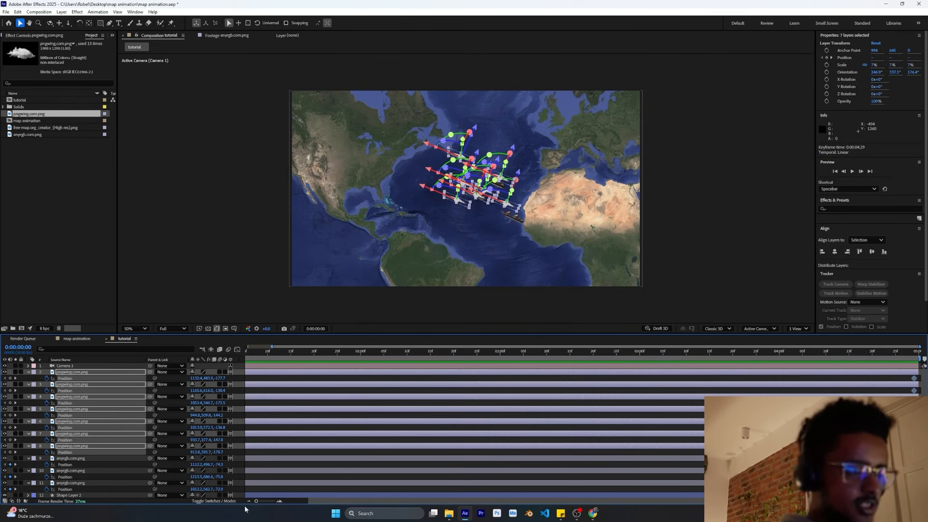
Step: Show the whole timeline and, at the first frame, shift all seven clouds slightly back toward Africa
left_click(249, 502)
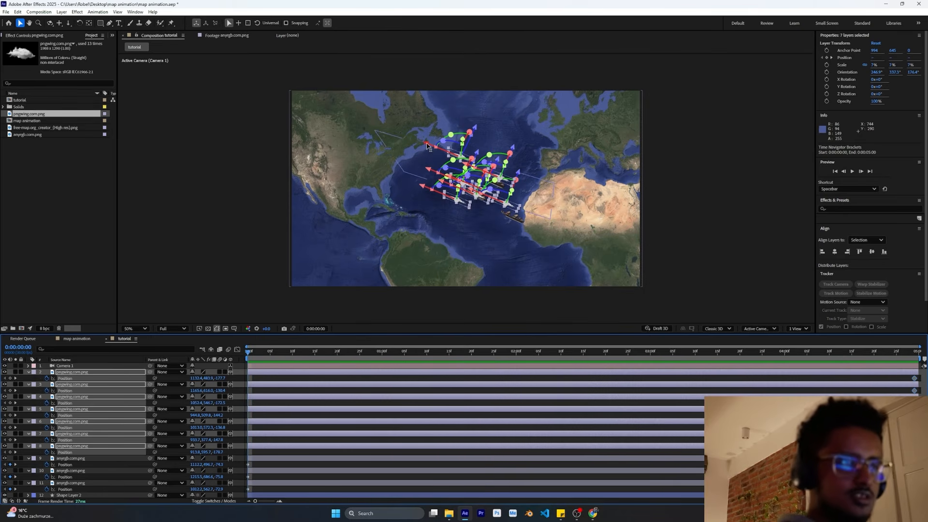
left_click_drag(426, 145, 434, 149)
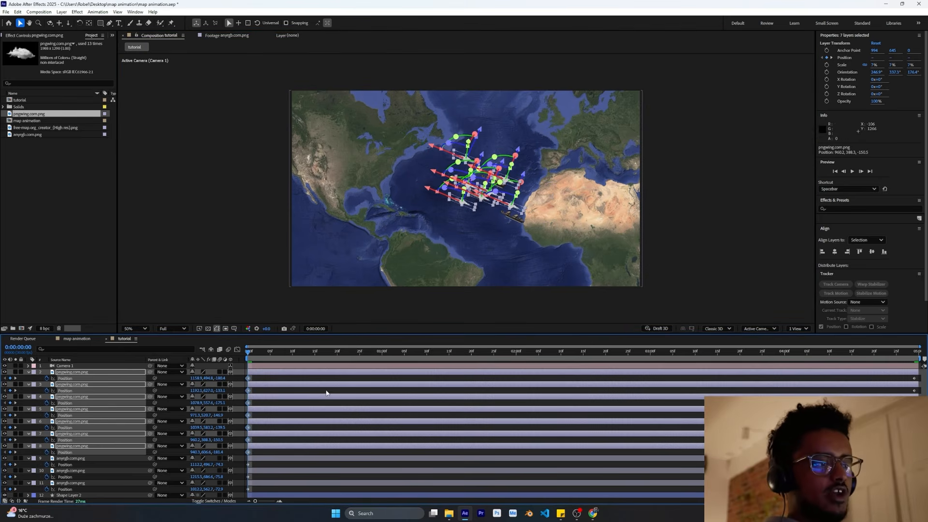
Step: Play back the whole animation and collapse the open Position properties of all the cloud and ship layers
left_click(327, 393)
key("space")
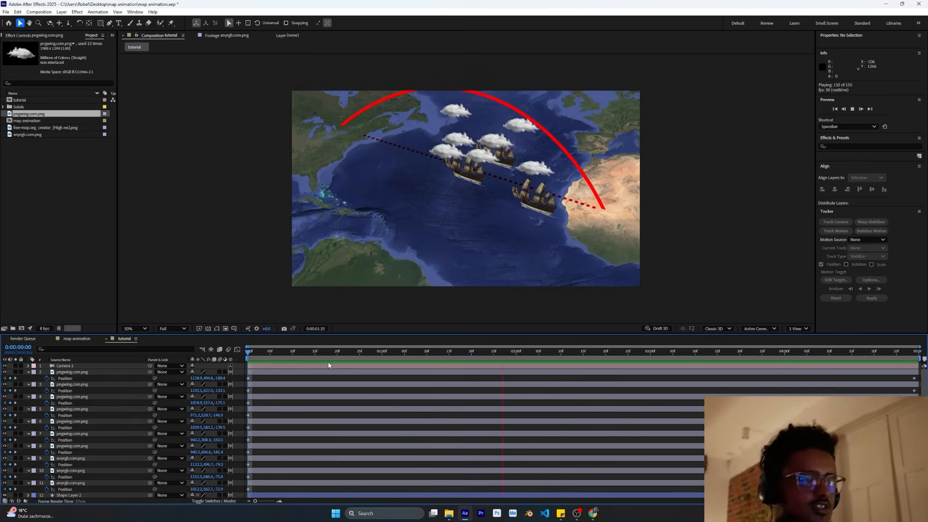
left_click(28, 372)
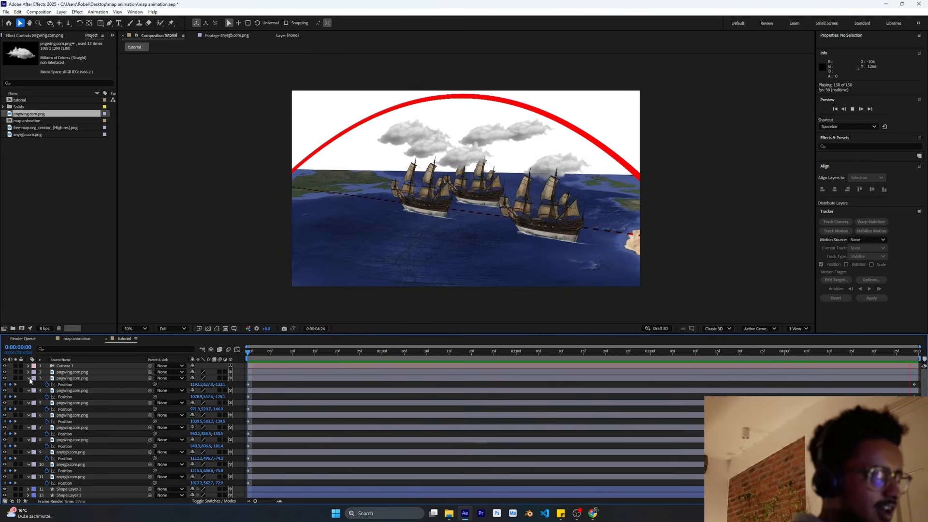
left_click(28, 378)
left_click(28, 384)
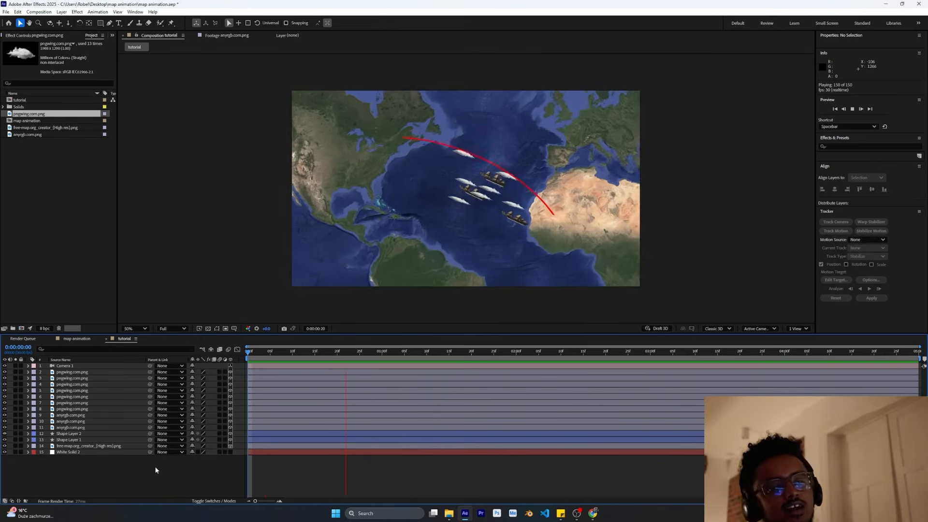
key("space")
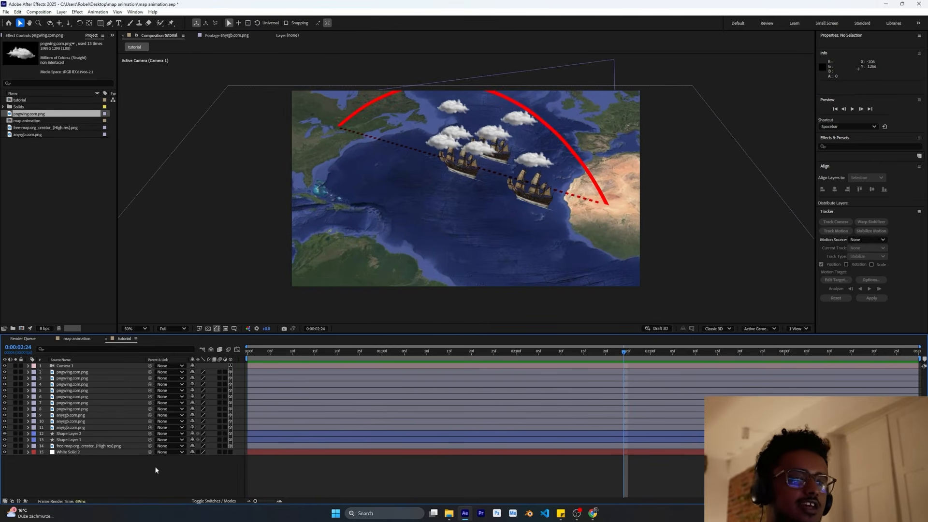
Step: Flip the cloud on layer 3 vertically to vary the look of the clouds
left_click(493, 133)
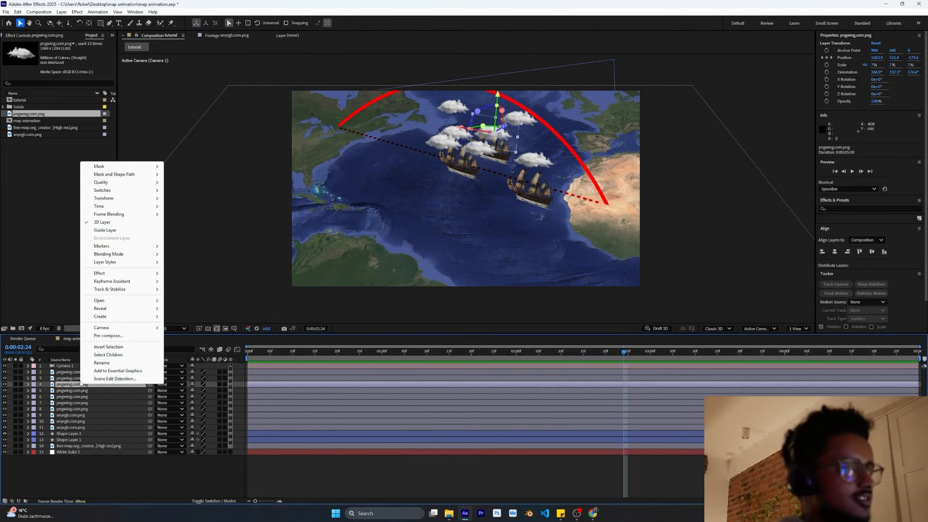
left_click(67, 378)
right_click(68, 378)
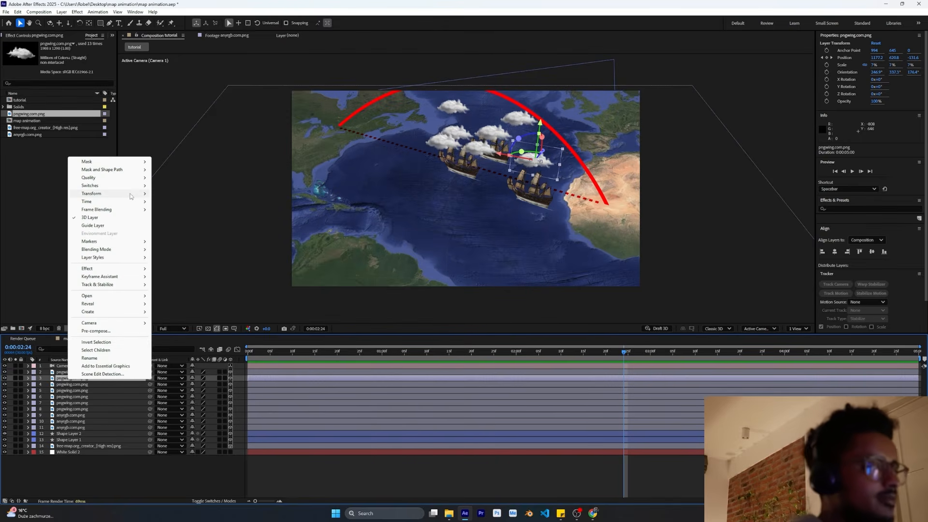
mouse_move(130, 197)
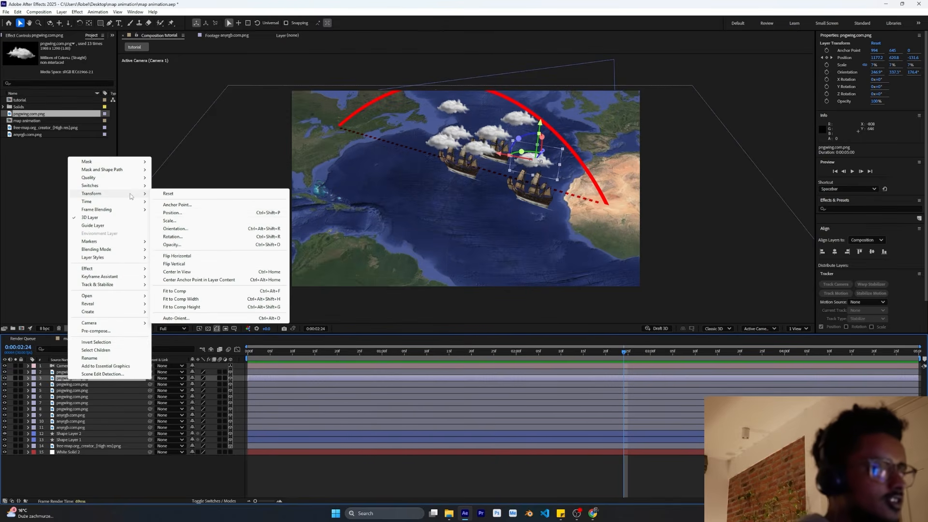
left_click(198, 264)
right_click(85, 384)
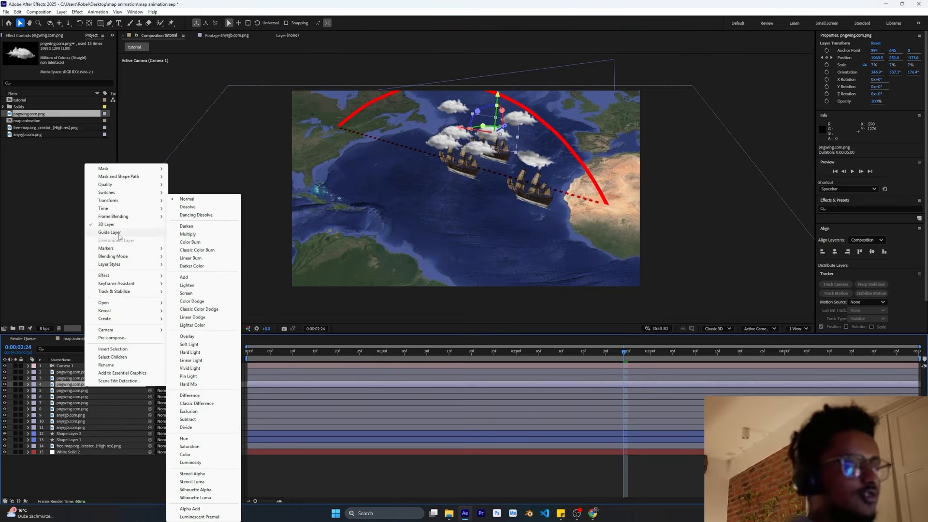
mouse_move(140, 200)
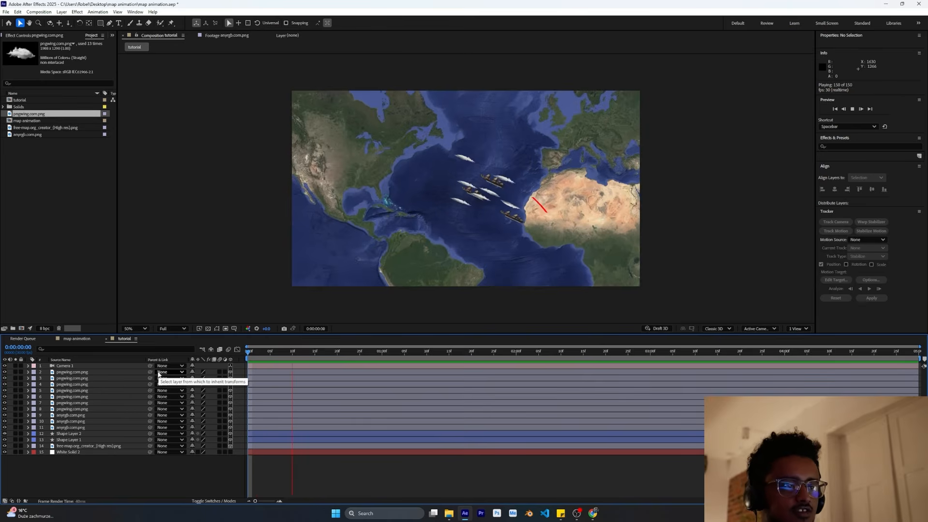
Step: Stop at 0:00:04:17 and add the text "Map Animation" in the white sky area above the ships
key("space")
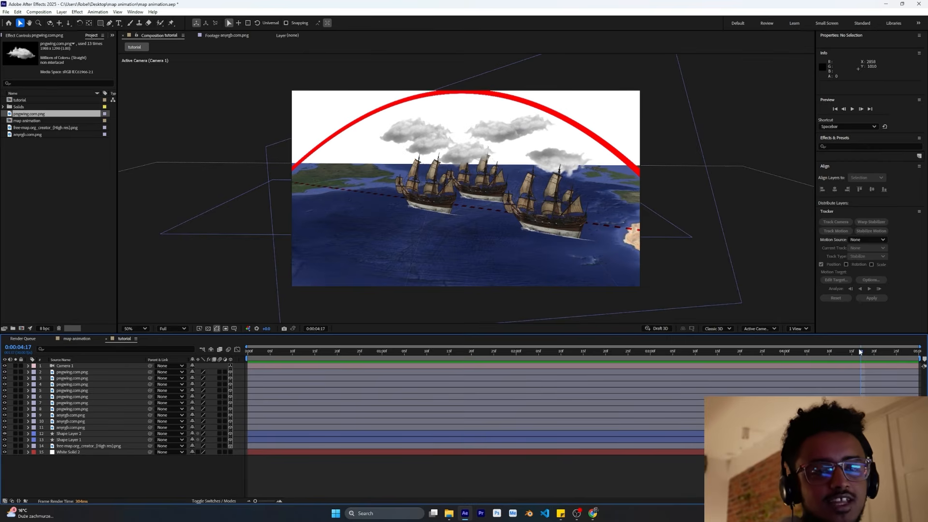
key("ctrl+t")
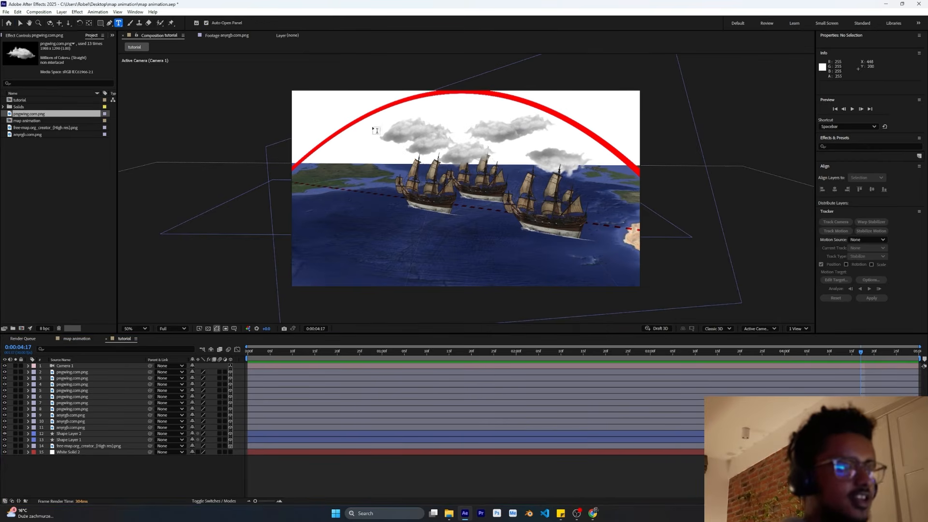
left_click(376, 137)
type("Ma")
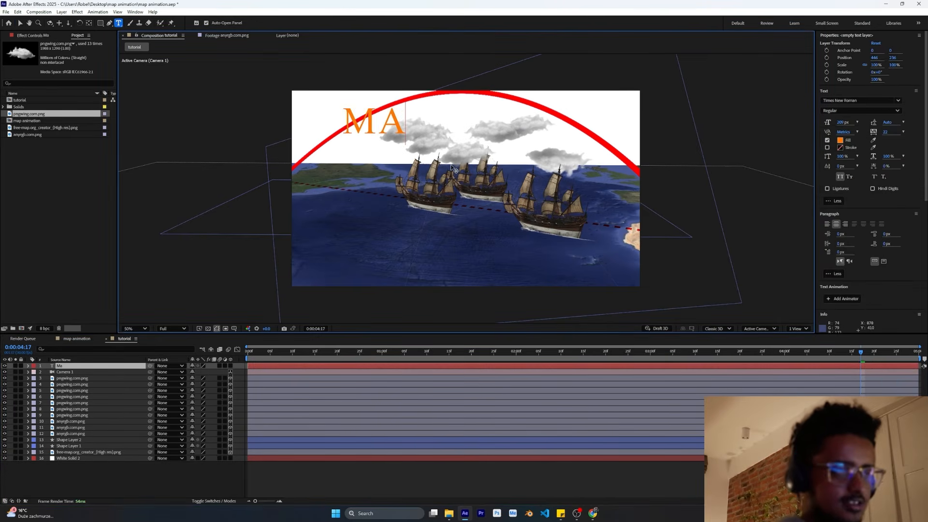
type("p Anima")
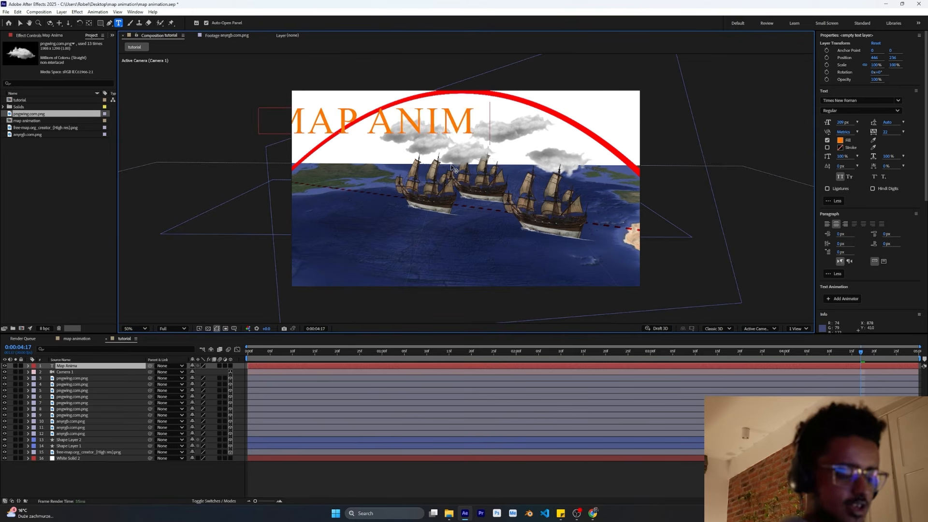
type("tion")
Step: Set the Map Animation title's font size to 132 px and its font style to Bold
key("ctrl+a")
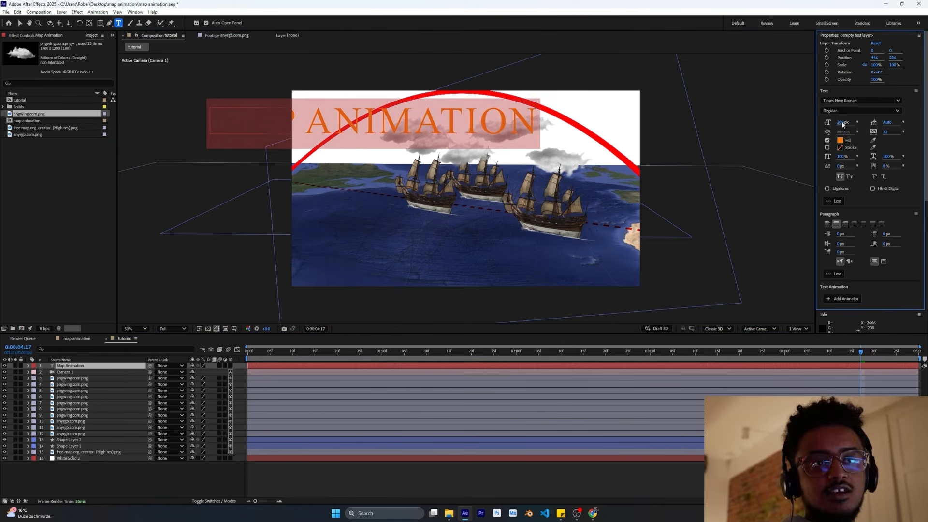
left_click_drag(837, 122, 812, 128)
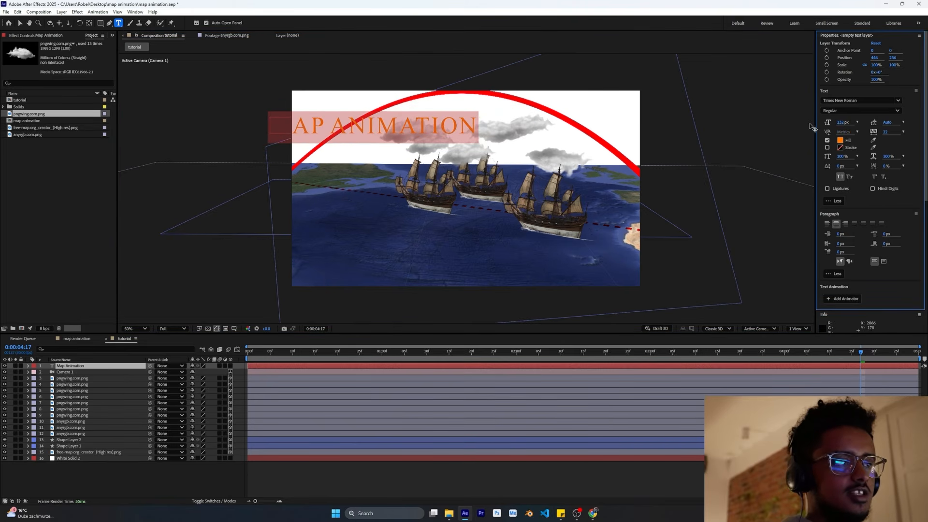
left_click(138, 482)
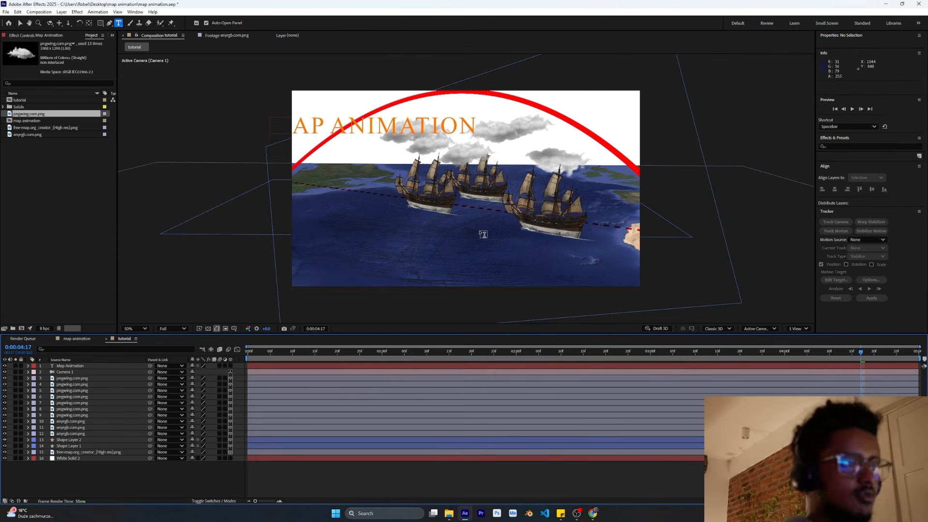
triple_click(458, 126)
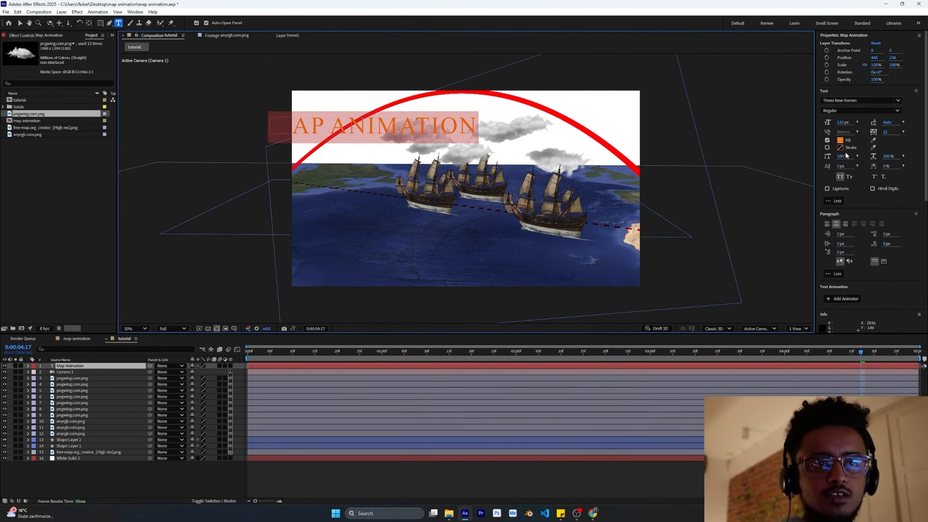
left_click(860, 111)
left_click(846, 140)
left_click(169, 476)
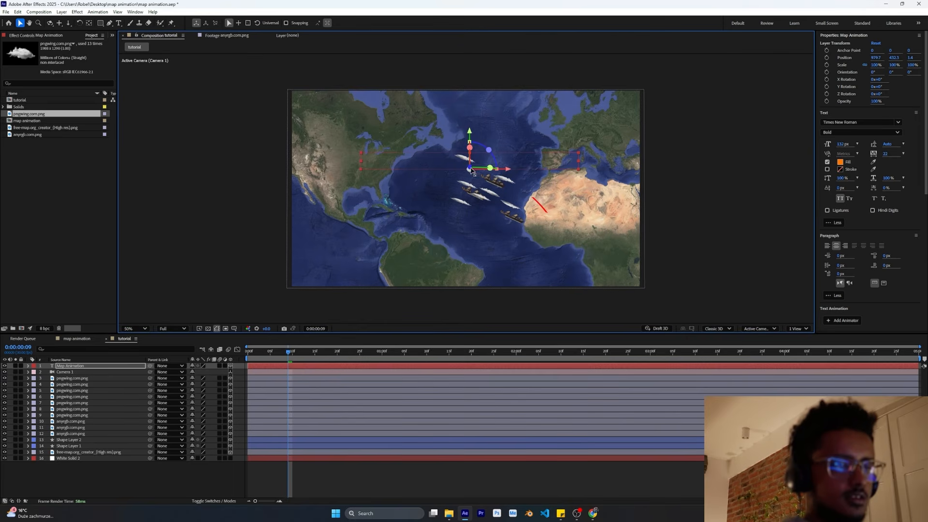
Step: Tilt and place the 3D title diagonally across the Atlantic, from North America to Africa, and preview the animation
left_click_drag(472, 170, 478, 151)
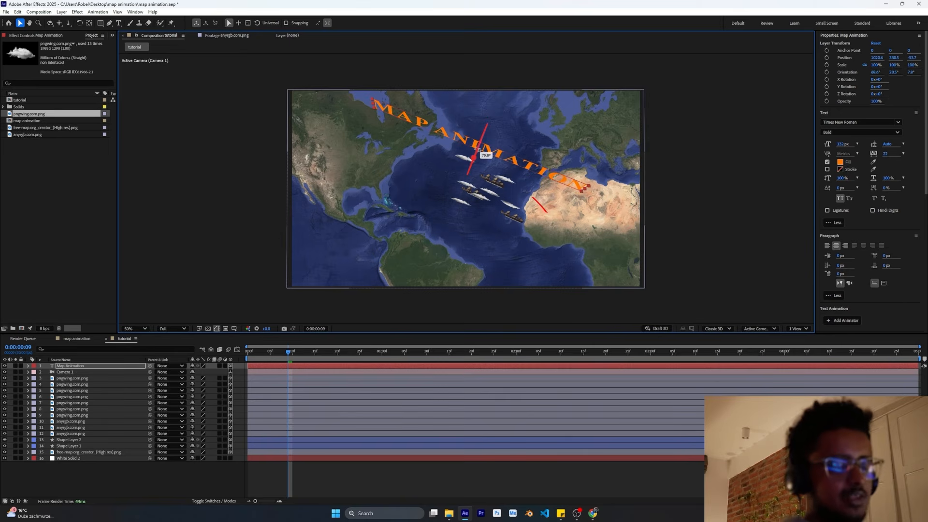
key("space")
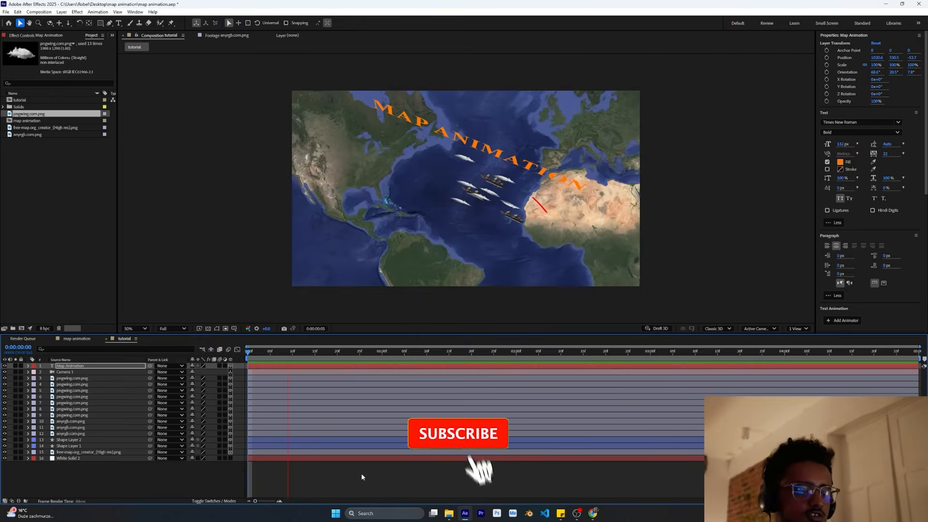
key("space")
Step: At 0:00:04:09, lower the title so its letters stand on the ocean surface behind the ships
left_click_drag(325, 352, 826, 350)
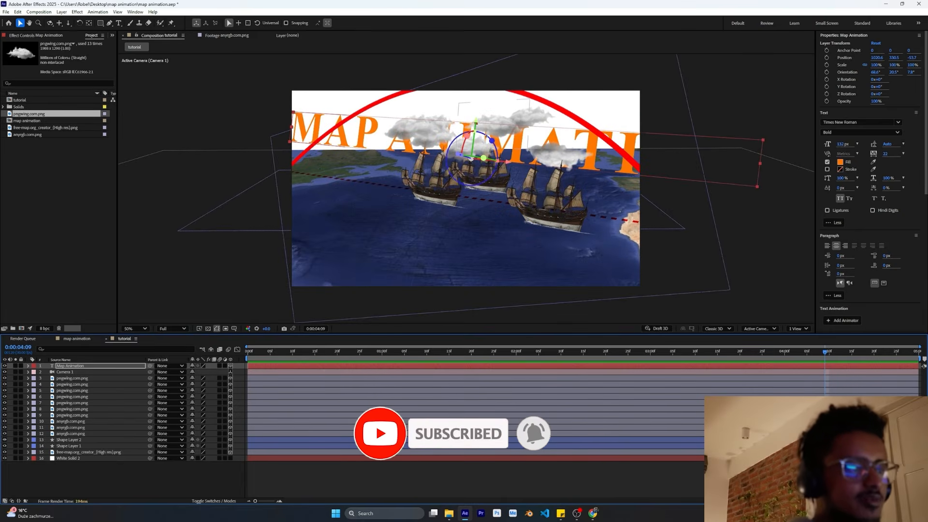
left_click_drag(475, 124, 478, 149)
scroll(361, 170, "up", 4)
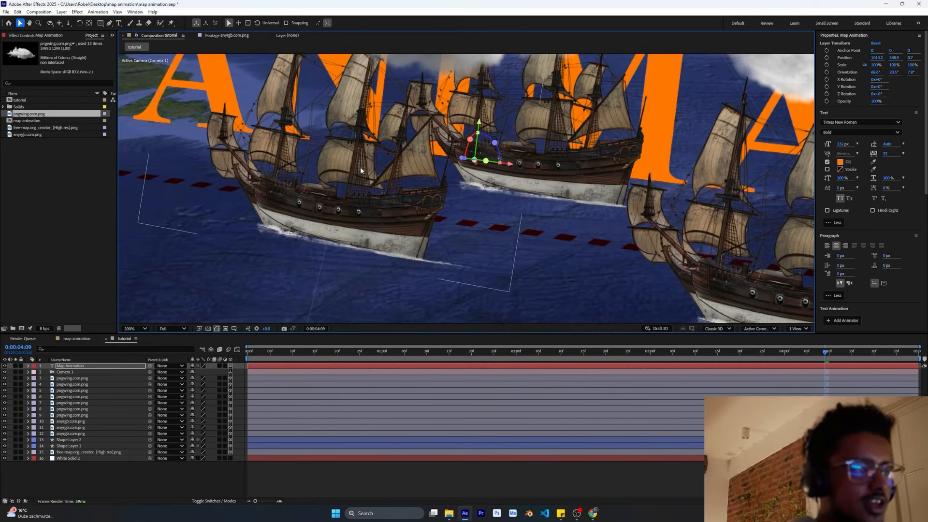
scroll(218, 134, "down", 4)
scroll(350, 161, "up", 1)
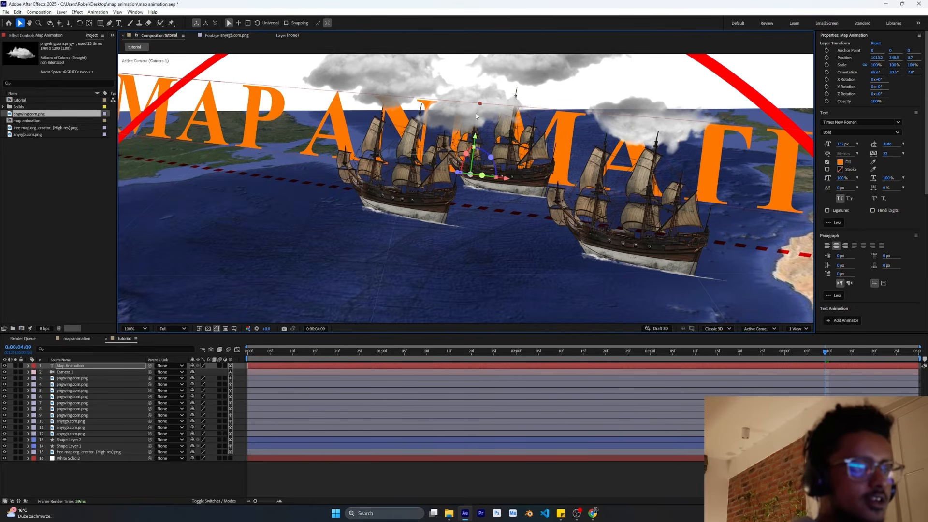
left_click_drag(475, 138, 475, 137)
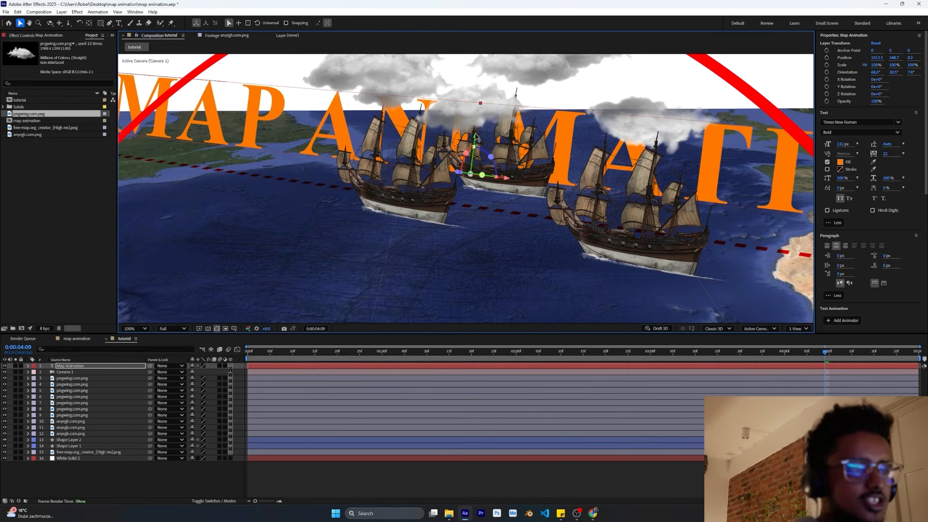
left_click_drag(476, 138, 474, 136)
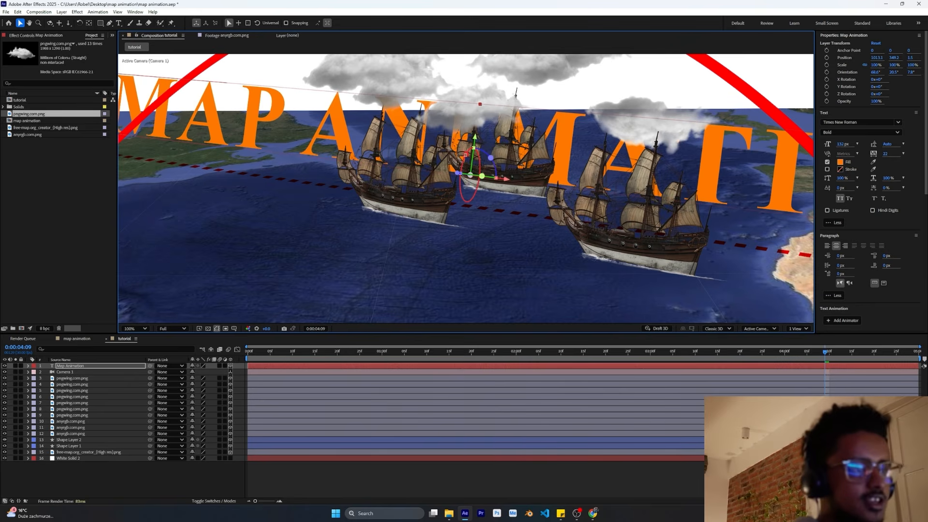